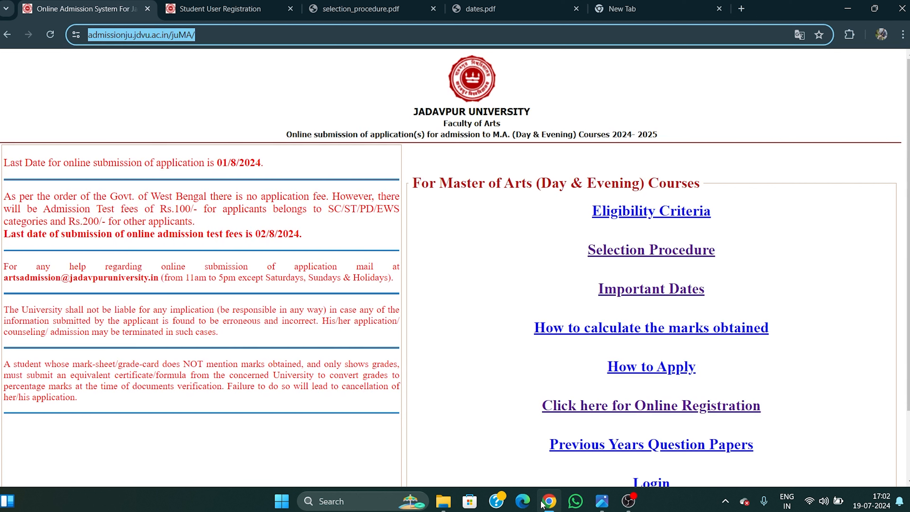
Review the admission page, highlighting the 01/8/2024 application deadline and the online submission heading.
{"action": "left_click", "coordinate": [673, 108]}
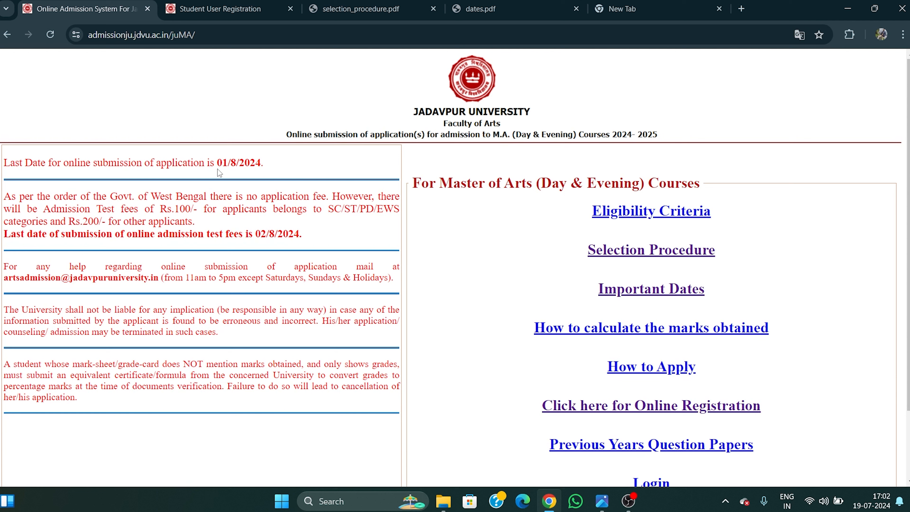
{"action": "left_click_drag", "start_coordinate": [217, 163], "coordinate": [269, 166]}
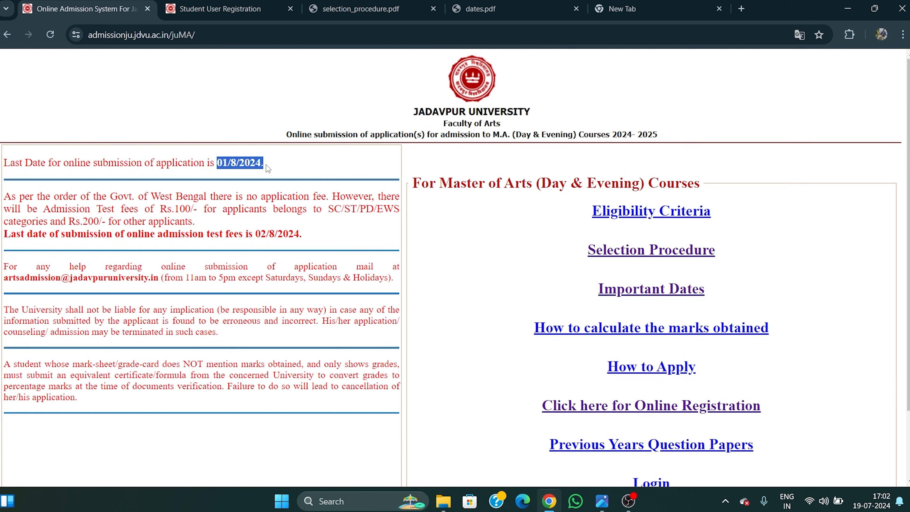
{"action": "left_click", "coordinate": [285, 167]}
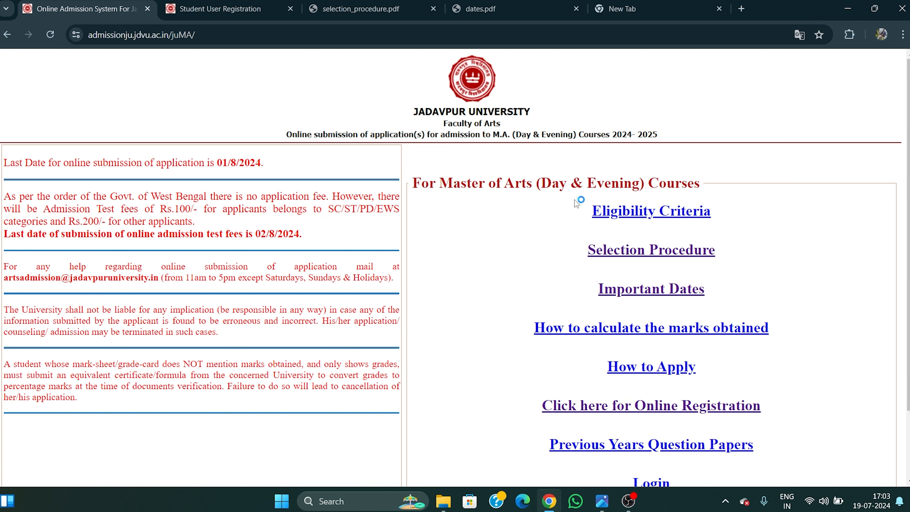
{"action": "left_click", "coordinate": [137, 33]}
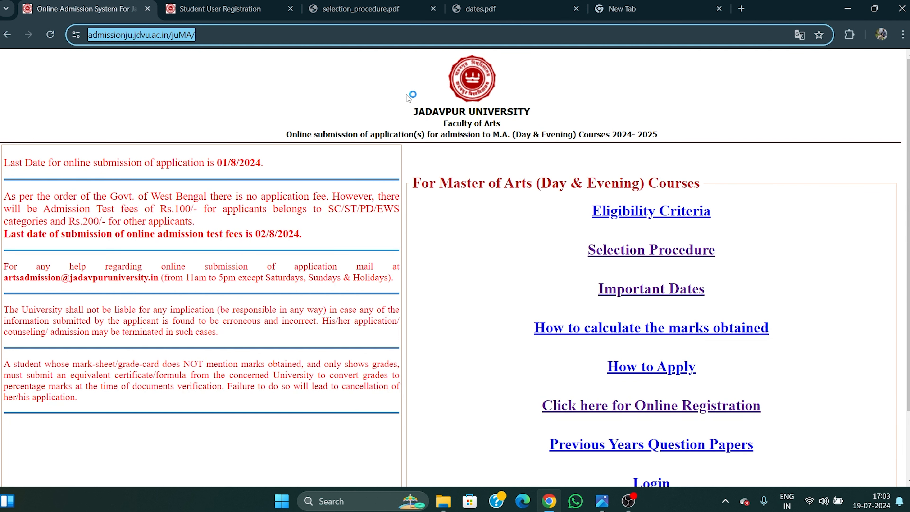
{"action": "left_click_drag", "start_coordinate": [291, 135], "coordinate": [653, 137]}
{"action": "left_click", "coordinate": [710, 121]}
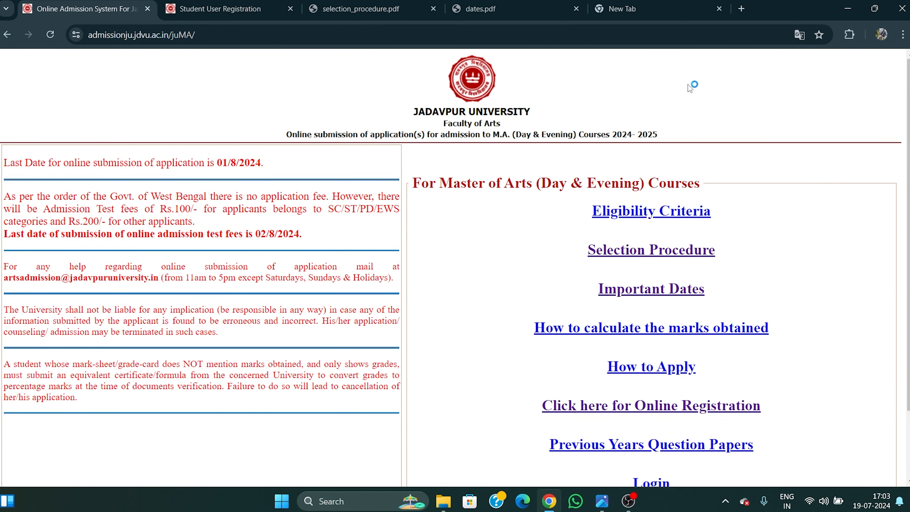
{"action": "scroll", "coordinate": [762, 212], "scroll_direction": "down", "scroll_amount": 1}
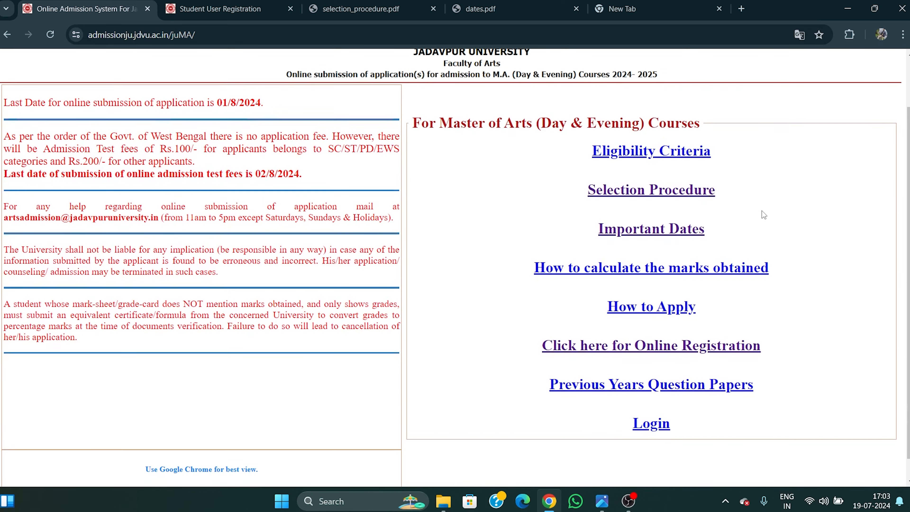
Read the eligibility criteria PDF at 125% zoom, then return to the admission page.
{"action": "left_click", "coordinate": [612, 159]}
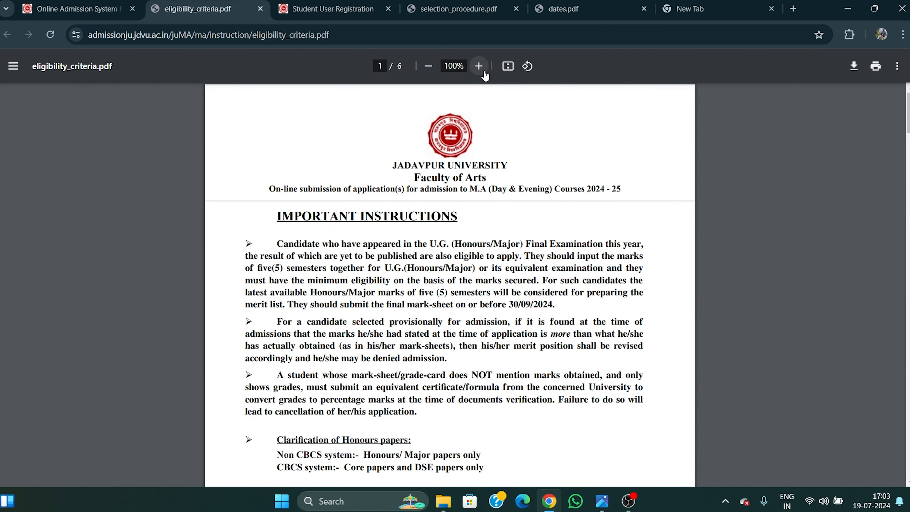
{"action": "left_click", "coordinate": [483, 71]}
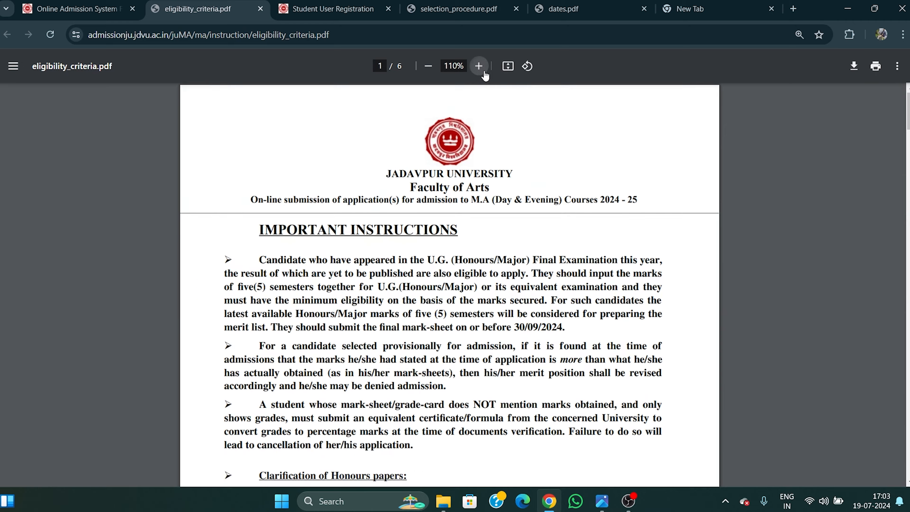
{"action": "left_click", "coordinate": [484, 72]}
{"action": "scroll", "coordinate": [583, 263], "scroll_direction": "down", "scroll_amount": 10}
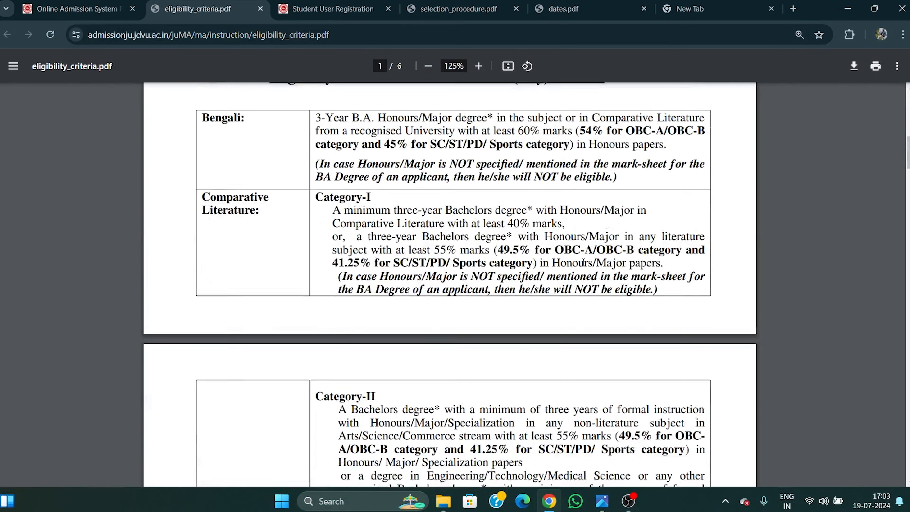
{"action": "scroll", "coordinate": [583, 263], "scroll_direction": "down", "scroll_amount": 15}
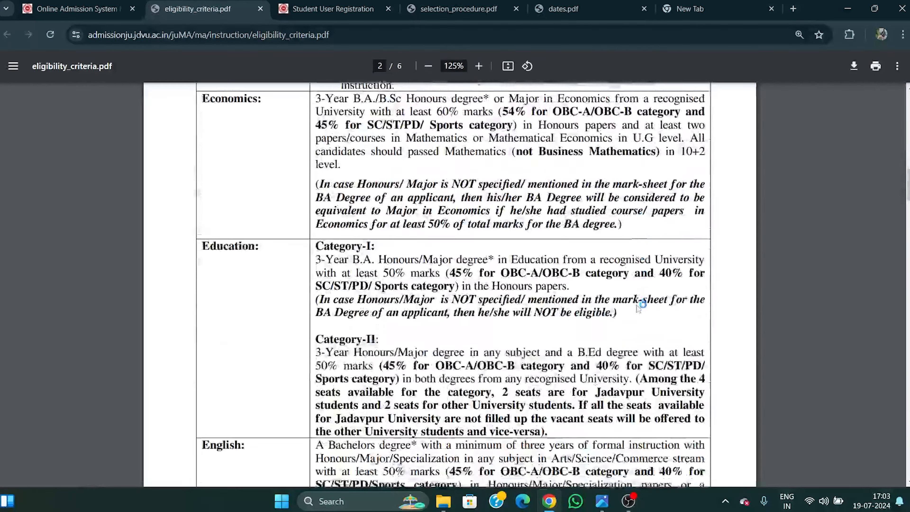
{"action": "scroll", "coordinate": [639, 309], "scroll_direction": "down", "scroll_amount": 4}
{"action": "scroll", "coordinate": [461, 370], "scroll_direction": "up", "scroll_amount": 4}
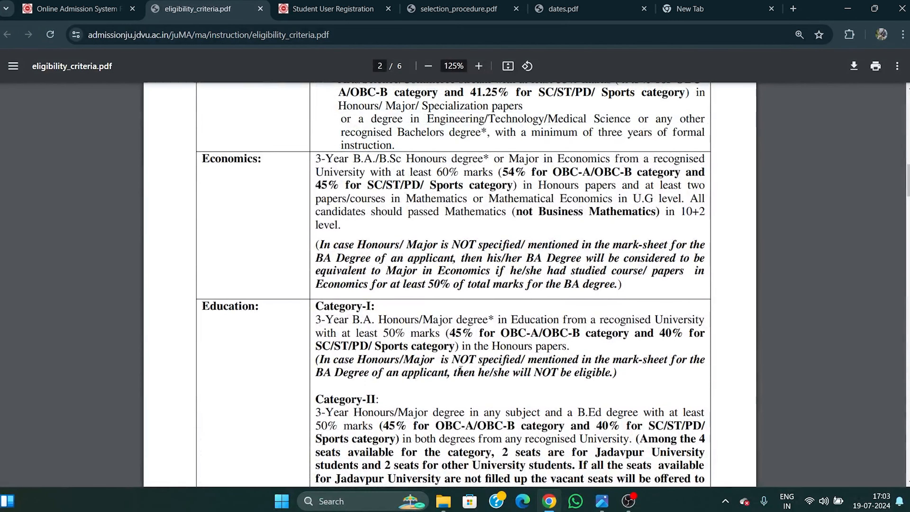
{"action": "left_click", "coordinate": [75, 8]}
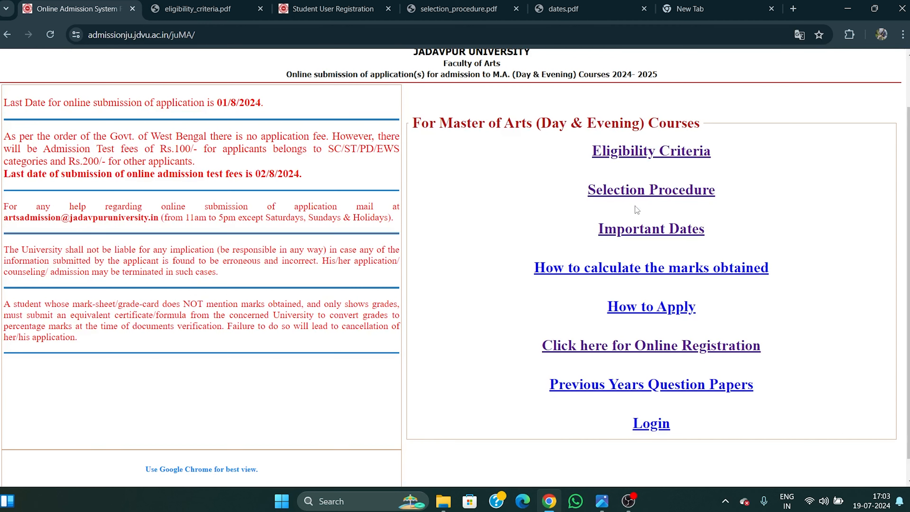
{"action": "left_click", "coordinate": [656, 190]}
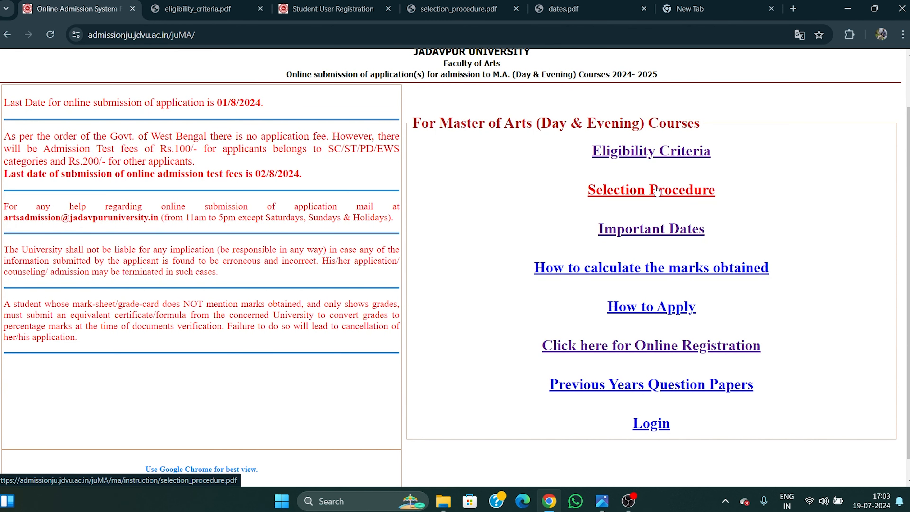
Close the duplicate tab, zoom the selection procedure to 110%, and find the Comparative Literature and Education sections.
{"action": "scroll", "coordinate": [545, 144], "scroll_direction": "down", "scroll_amount": 3}
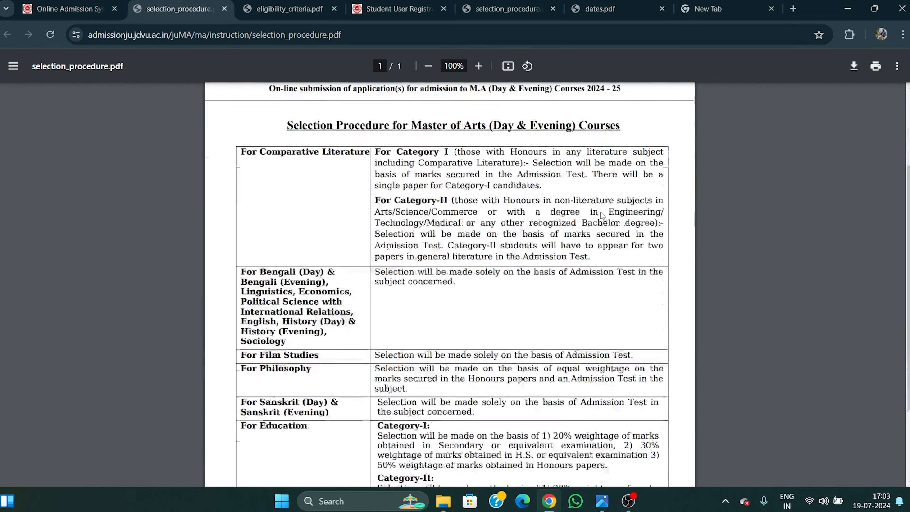
{"action": "left_click", "coordinate": [553, 9]}
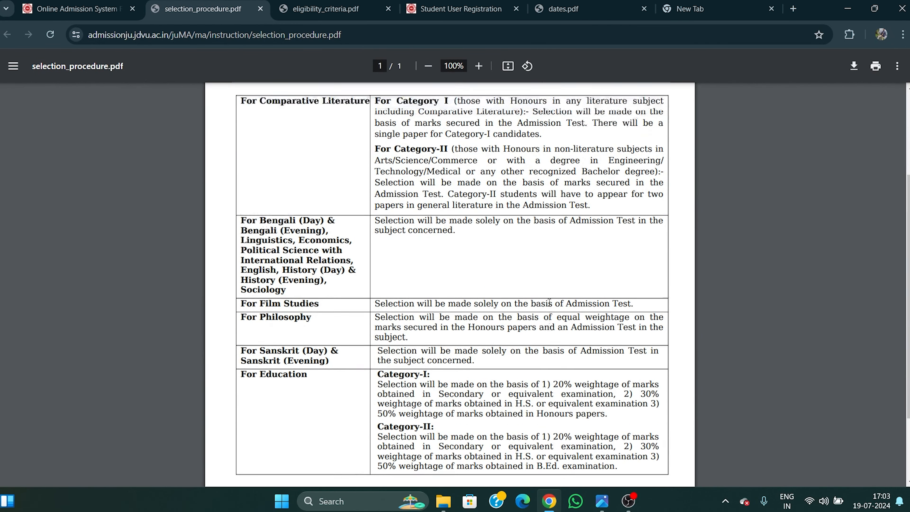
{"action": "left_click", "coordinate": [479, 66]}
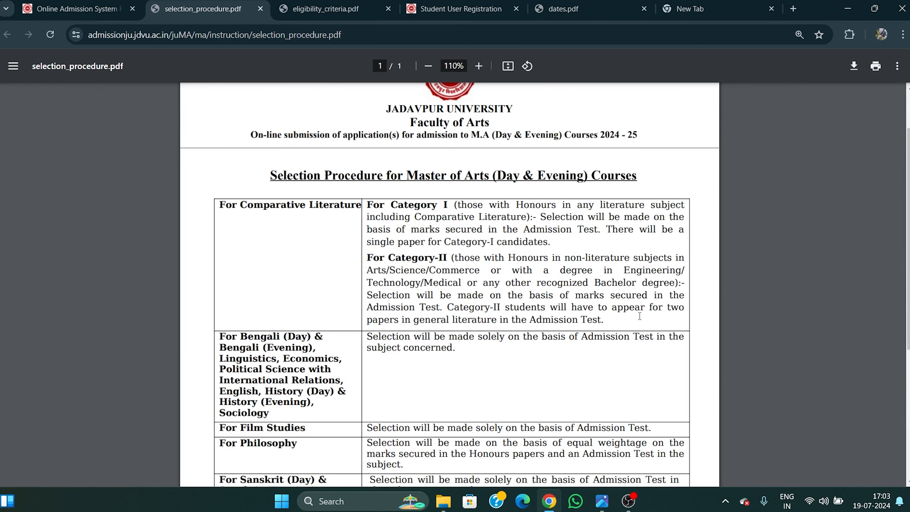
{"action": "scroll", "coordinate": [617, 266], "scroll_direction": "down", "scroll_amount": 1}
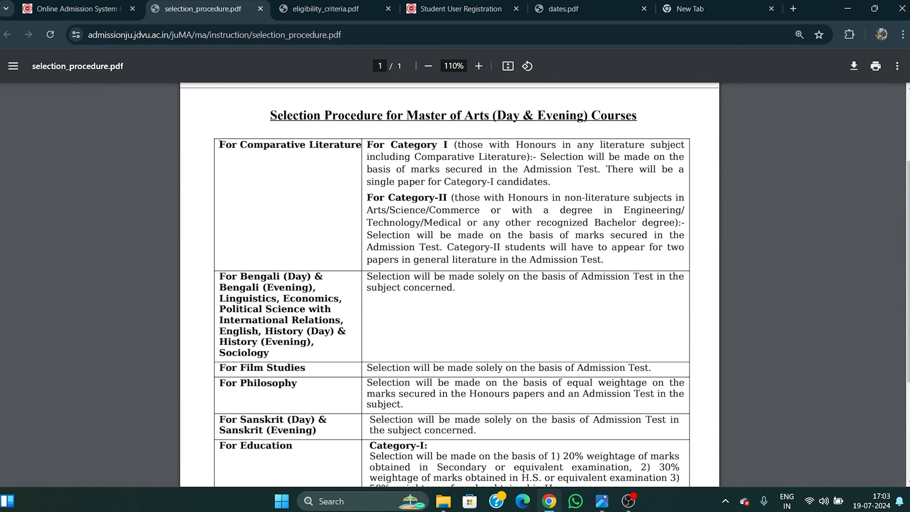
{"action": "left_click_drag", "start_coordinate": [220, 145], "coordinate": [359, 142]}
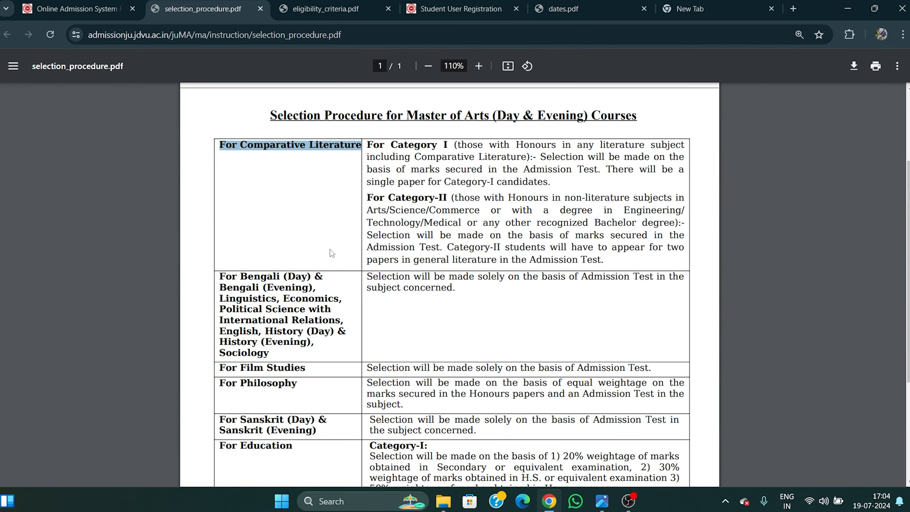
{"action": "scroll", "coordinate": [344, 226], "scroll_direction": "down", "scroll_amount": 5}
{"action": "left_click_drag", "start_coordinate": [218, 272], "coordinate": [292, 273]}
{"action": "left_click", "coordinate": [340, 315]}
{"action": "scroll", "coordinate": [641, 335], "scroll_direction": "up", "scroll_amount": 3}
{"action": "scroll", "coordinate": [641, 336], "scroll_direction": "up", "scroll_amount": 5}
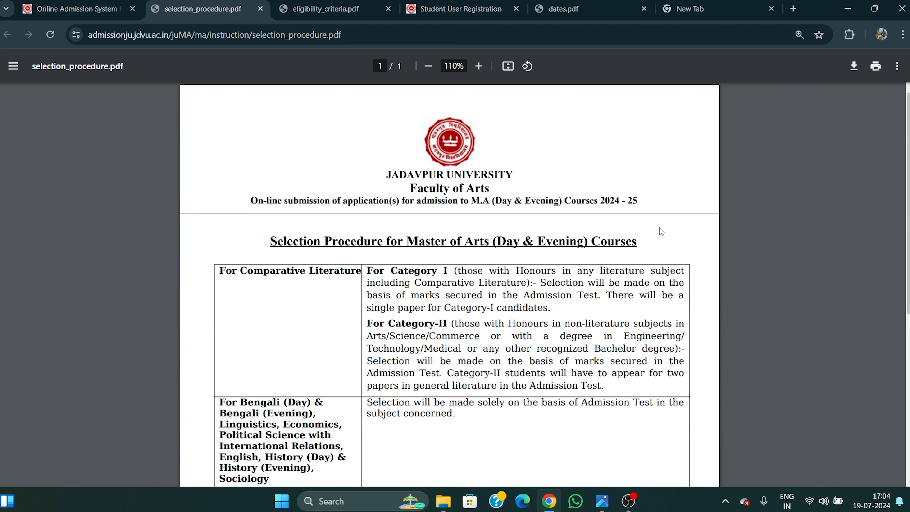
Check the 2024 - 25 session year and scroll through the subject-wise selection table.
{"action": "left_click_drag", "start_coordinate": [603, 197], "coordinate": [635, 201]}
{"action": "scroll", "coordinate": [348, 305], "scroll_direction": "down", "scroll_amount": 2}
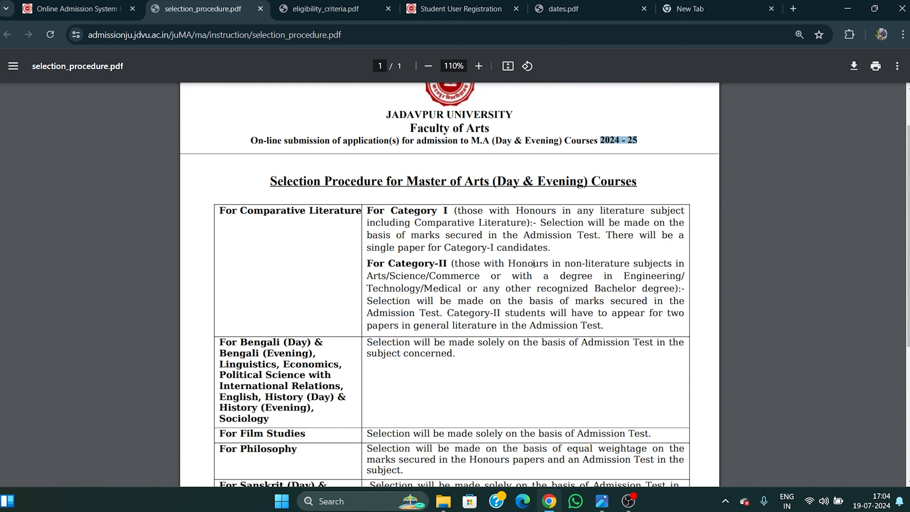
{"action": "scroll", "coordinate": [565, 229], "scroll_direction": "down", "scroll_amount": 2}
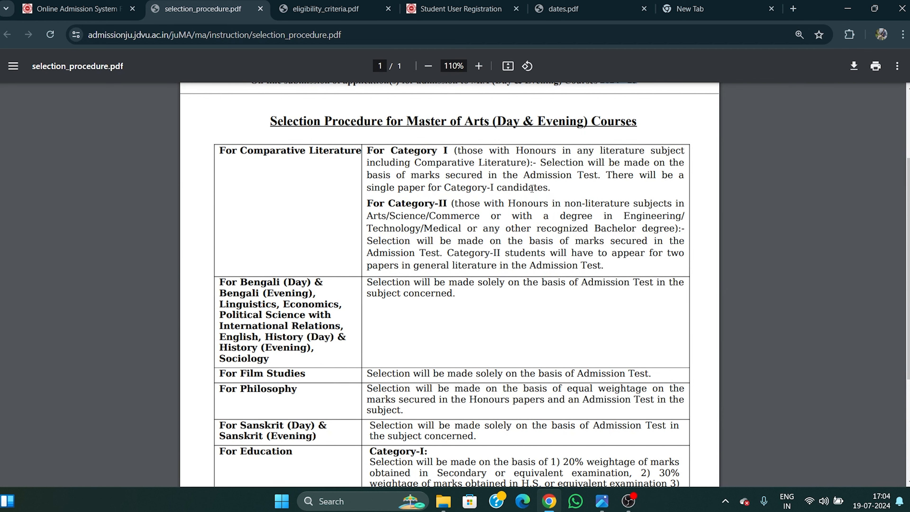
{"action": "scroll", "coordinate": [534, 187], "scroll_direction": "down", "scroll_amount": 3}
{"action": "scroll", "coordinate": [287, 231], "scroll_direction": "up", "scroll_amount": 3}
{"action": "left_click_drag", "start_coordinate": [226, 154], "coordinate": [362, 152]}
{"action": "left_click", "coordinate": [344, 209]}
Highlight the Education weightage criteria, including the 50% Honours papers clause.
{"action": "scroll", "coordinate": [468, 291], "scroll_direction": "down", "scroll_amount": 5}
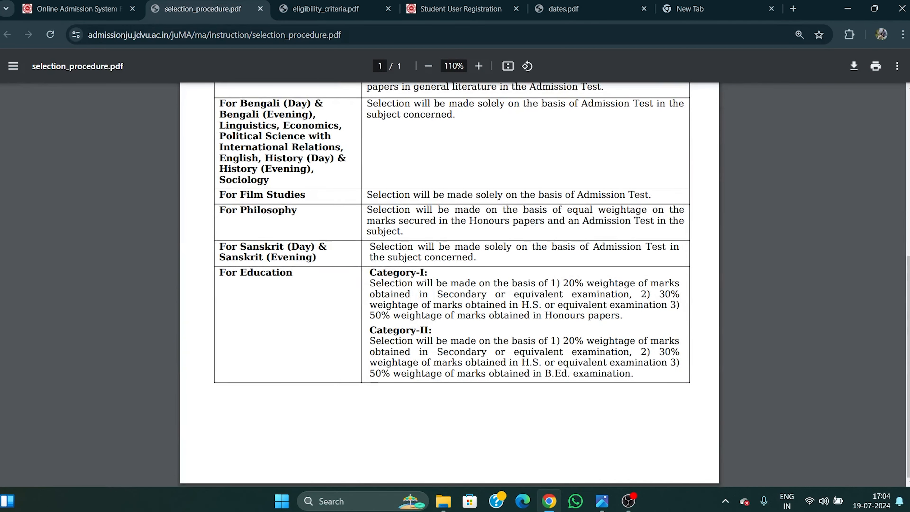
{"action": "left_click_drag", "start_coordinate": [566, 284], "coordinate": [546, 307]}
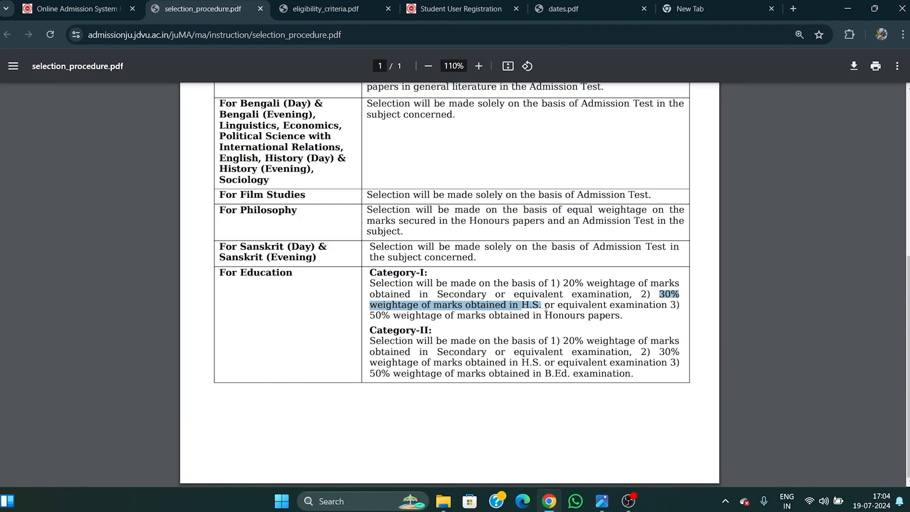
{"action": "left_click_drag", "start_coordinate": [672, 305], "coordinate": [629, 320]}
{"action": "left_click", "coordinate": [636, 327]}
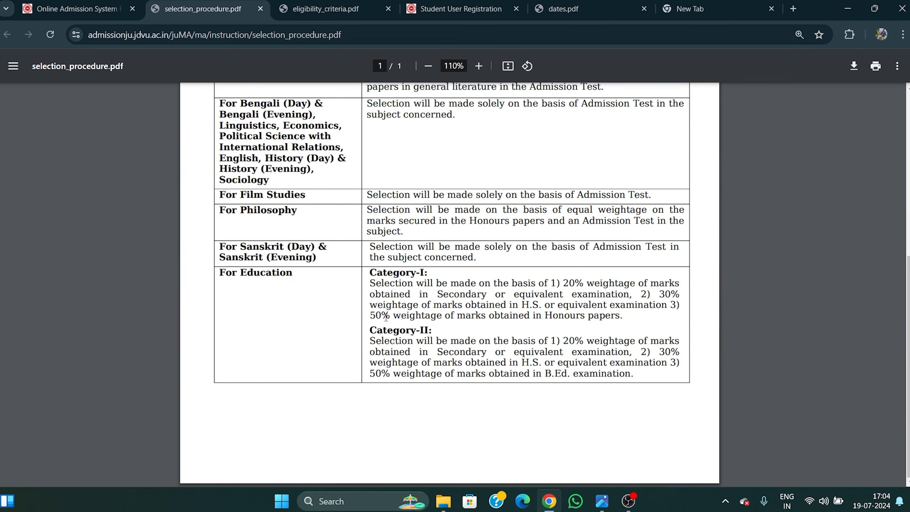
Review the admission-test-based subject rows, then return to the admission home page.
{"action": "scroll", "coordinate": [285, 297], "scroll_direction": "up", "scroll_amount": 5}
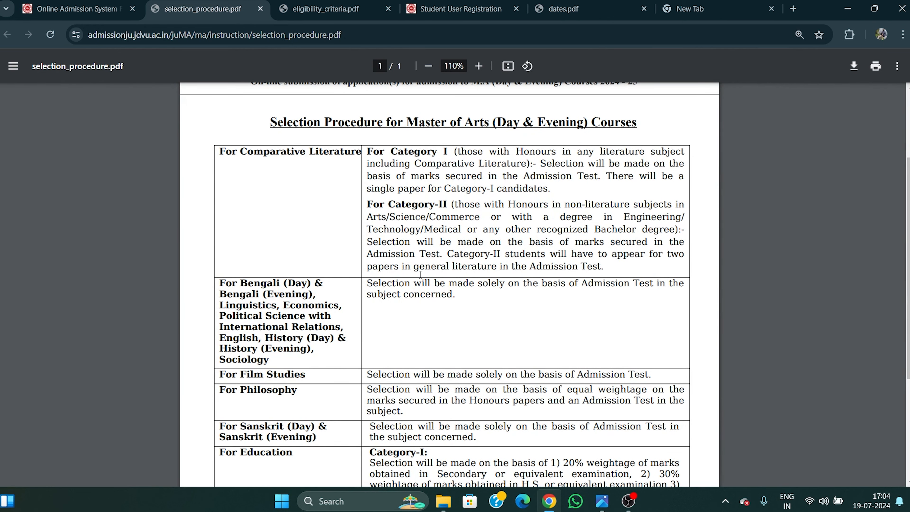
{"action": "scroll", "coordinate": [441, 289], "scroll_direction": "down", "scroll_amount": 3}
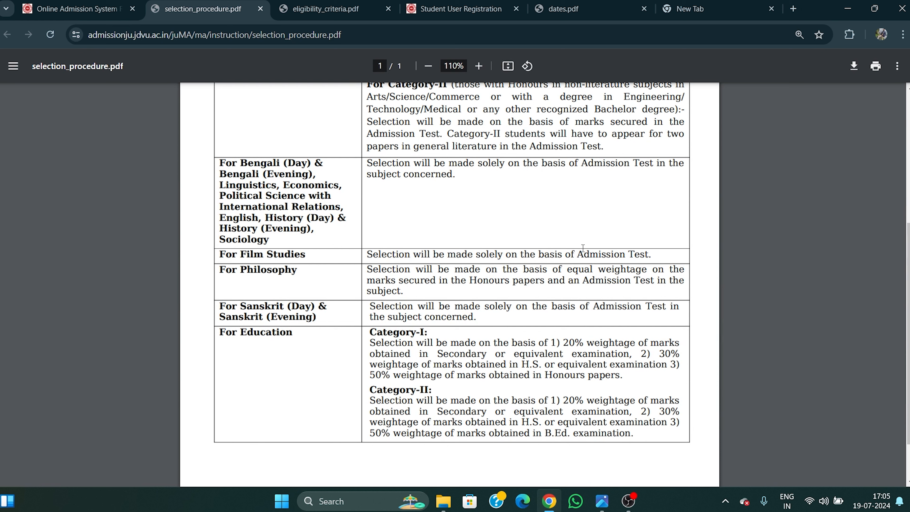
{"action": "left_click_drag", "start_coordinate": [578, 163], "coordinate": [655, 307]}
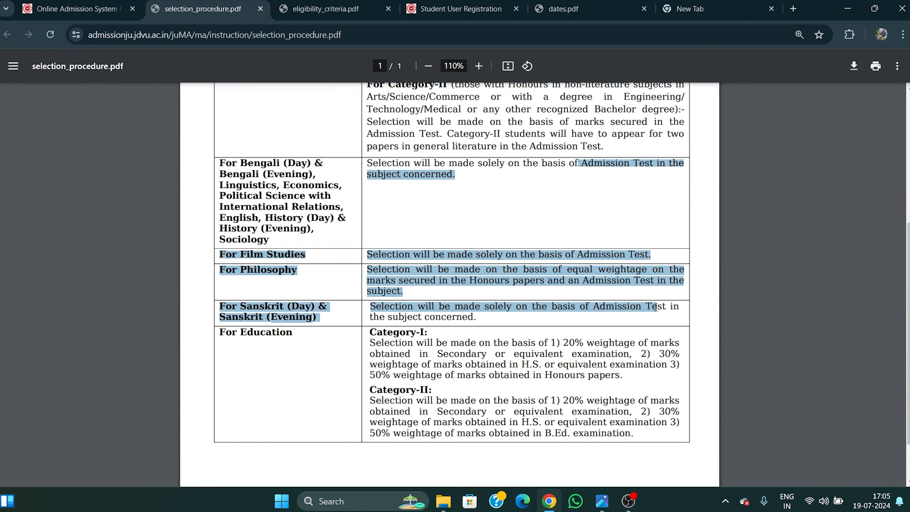
{"action": "left_click", "coordinate": [561, 207]}
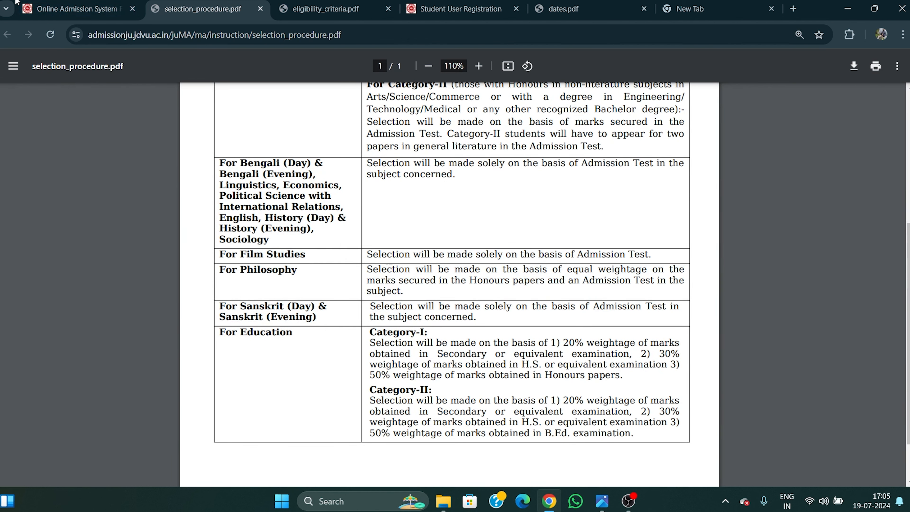
{"action": "left_click", "coordinate": [83, 10]}
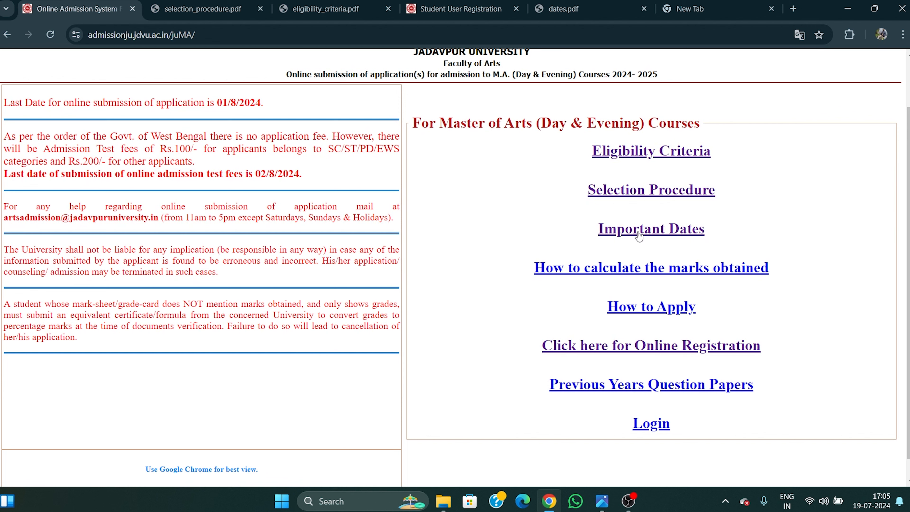
Open the Important Dates admission-test schedule PDF.
{"action": "left_click", "coordinate": [646, 232]}
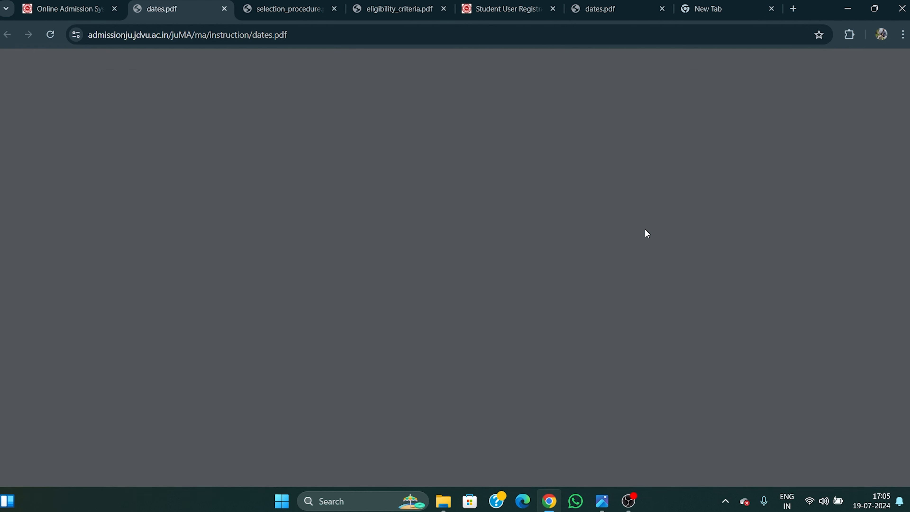
{"action": "scroll", "coordinate": [631, 225], "scroll_direction": "down", "scroll_amount": 1}
{"action": "scroll", "coordinate": [631, 225], "scroll_direction": "down", "scroll_amount": 3}
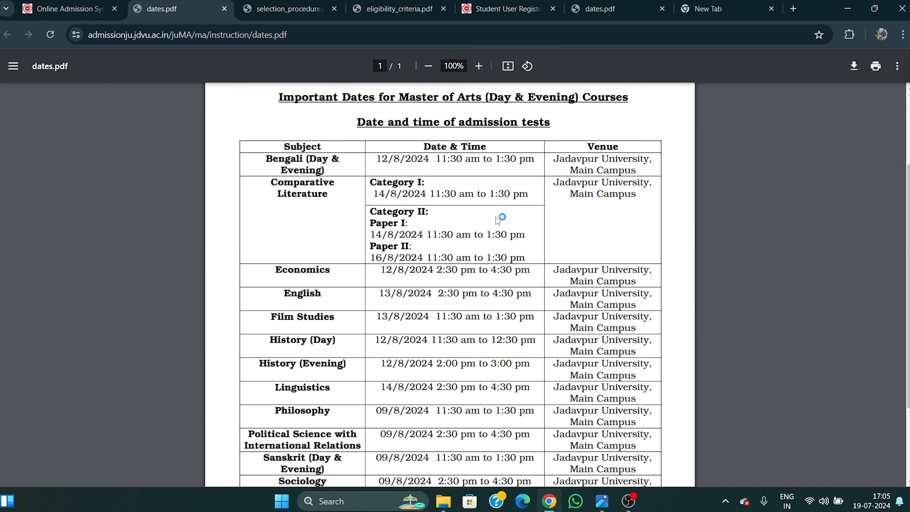
{"action": "key", "text": "ctrl+shift+Tab"}
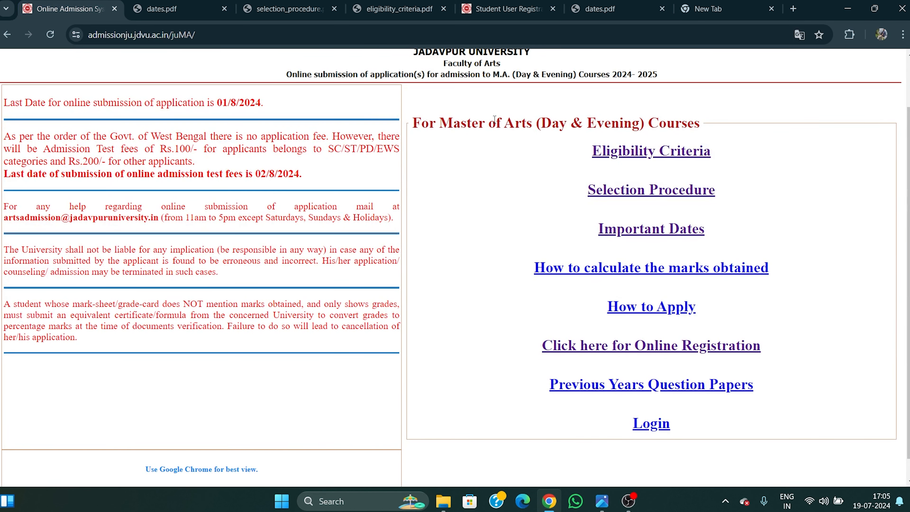
{"action": "scroll", "coordinate": [495, 120], "scroll_direction": "up", "scroll_amount": 2}
{"action": "left_click", "coordinate": [674, 293]}
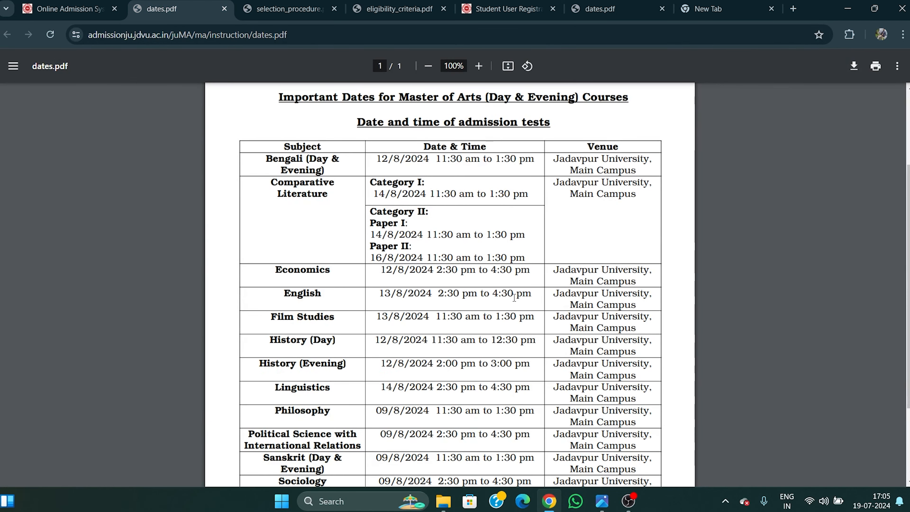
{"action": "scroll", "coordinate": [530, 287], "scroll_direction": "up", "scroll_amount": 3}
{"action": "scroll", "coordinate": [466, 236], "scroll_direction": "down", "scroll_amount": 3}
Check the Bengali test date and time and the venues from Bengali through Linguistics.
{"action": "left_click_drag", "start_coordinate": [377, 159], "coordinate": [531, 163]}
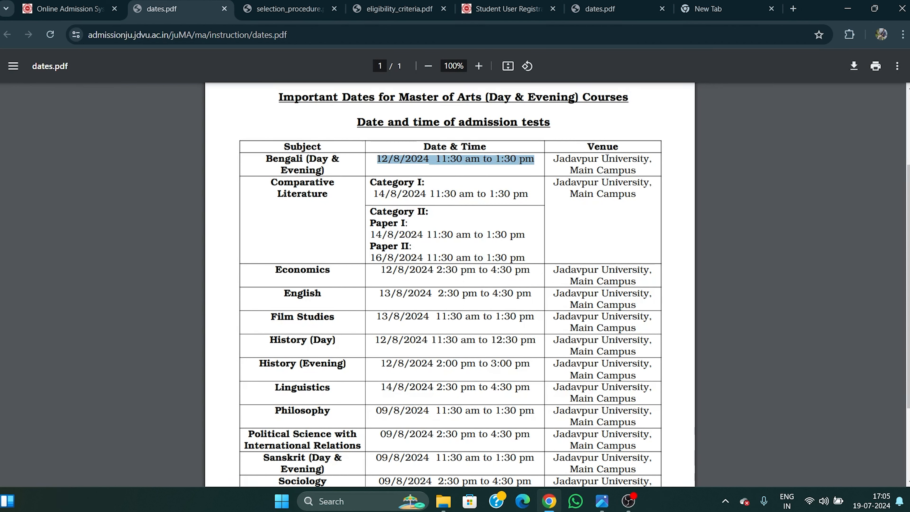
{"action": "left_click_drag", "start_coordinate": [589, 147], "coordinate": [623, 150]}
{"action": "left_click_drag", "start_coordinate": [552, 165], "coordinate": [629, 389]}
{"action": "left_click", "coordinate": [708, 276]}
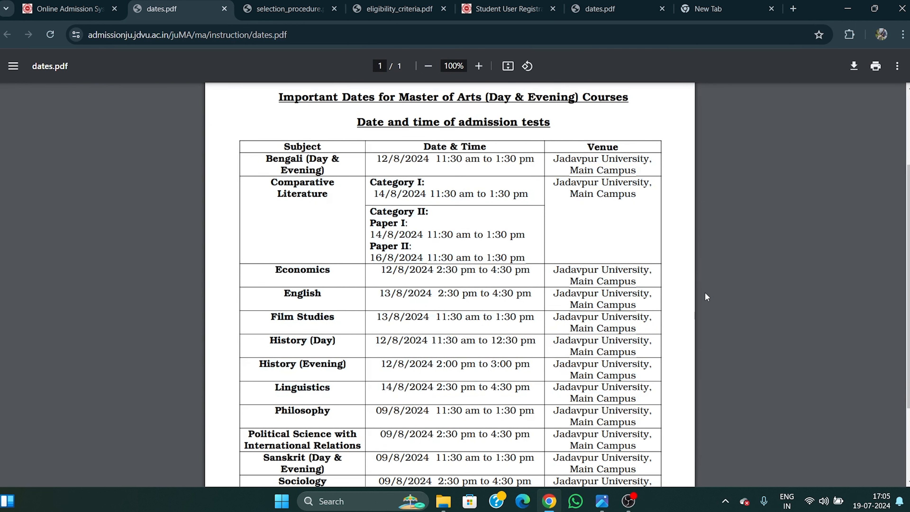
{"action": "scroll", "coordinate": [675, 276], "scroll_direction": "down", "scroll_amount": 3}
{"action": "scroll", "coordinate": [676, 279], "scroll_direction": "up", "scroll_amount": 5}
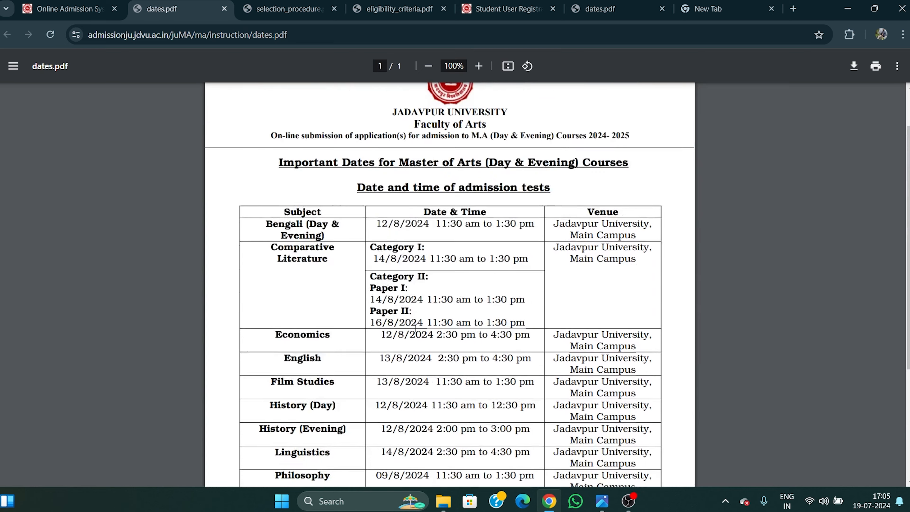
{"action": "scroll", "coordinate": [488, 176], "scroll_direction": "down", "scroll_amount": 3}
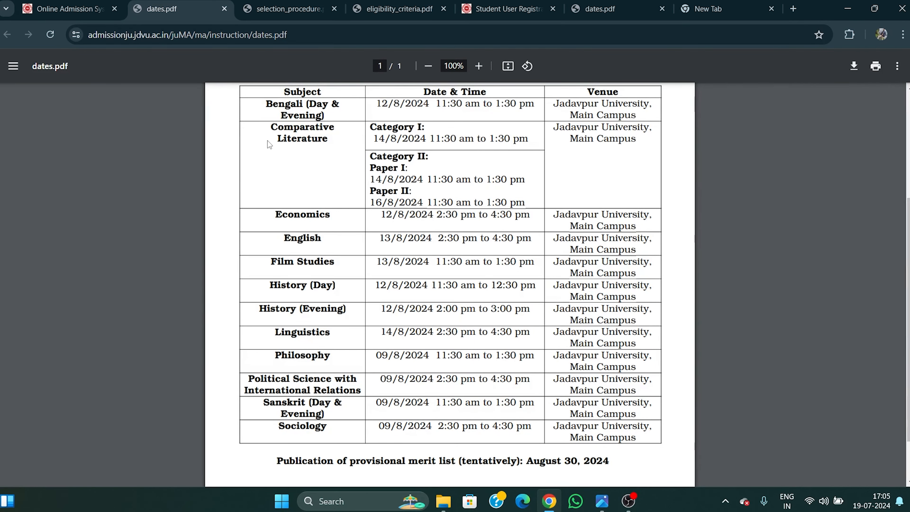
Compare the dates and selection procedure PDFs, close the duplicate dates tab, and open the marks-calculation guide.
{"action": "left_click", "coordinate": [276, 2]}
{"action": "scroll", "coordinate": [562, 232], "scroll_direction": "up", "scroll_amount": 5}
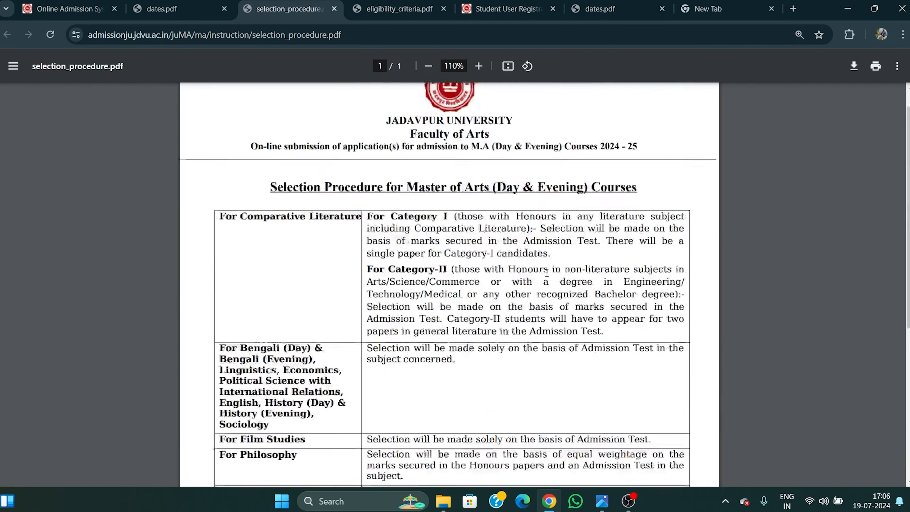
{"action": "left_click", "coordinate": [162, 8]}
{"action": "scroll", "coordinate": [243, 143], "scroll_direction": "up", "scroll_amount": 3}
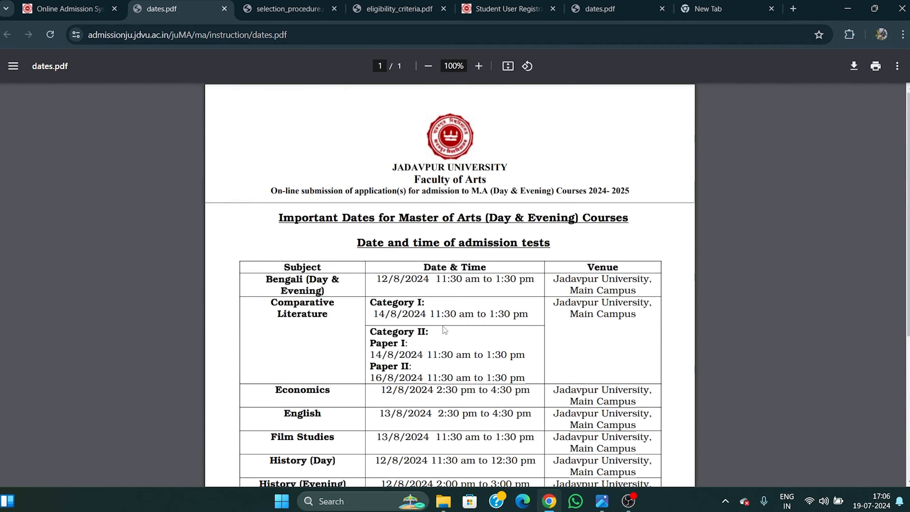
{"action": "left_click", "coordinate": [244, 15]}
{"action": "left_click", "coordinate": [172, 9]}
{"action": "left_click", "coordinate": [64, 9]}
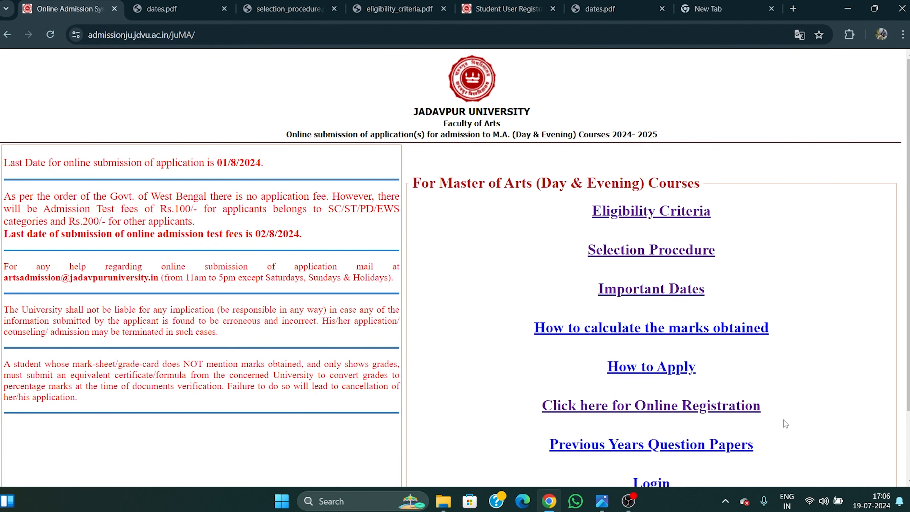
{"action": "scroll", "coordinate": [796, 320], "scroll_direction": "down", "scroll_amount": 2}
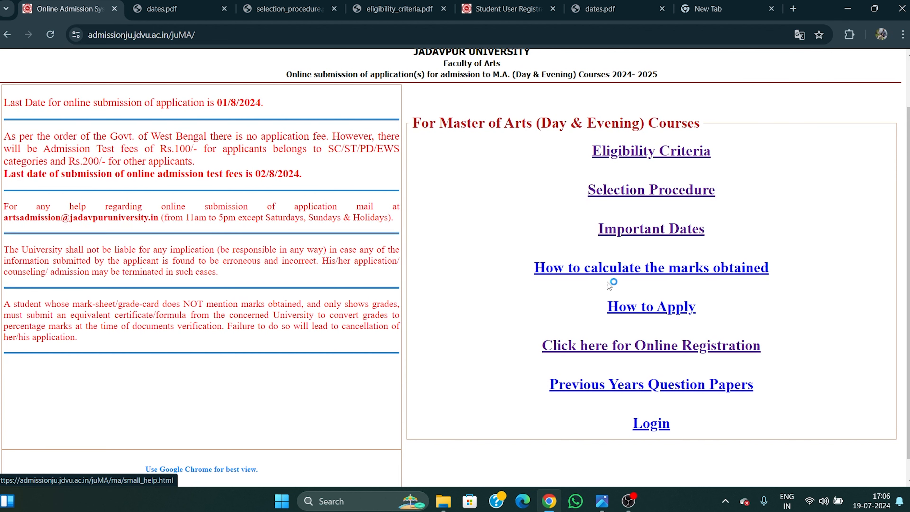
{"action": "left_click", "coordinate": [641, 238]}
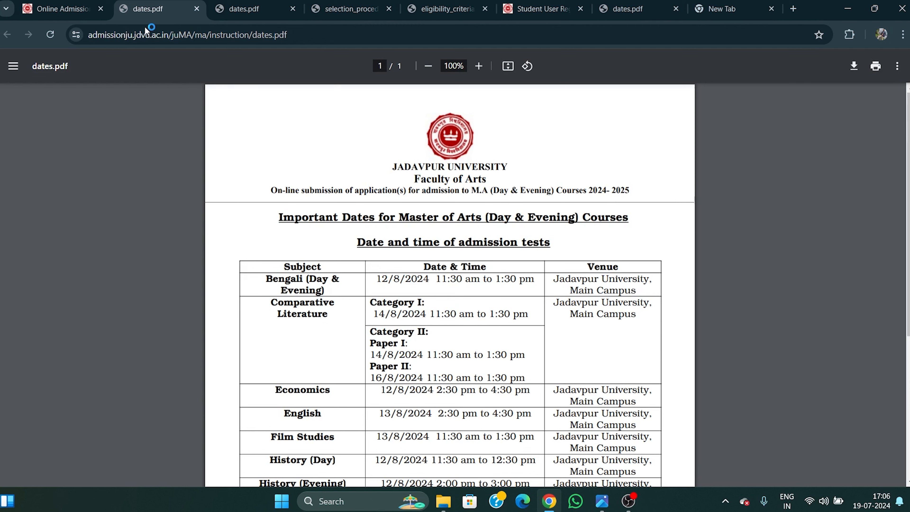
{"action": "left_click", "coordinate": [196, 9]}
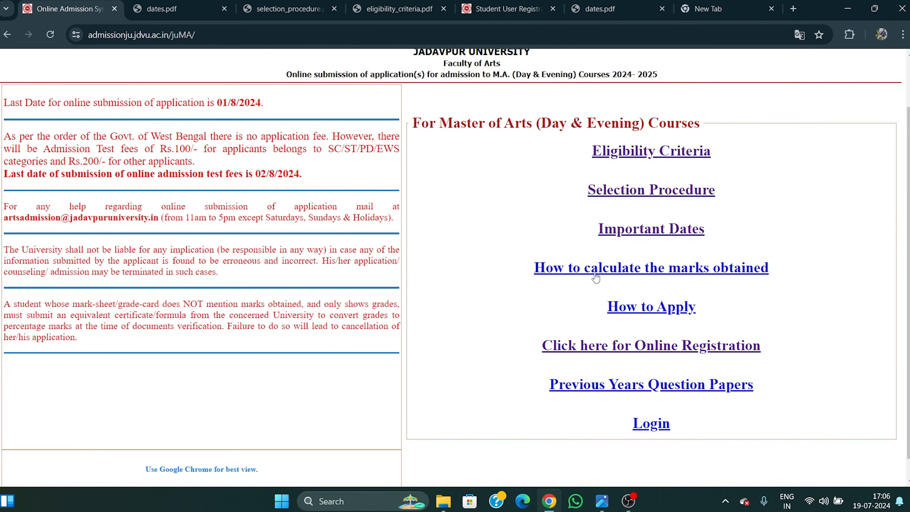
{"action": "left_click", "coordinate": [757, 275]}
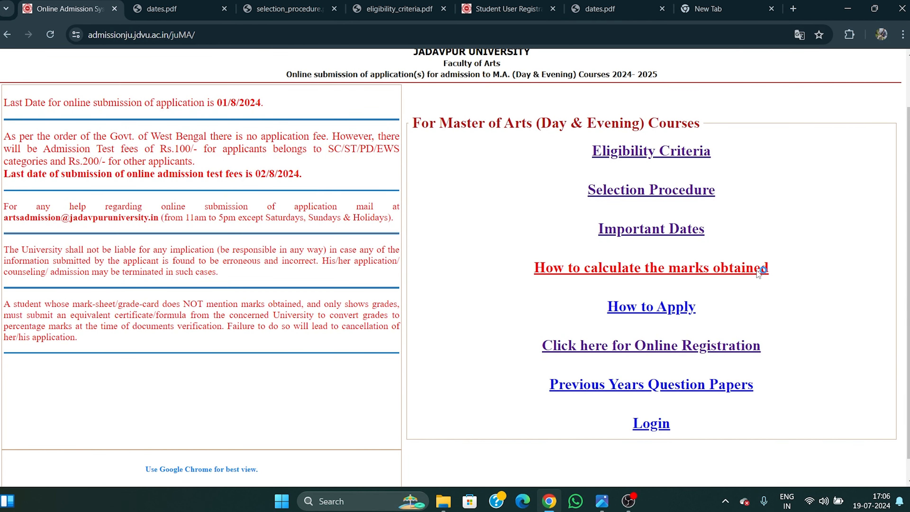
Read the W.B.C.H.S.E. marks rule based on the best of 4 subjects.
{"action": "left_click", "coordinate": [815, 59]}
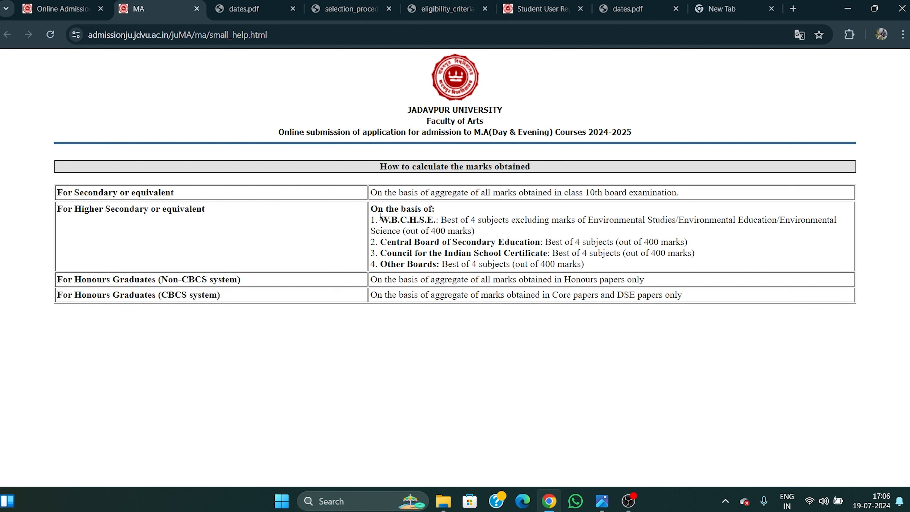
{"action": "left_click_drag", "start_coordinate": [380, 216], "coordinate": [580, 222]}
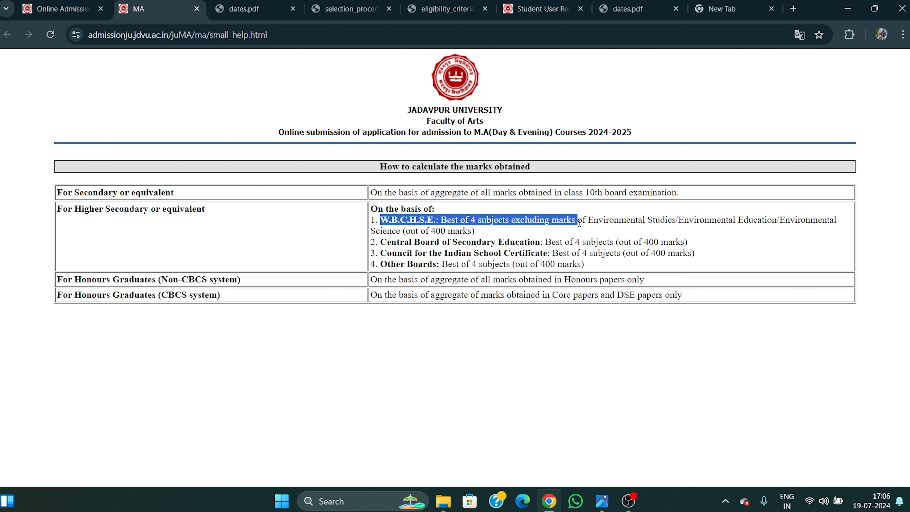
{"action": "left_click", "coordinate": [554, 240]}
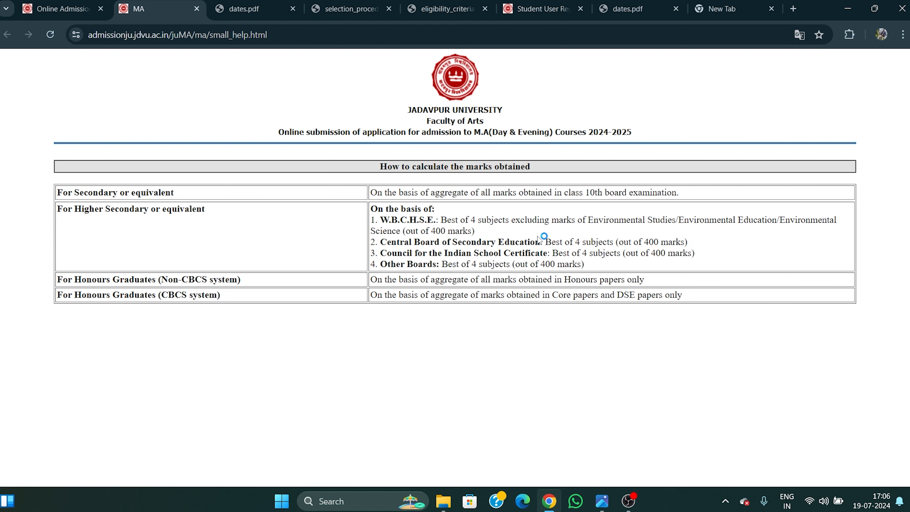
{"action": "left_click_drag", "start_coordinate": [444, 220], "coordinate": [502, 231]}
{"action": "left_click", "coordinate": [437, 217]}
{"action": "left_click_drag", "start_coordinate": [441, 220], "coordinate": [491, 231]}
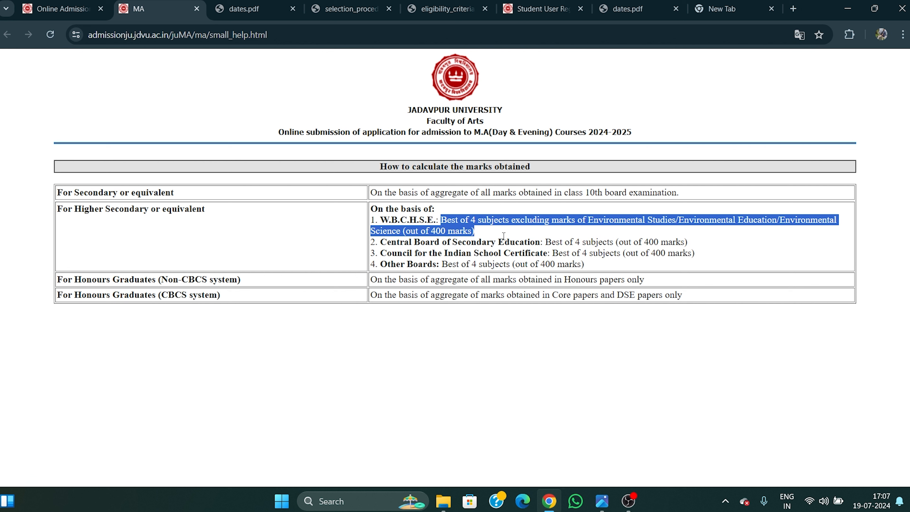
{"action": "left_click", "coordinate": [504, 235]}
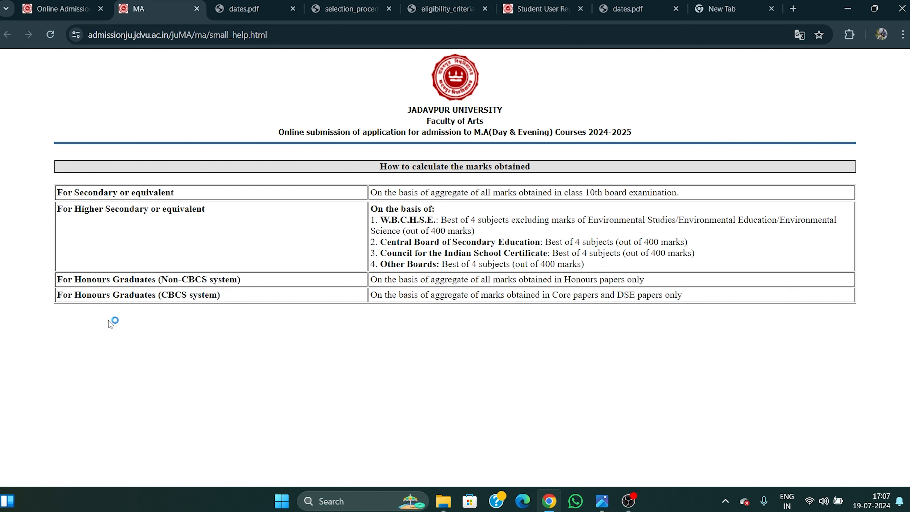
Read the Non-CBCS and CBCS Honours rules (Core and DSE papers only), then return home.
{"action": "left_click_drag", "start_coordinate": [63, 280], "coordinate": [248, 279]}
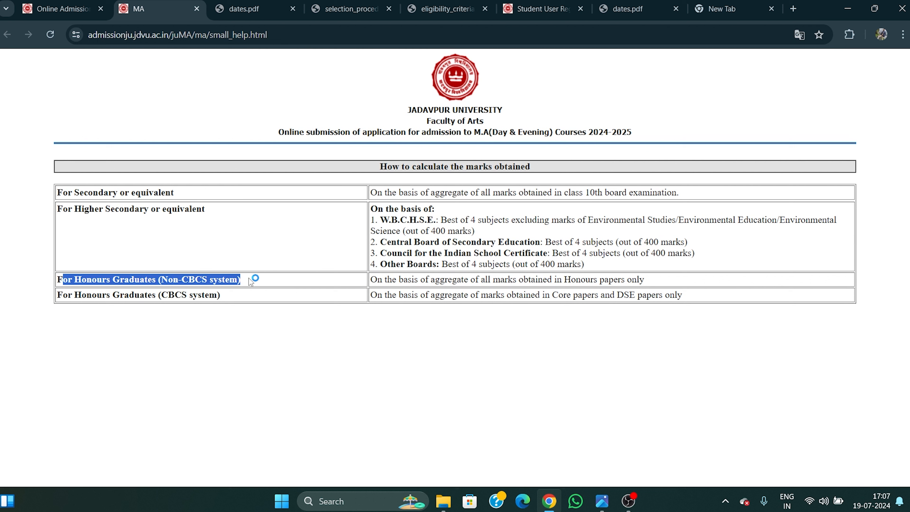
{"action": "left_click", "coordinate": [249, 280]}
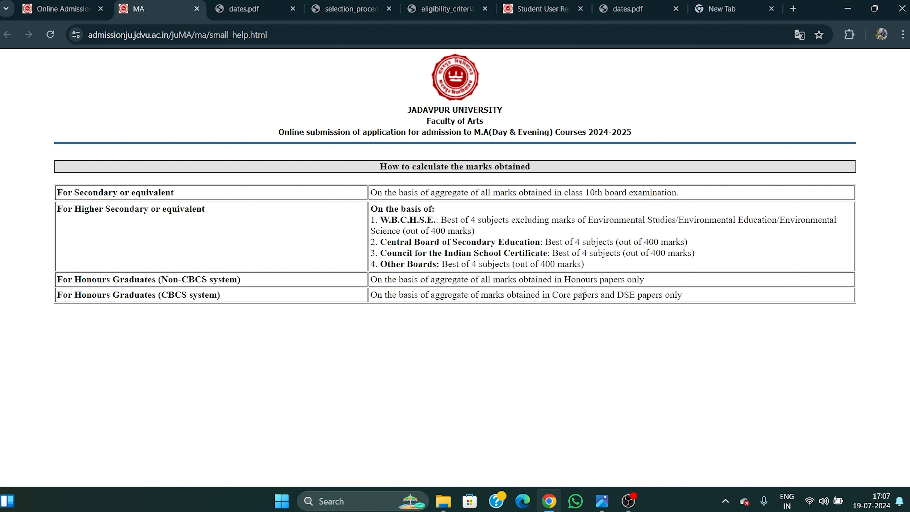
{"action": "left_click_drag", "start_coordinate": [481, 278], "coordinate": [650, 285]}
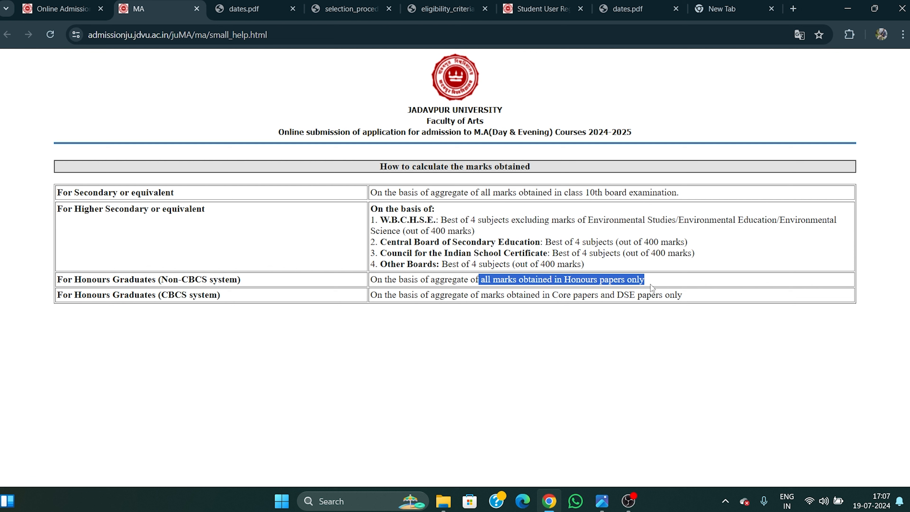
{"action": "left_click", "coordinate": [310, 329]}
{"action": "left_click_drag", "start_coordinate": [155, 295], "coordinate": [230, 297]}
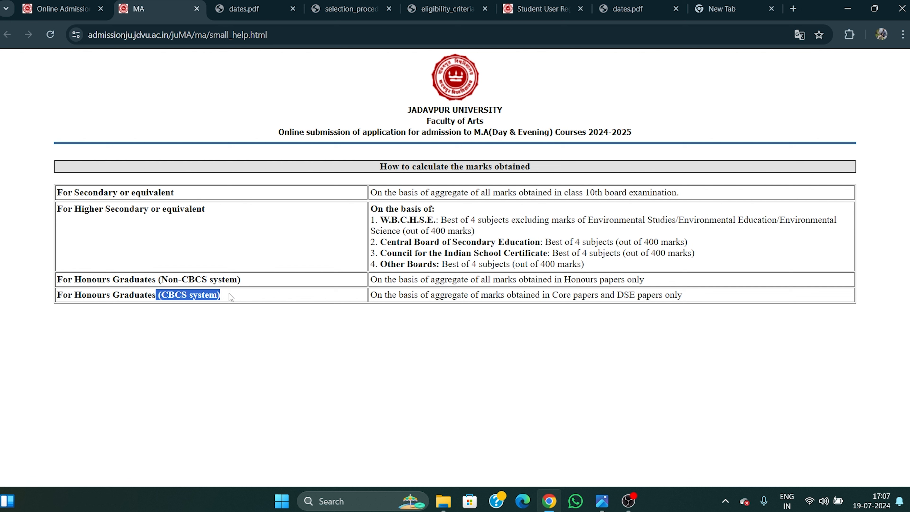
{"action": "left_click", "coordinate": [262, 340]}
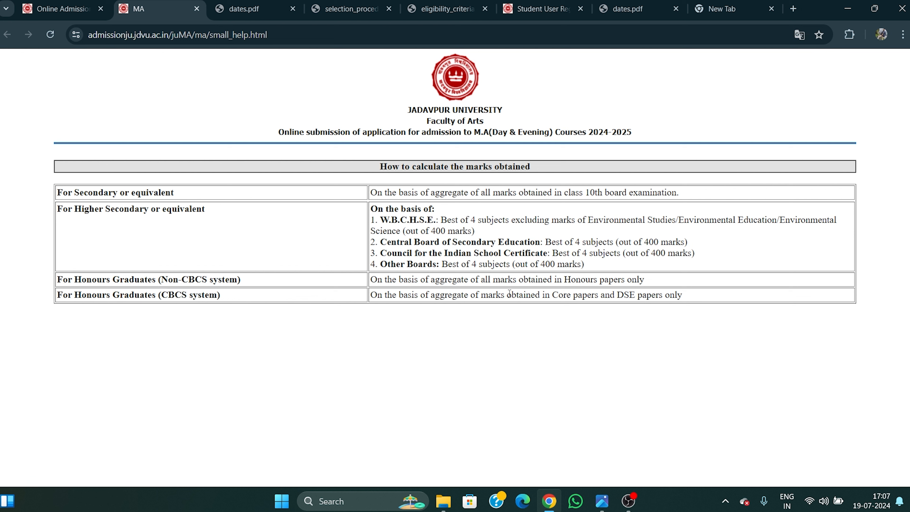
{"action": "left_click_drag", "start_coordinate": [478, 297], "coordinate": [604, 296]}
{"action": "left_click", "coordinate": [558, 306]}
{"action": "left_click_drag", "start_coordinate": [554, 295], "coordinate": [697, 301]}
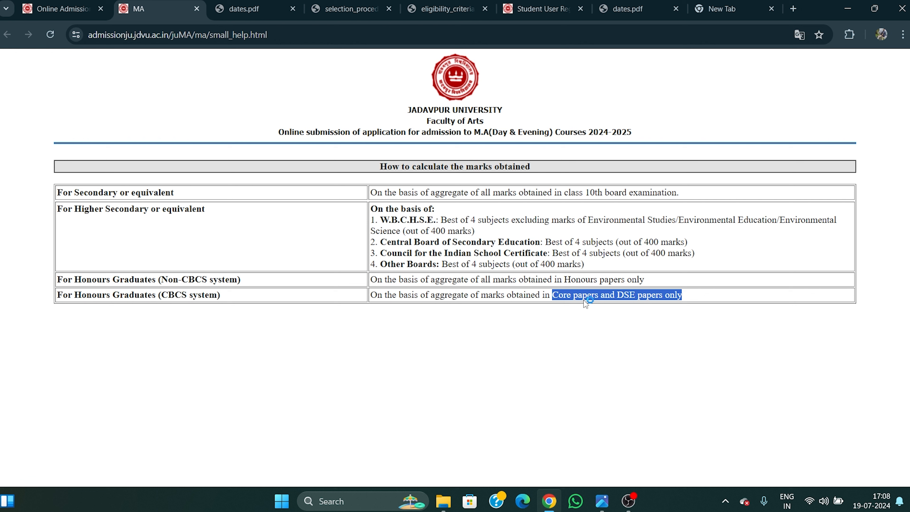
{"action": "left_click", "coordinate": [612, 321]}
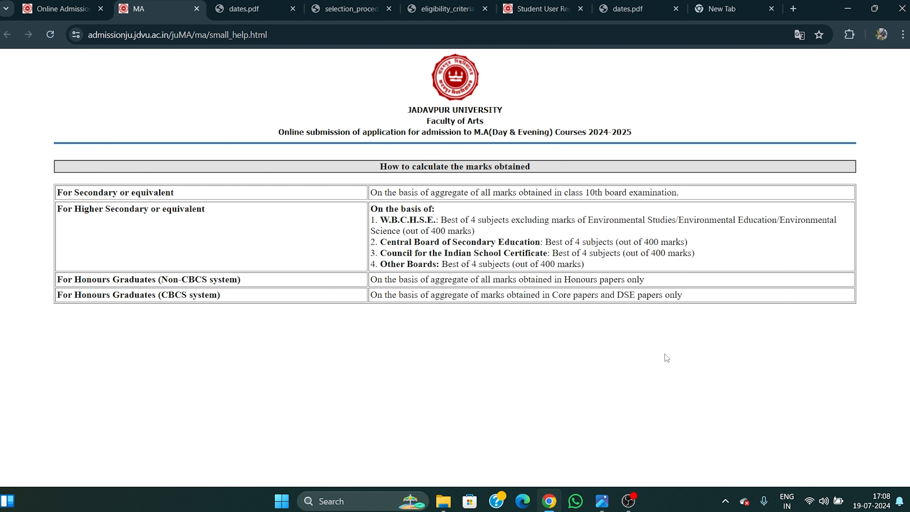
{"action": "left_click", "coordinate": [49, 3]}
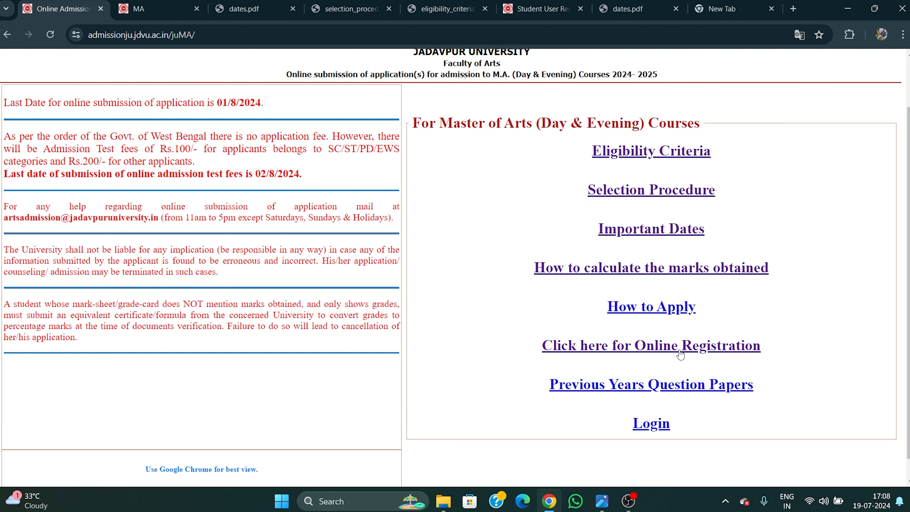
Open the M.A. online registration form, dismiss the translation offer, and place the cursor in Surname.
{"action": "left_click", "coordinate": [739, 349]}
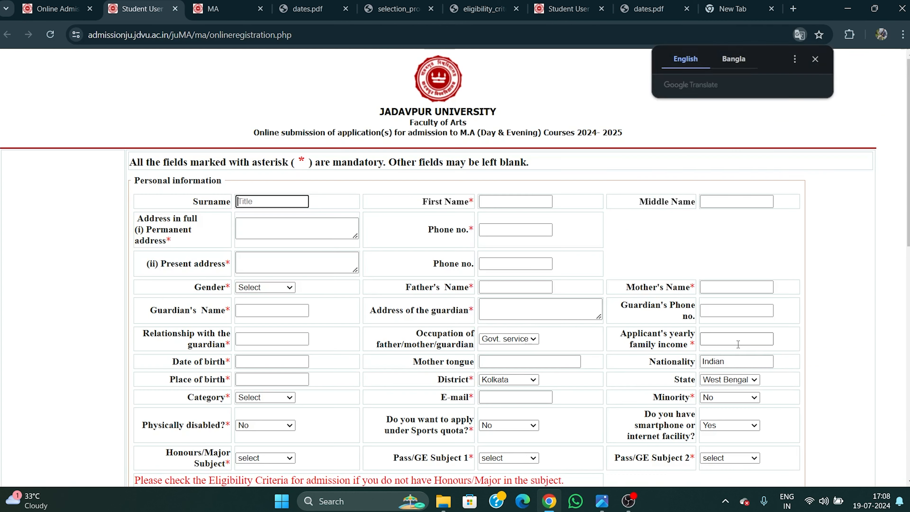
{"action": "left_click", "coordinate": [815, 60]}
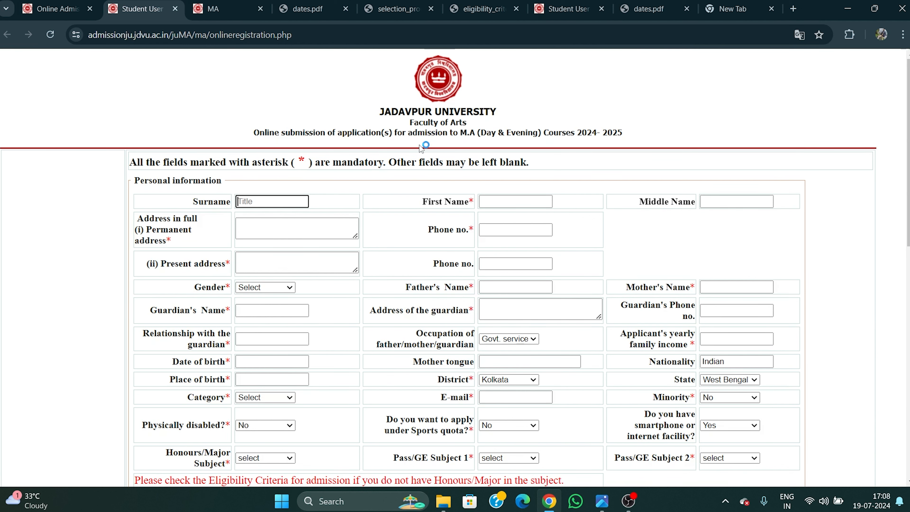
{"action": "scroll", "coordinate": [448, 162], "scroll_direction": "down", "scroll_amount": 2}
{"action": "scroll", "coordinate": [447, 158], "scroll_direction": "up", "scroll_amount": 2}
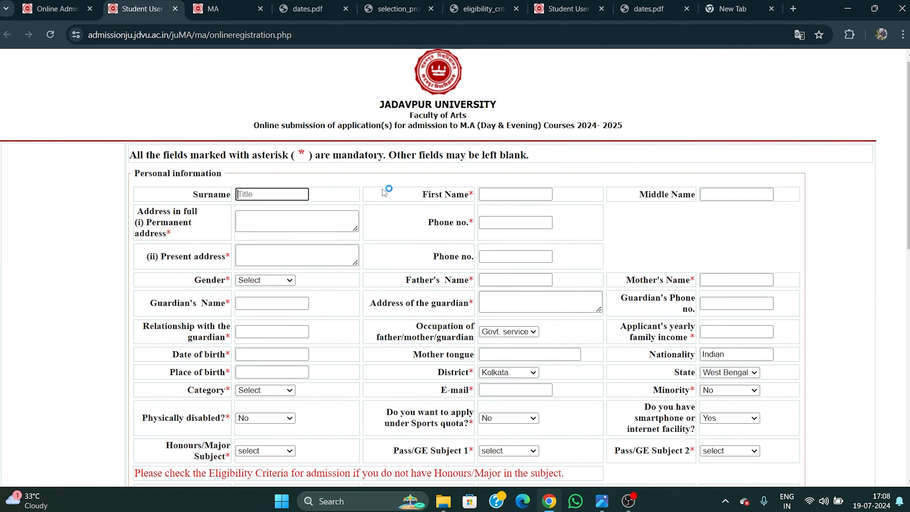
{"action": "left_click", "coordinate": [261, 203]}
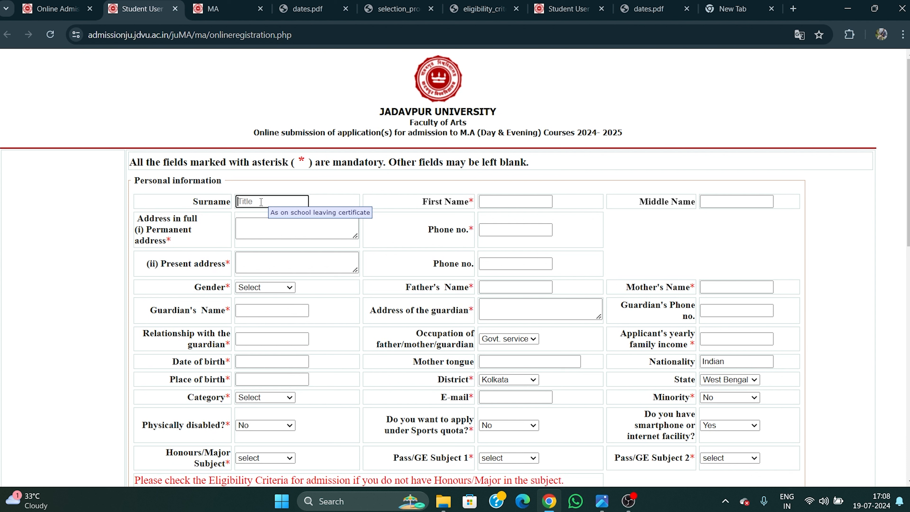
Enter the applicant's surname and first name.
{"action": "key", "text": "Tab"}
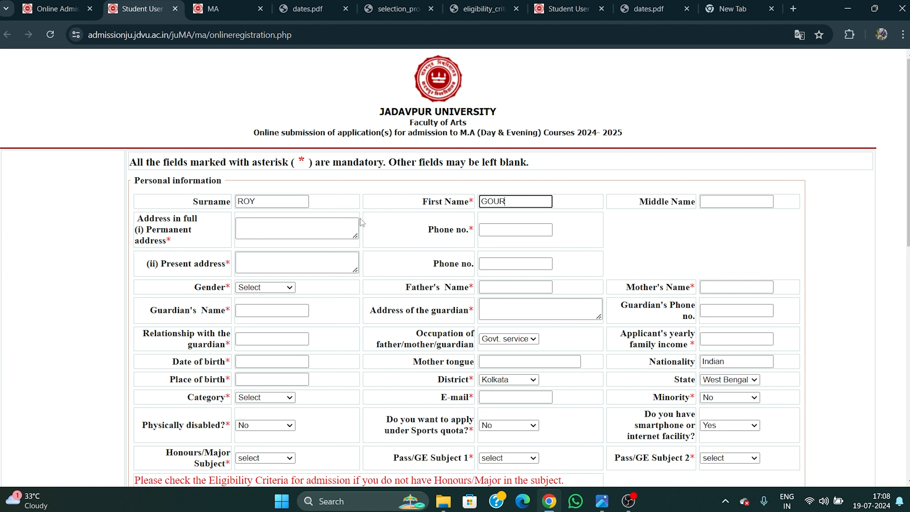
Autofill the permanent address from saved details and correct the applicant's phone number.
{"action": "left_click", "coordinate": [298, 223]}
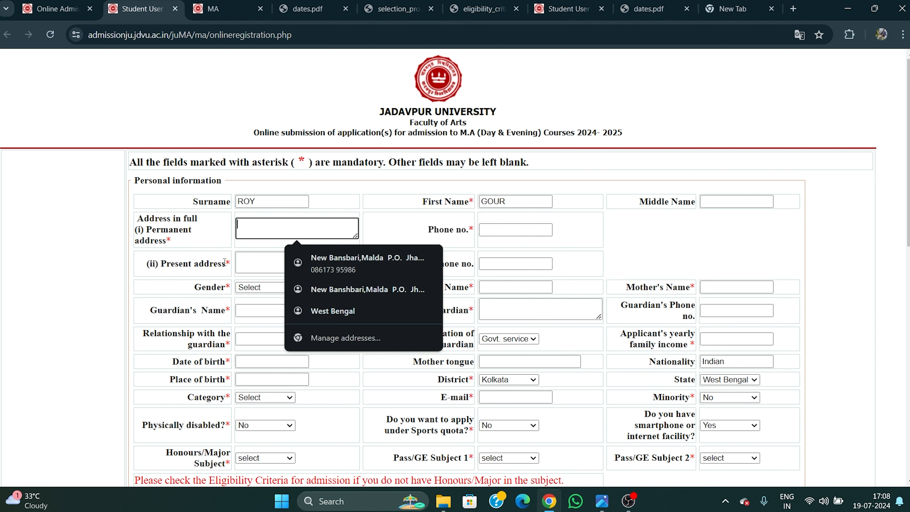
{"action": "left_click", "coordinate": [339, 268]}
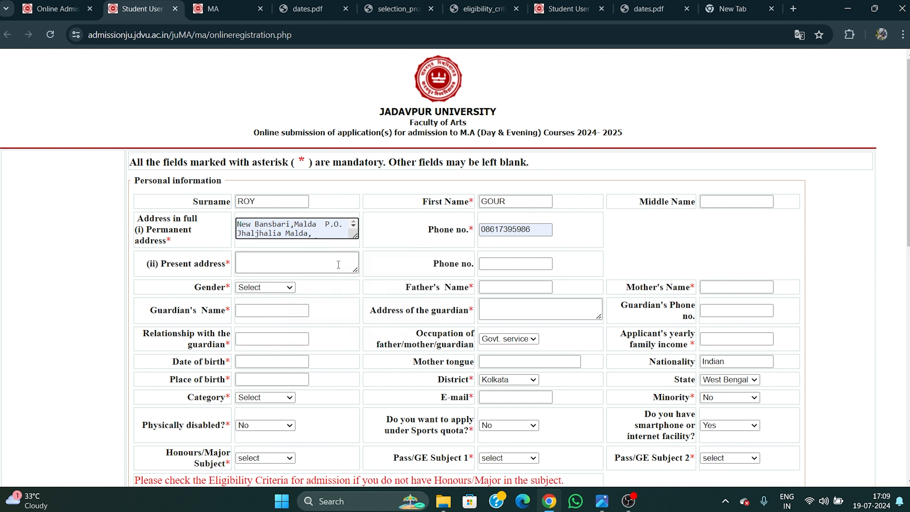
{"action": "double_click", "coordinate": [540, 232]}
{"action": "key", "text": "BackSpace"}
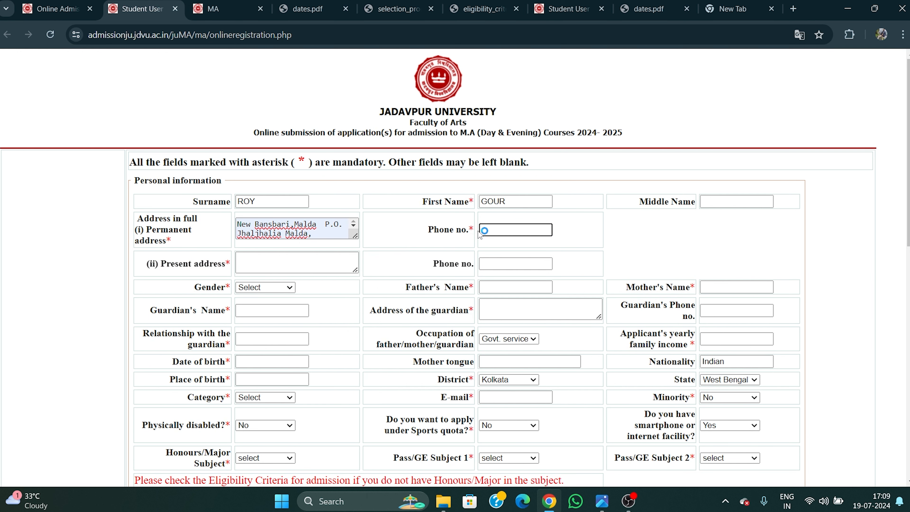
{"action": "left_click", "coordinate": [653, 235]}
Fill the present address from a saved address and enter the second phone number.
{"action": "left_click", "coordinate": [276, 260]}
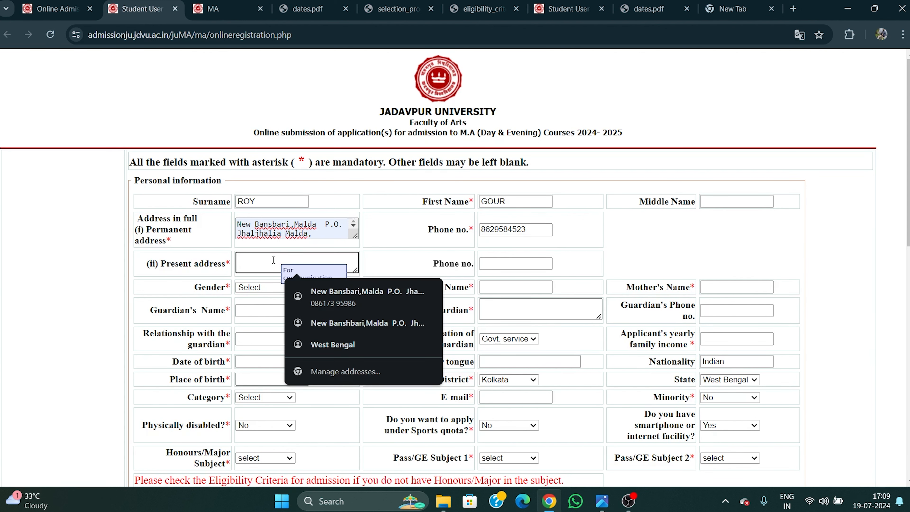
{"action": "left_click", "coordinate": [372, 324]}
{"action": "left_click", "coordinate": [515, 264]}
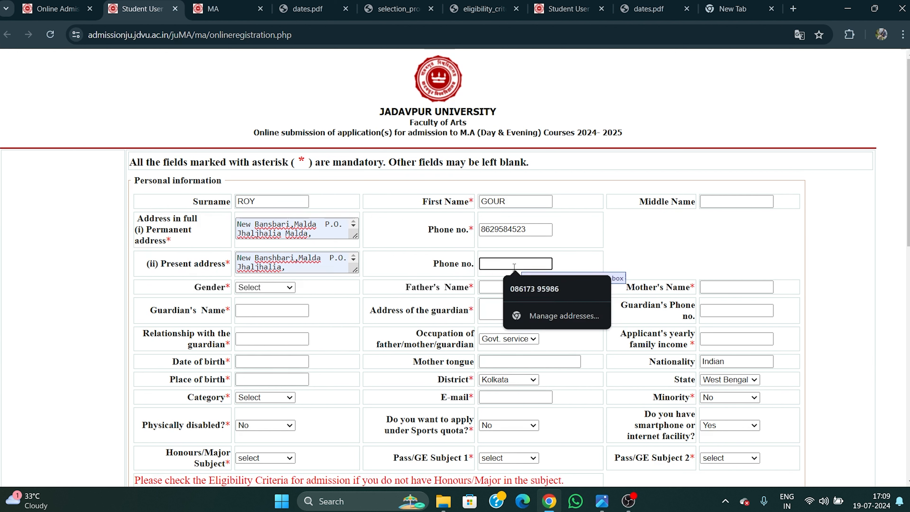
{"action": "type", "text": "862958"}
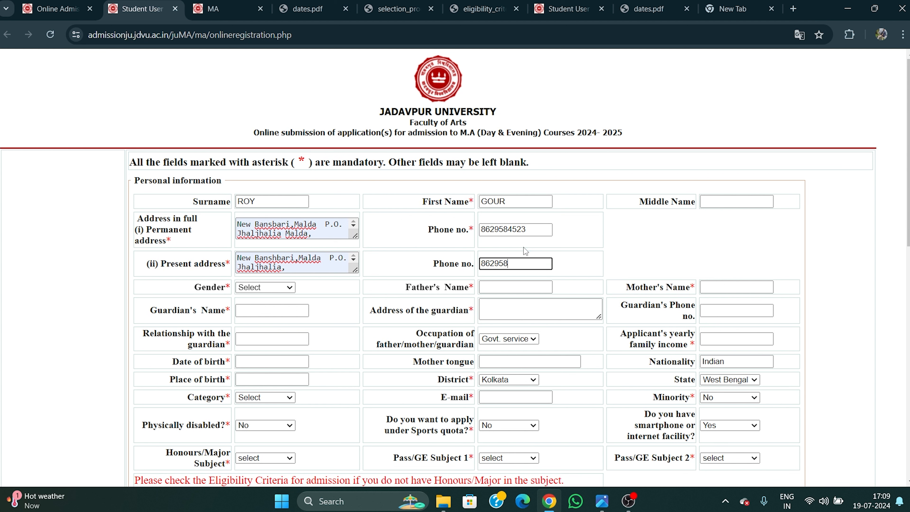
{"action": "left_click", "coordinate": [344, 269]}
{"action": "type", "text": "P.S. English Bazar, Malda"}
{"action": "scroll", "coordinate": [344, 272], "scroll_direction": "down", "scroll_amount": 1}
{"action": "scroll", "coordinate": [344, 272], "scroll_direction": "down", "scroll_amount": 3}
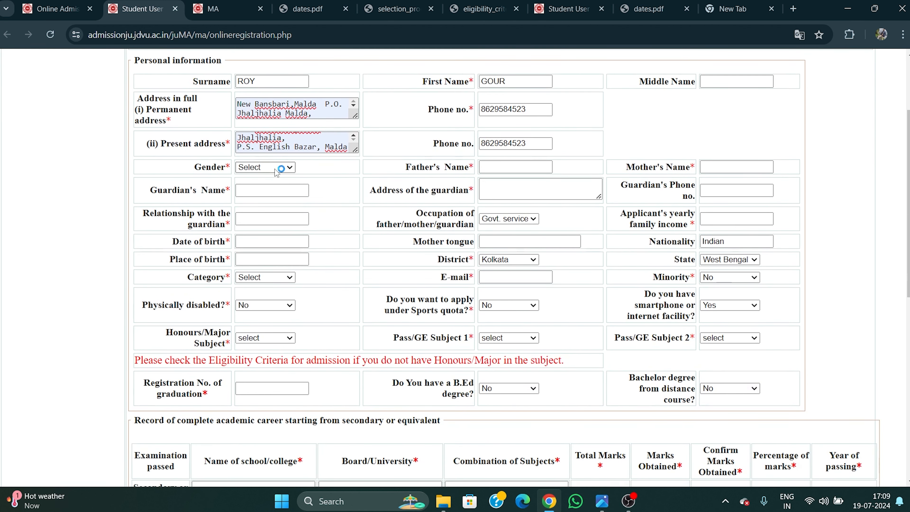
Set gender to Male and enter the father's and guardian's names.
{"action": "left_click", "coordinate": [281, 168]}
{"action": "left_click", "coordinate": [284, 182]}
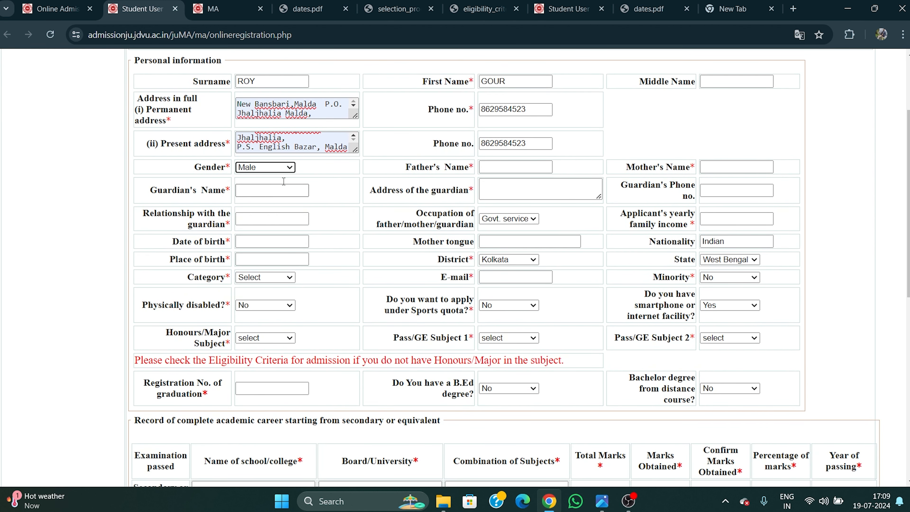
{"action": "left_click", "coordinate": [523, 165]}
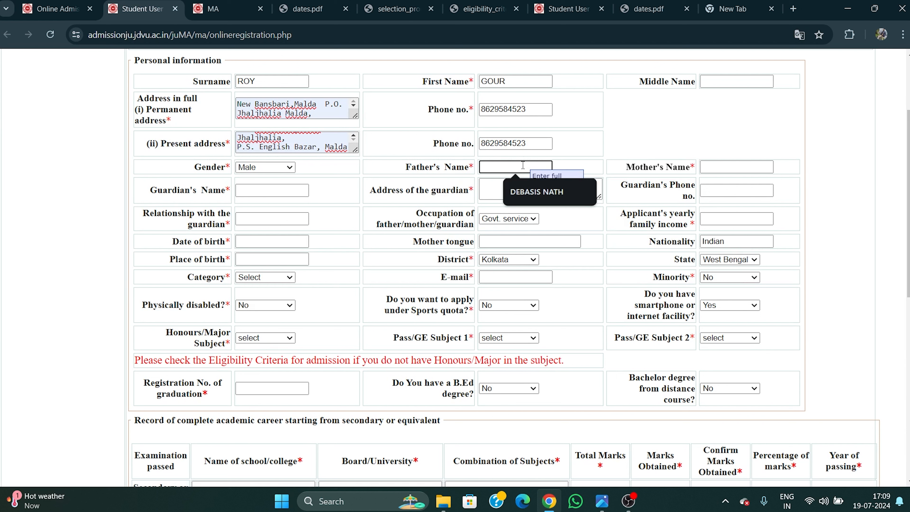
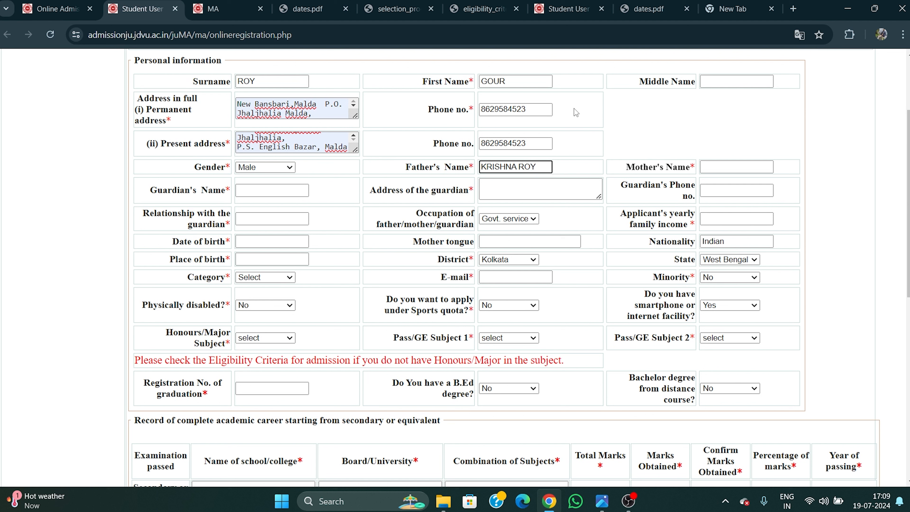
{"action": "left_click", "coordinate": [263, 190]}
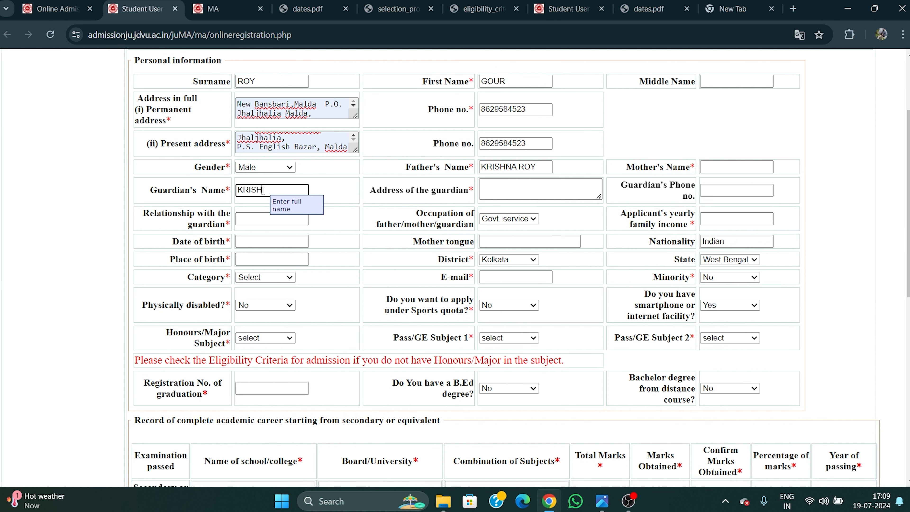
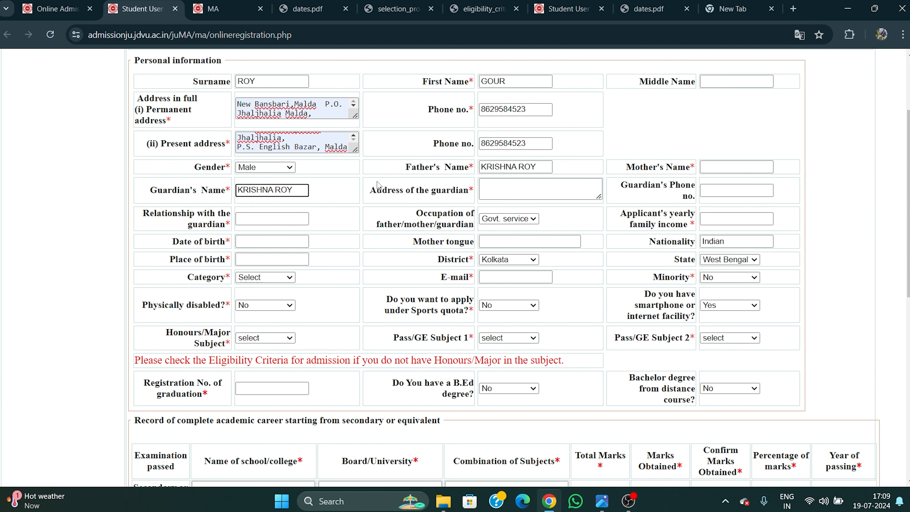
Autofill the guardian's address, enter the guardian's phone number, and set relationship to FATHER.
{"action": "left_click", "coordinate": [515, 189]}
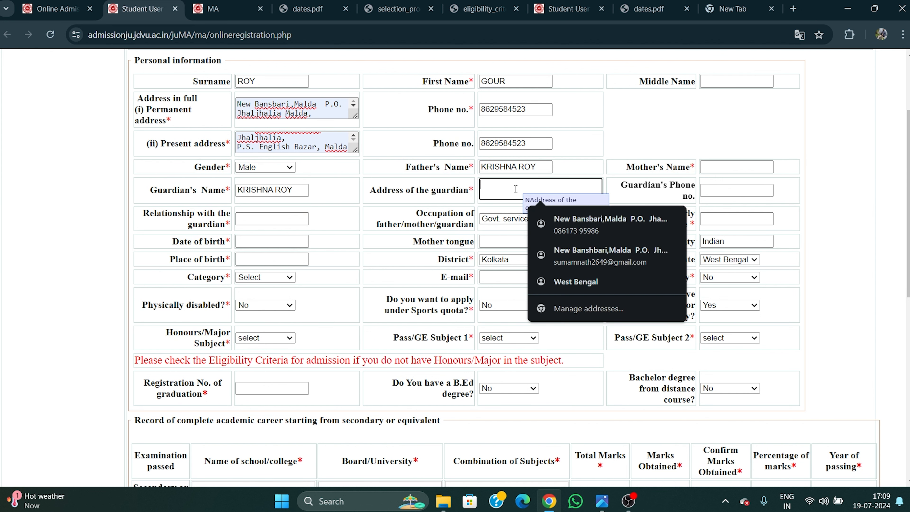
{"action": "left_click", "coordinate": [601, 249]}
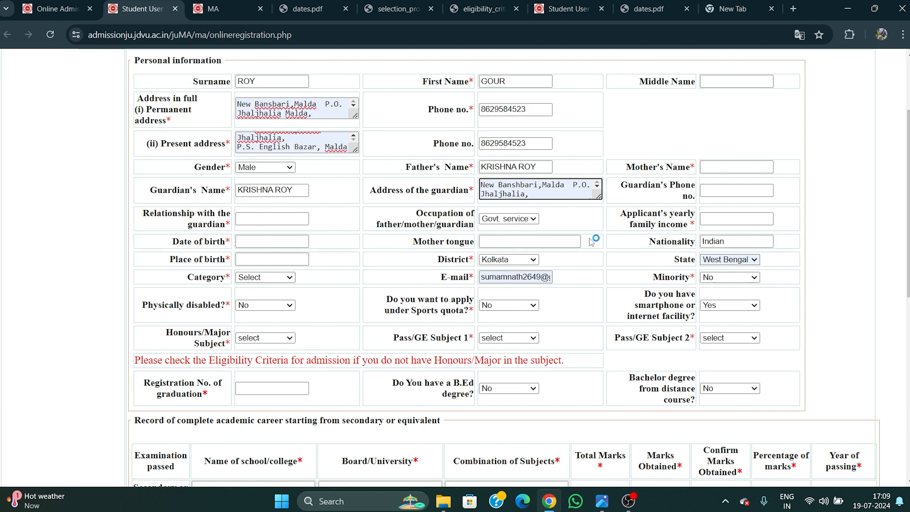
{"action": "left_click", "coordinate": [718, 194]}
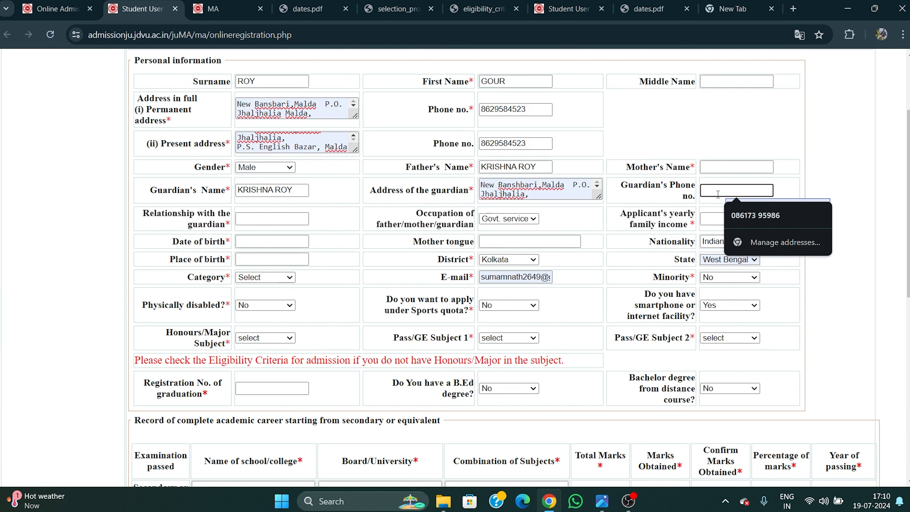
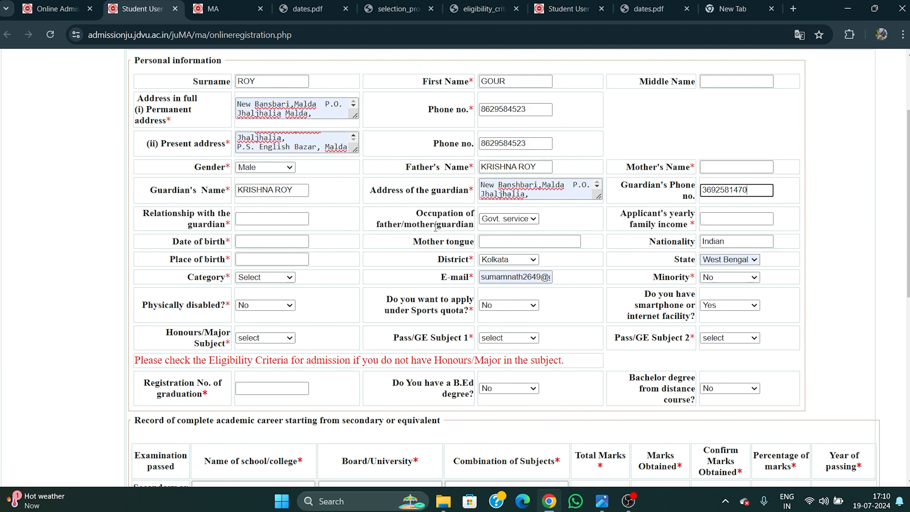
{"action": "left_click", "coordinate": [268, 218]}
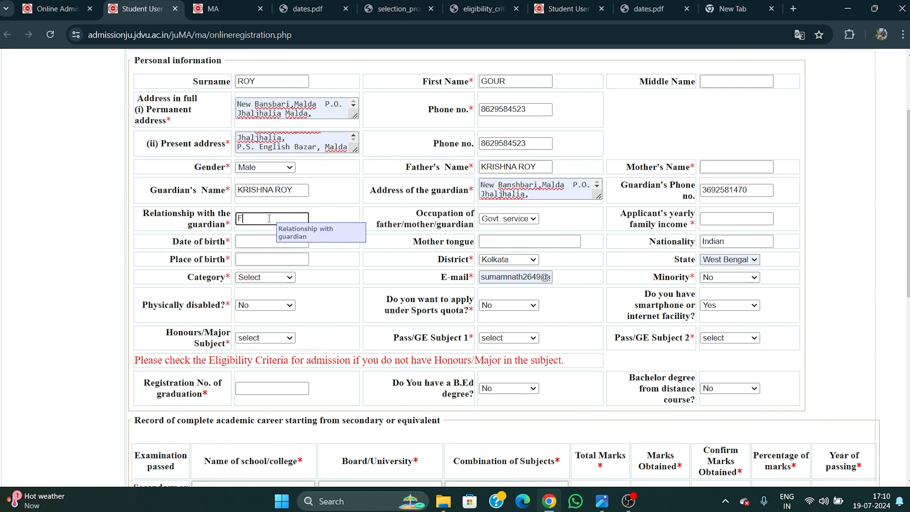
{"action": "type", "text": "FATHER"}
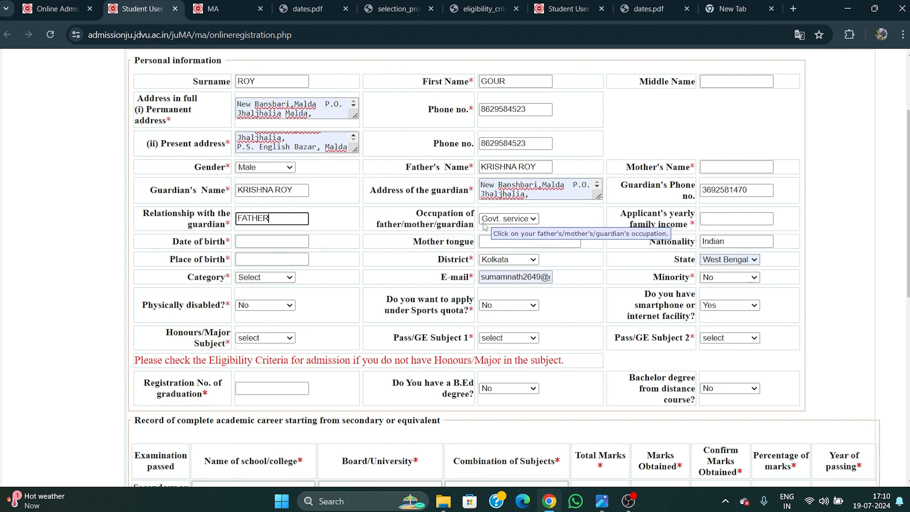
Set parent's occupation to Govt. service and yearly family income to 500000.
{"action": "left_click", "coordinate": [502, 220]}
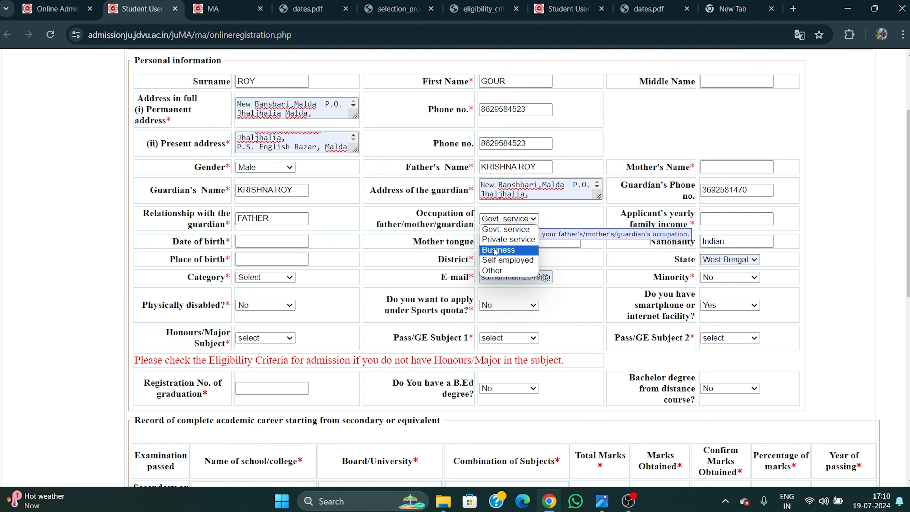
{"action": "left_click", "coordinate": [510, 230]}
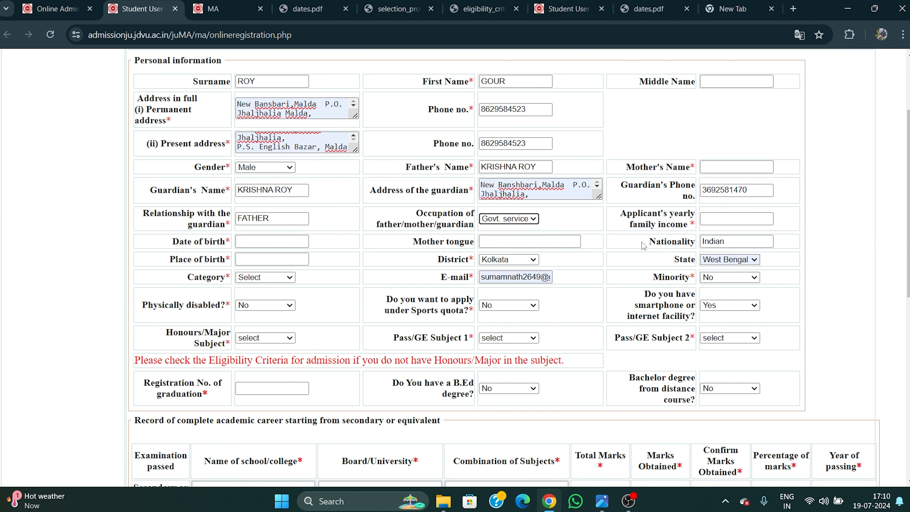
{"action": "left_click", "coordinate": [724, 218]}
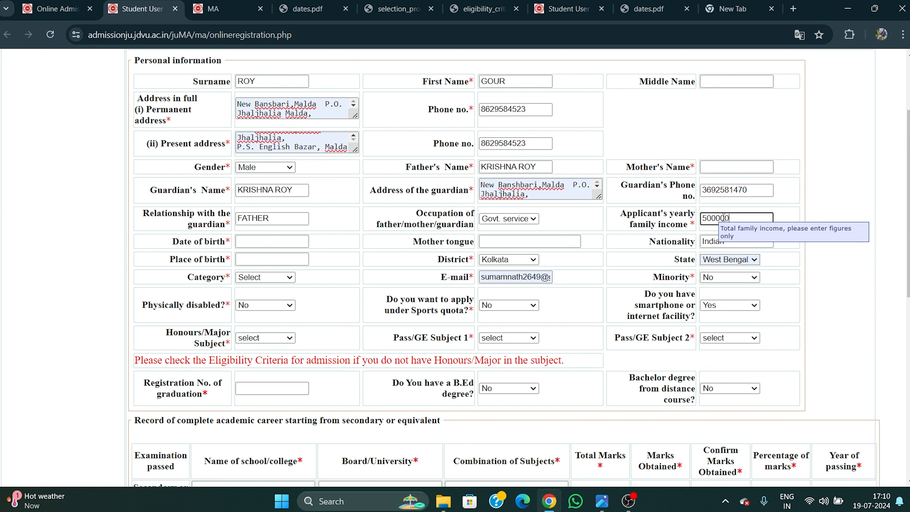
{"action": "left_click", "coordinate": [839, 213]}
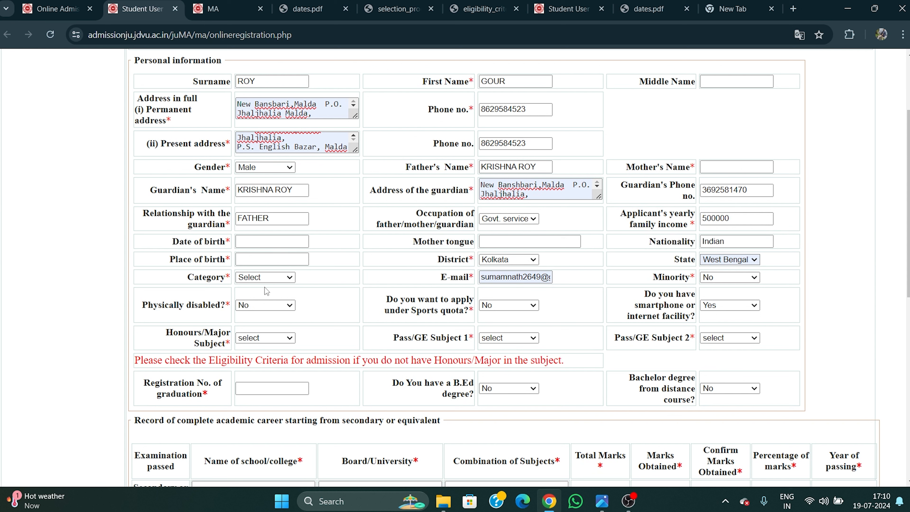
Pick 24 April 2002 as the date of birth in the calendar.
{"action": "left_click", "coordinate": [240, 242]}
{"action": "left_click", "coordinate": [322, 253]}
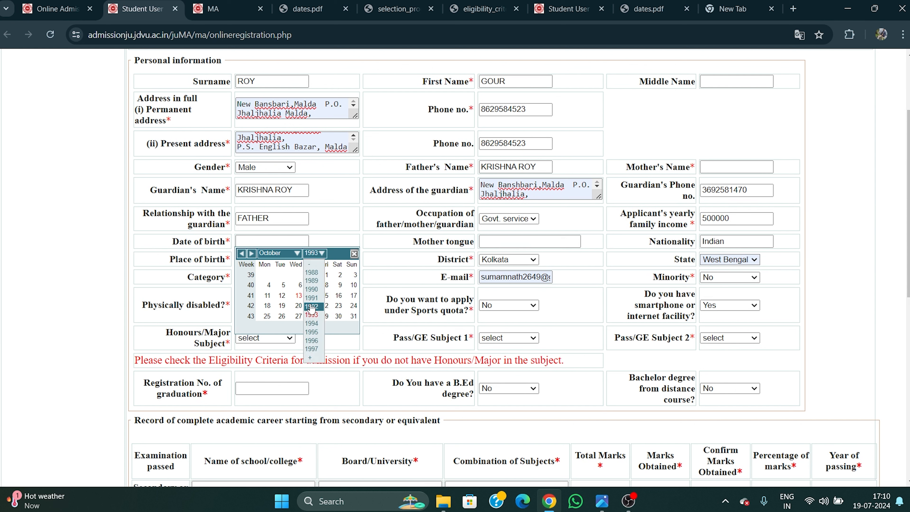
{"action": "mouse_move", "coordinate": [310, 357]}
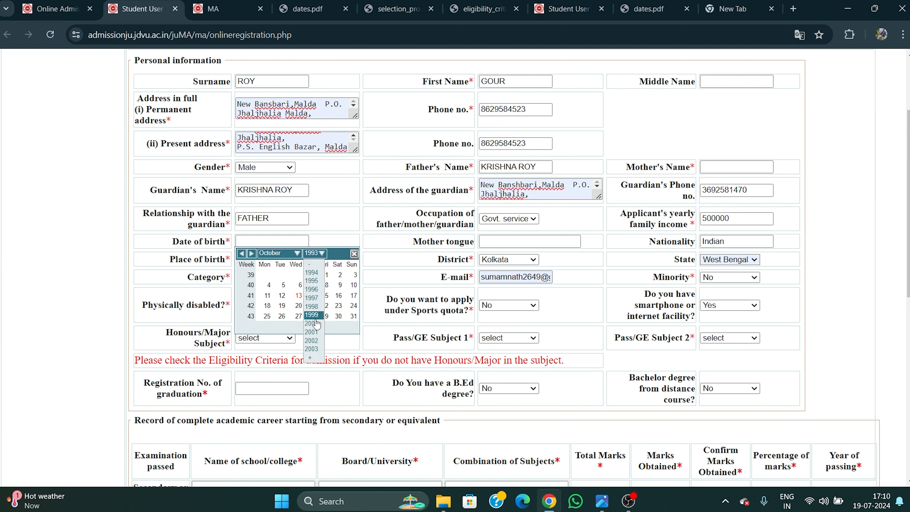
{"action": "left_click", "coordinate": [311, 341]}
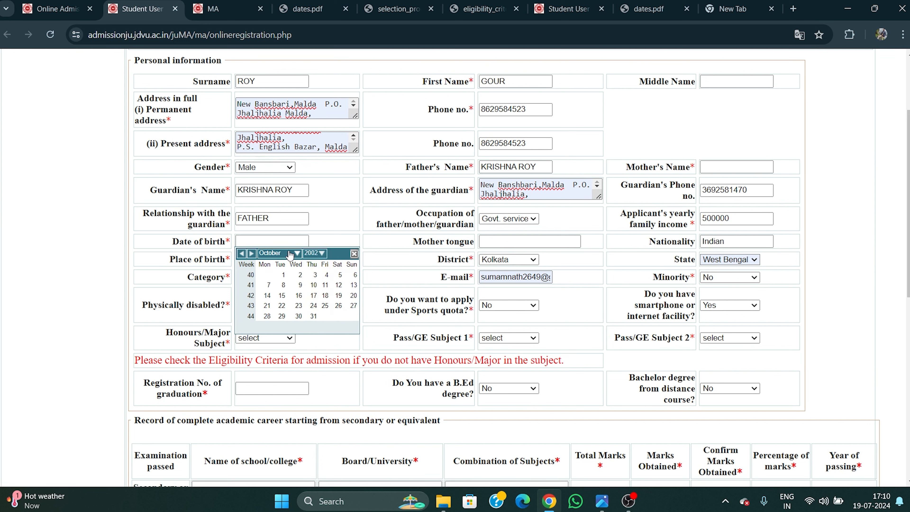
{"action": "left_click", "coordinate": [291, 253]}
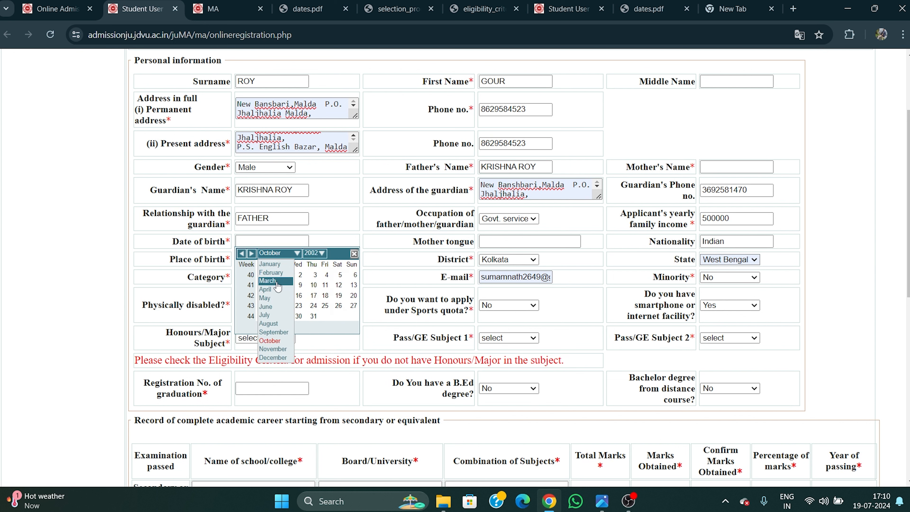
{"action": "left_click", "coordinate": [276, 289]}
{"action": "left_click", "coordinate": [298, 305]}
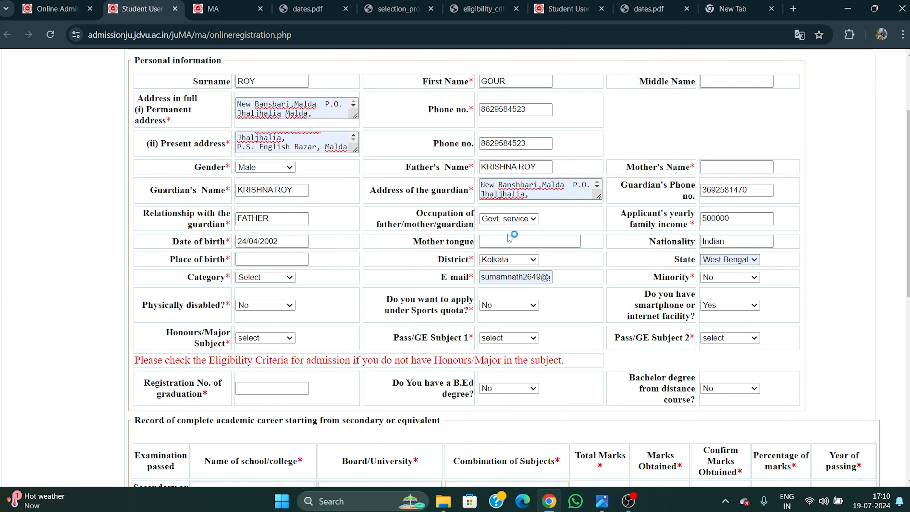
Enter BENGALI as mother tongue and MALDA as place of birth.
{"action": "left_click", "coordinate": [514, 243]}
{"action": "type", "text": "BENGALI"}
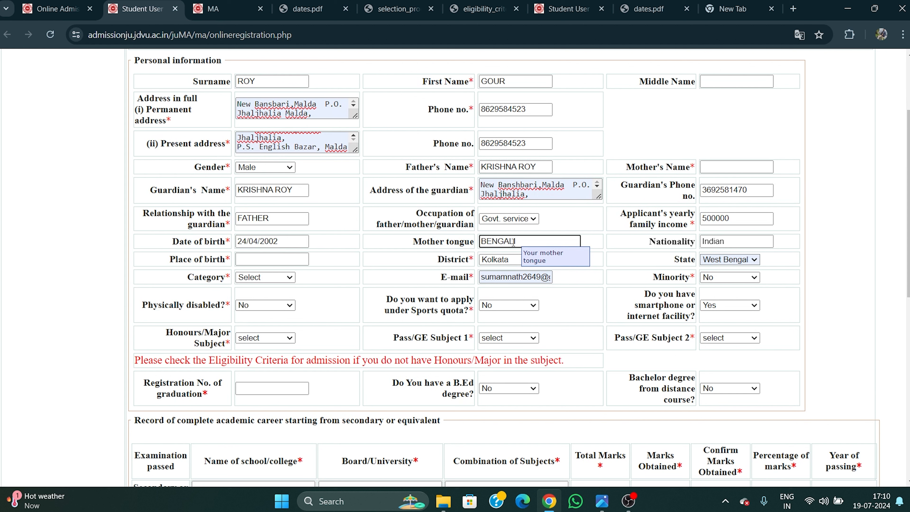
{"action": "left_click", "coordinate": [624, 259]}
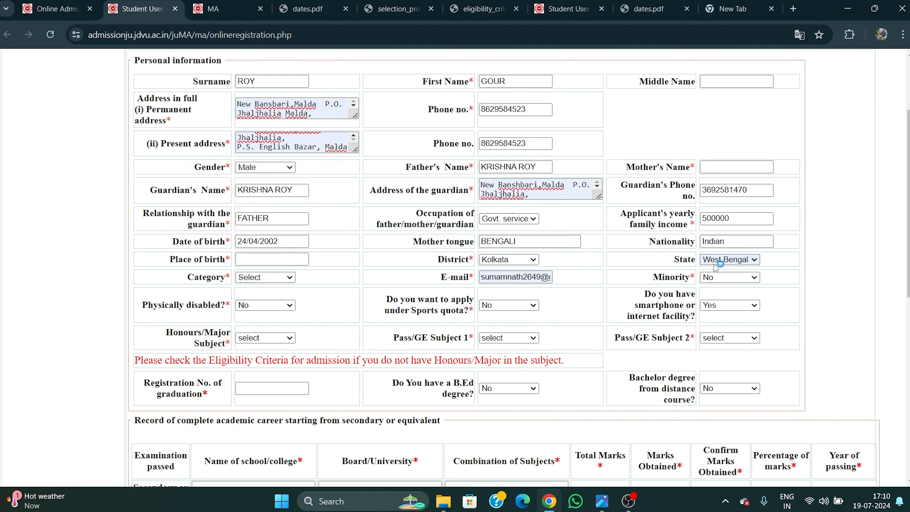
{"action": "left_click", "coordinate": [259, 261]}
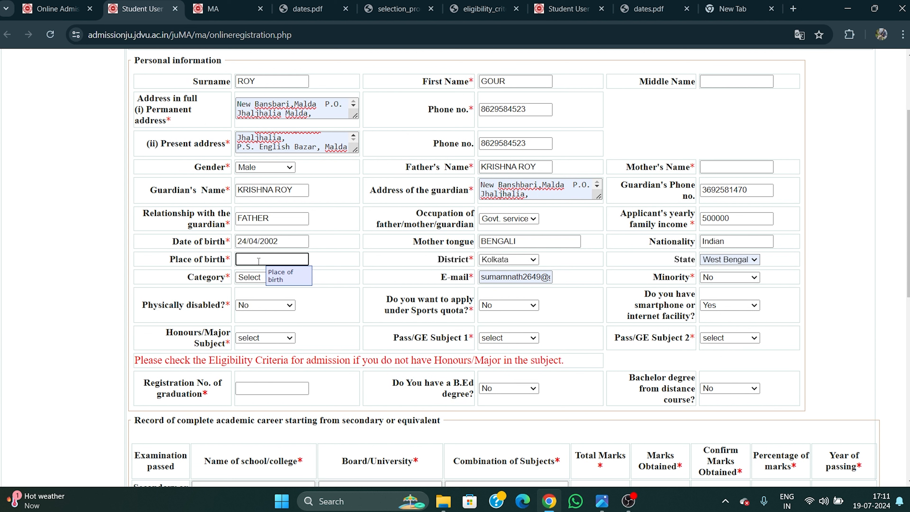
{"action": "type", "text": "MALDA"}
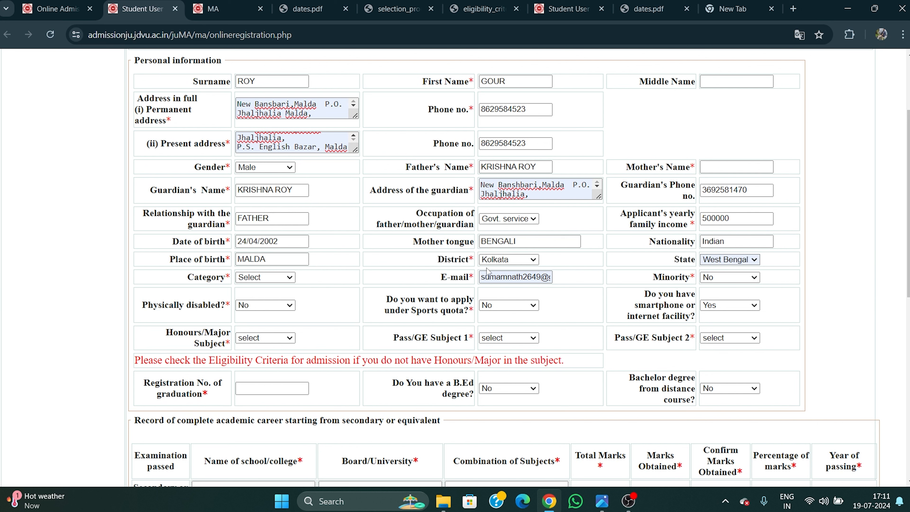
Set the district to Malda and the category to SC, clearing the old e-mail entry.
{"action": "left_click", "coordinate": [508, 260]}
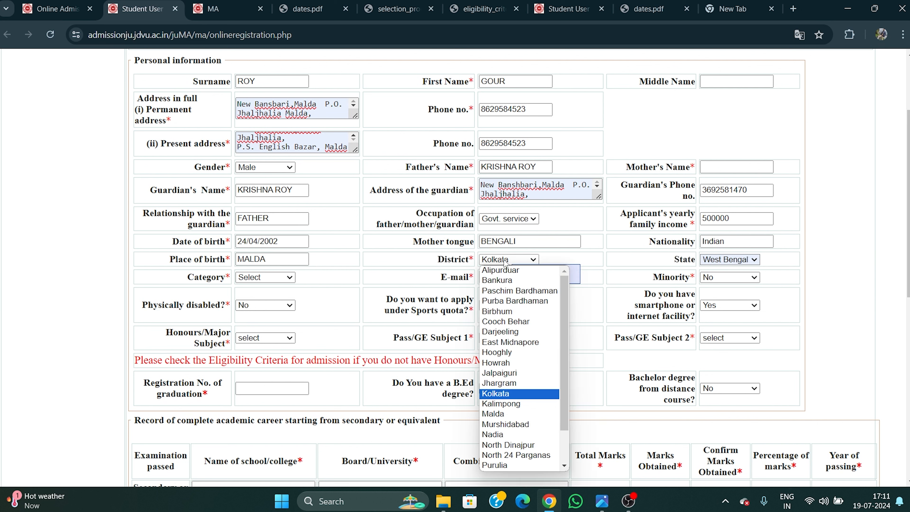
{"action": "left_click", "coordinate": [504, 415]}
{"action": "left_click", "coordinate": [791, 263]}
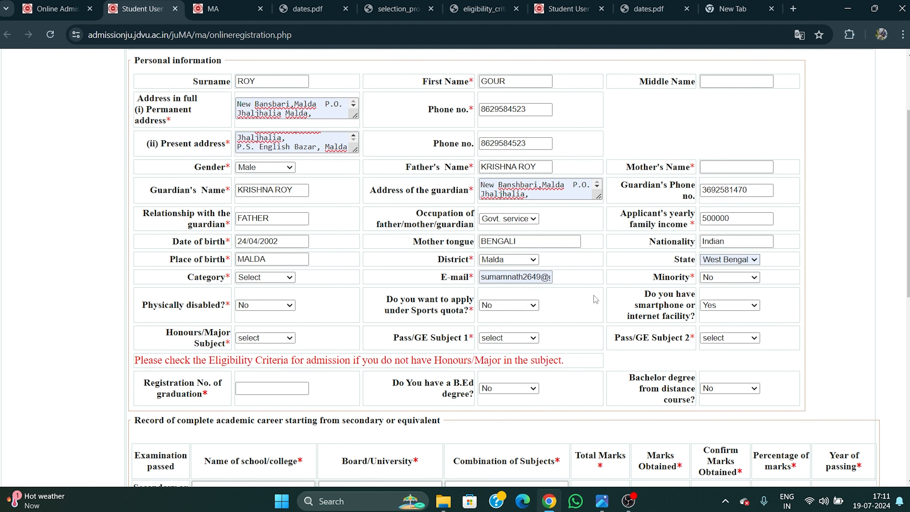
{"action": "triple_click", "coordinate": [483, 276]}
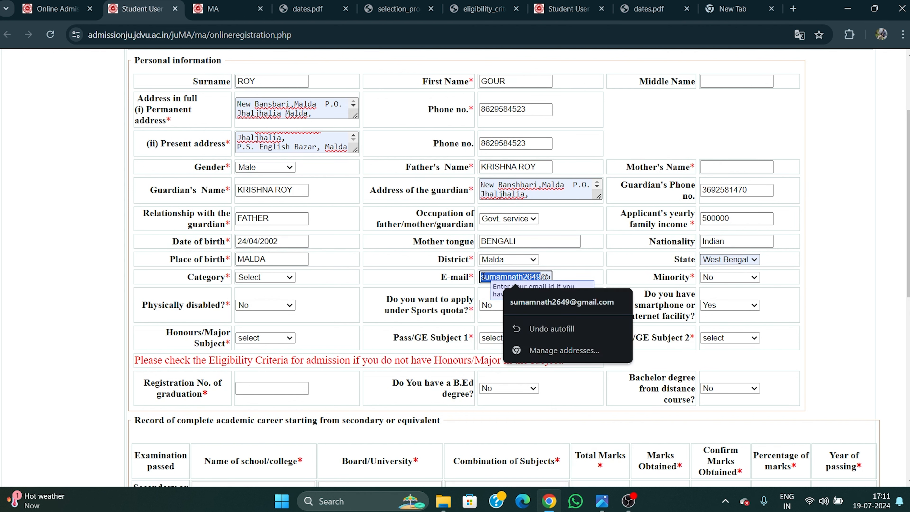
{"action": "key", "text": "BackSpace"}
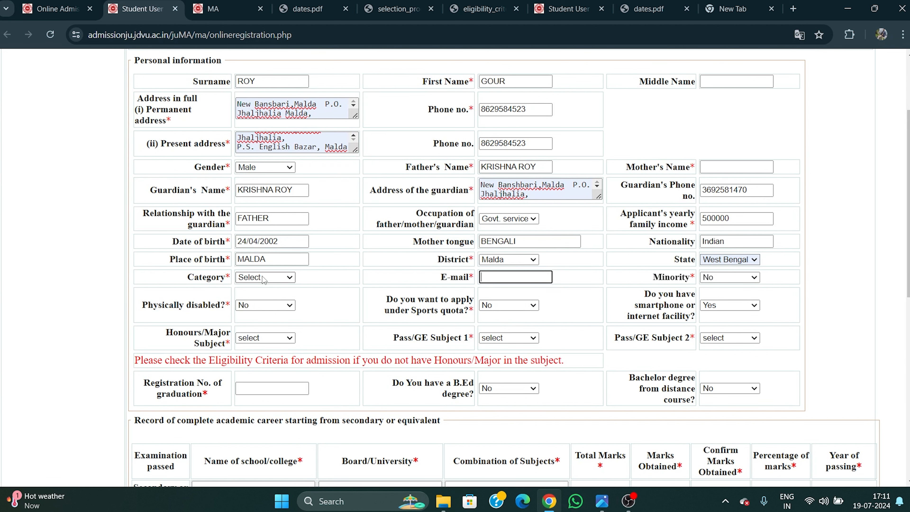
{"action": "left_click", "coordinate": [272, 277]}
{"action": "left_click", "coordinate": [261, 330]}
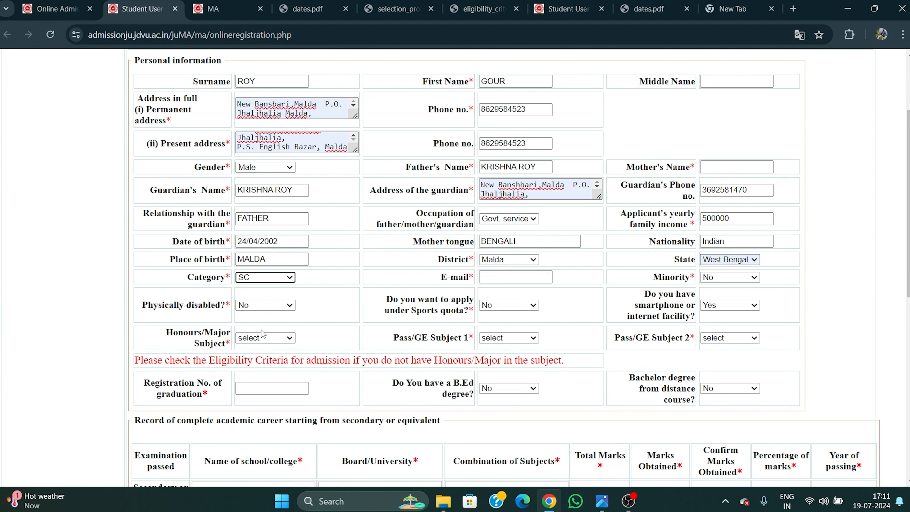
Enter the applicant's own e-mail address in the E-mail field.
{"action": "left_click", "coordinate": [513, 279]}
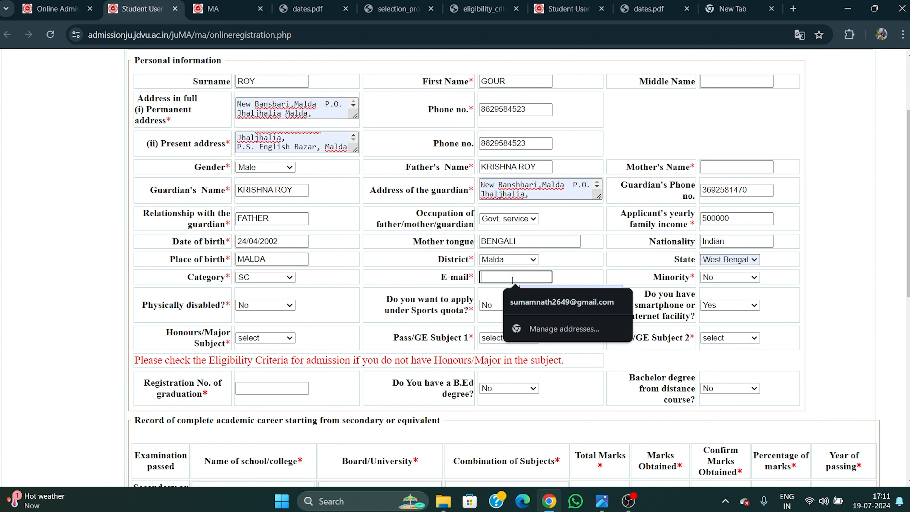
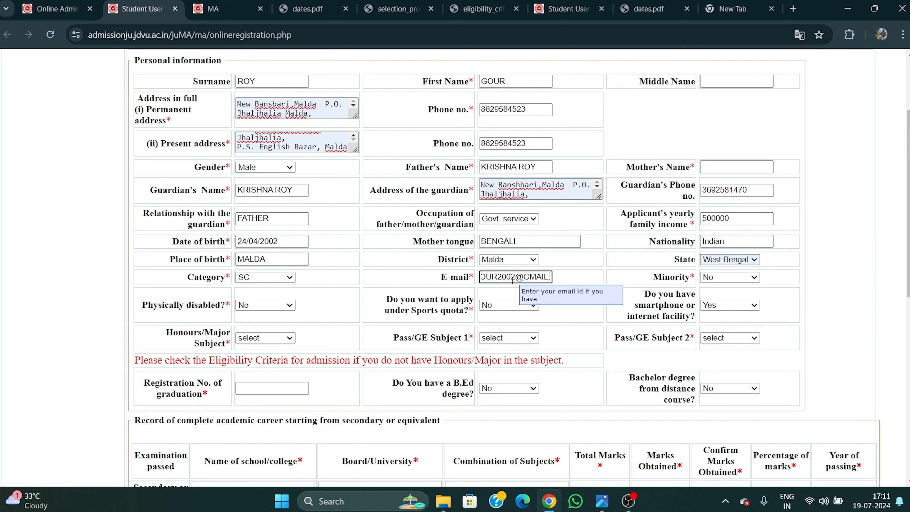
{"action": "left_click", "coordinate": [842, 280]}
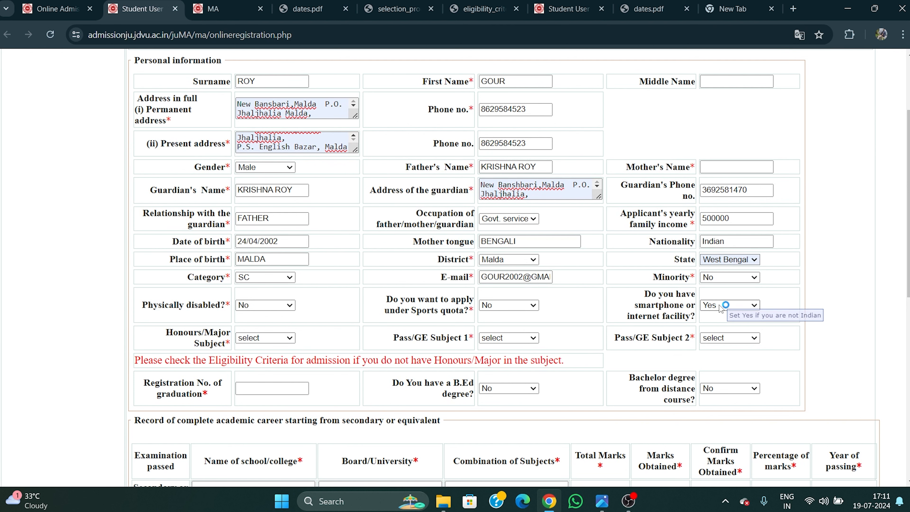
{"action": "scroll", "coordinate": [671, 298], "scroll_direction": "down", "scroll_amount": 3}
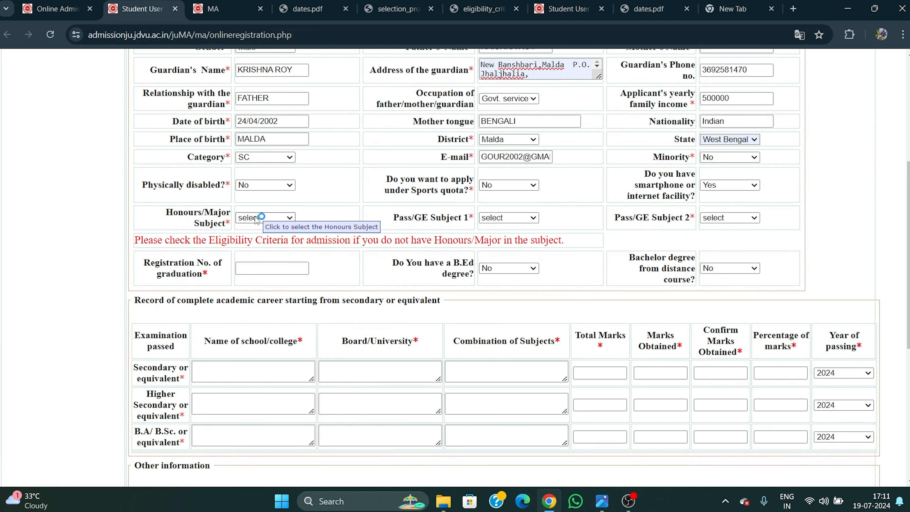
Choose Education as the honours subject, with Philosophy as pass subject 1 and History as pass subject 2.
{"action": "scroll", "coordinate": [424, 194], "scroll_direction": "up", "scroll_amount": 8}
{"action": "scroll", "coordinate": [406, 205], "scroll_direction": "down", "scroll_amount": 8}
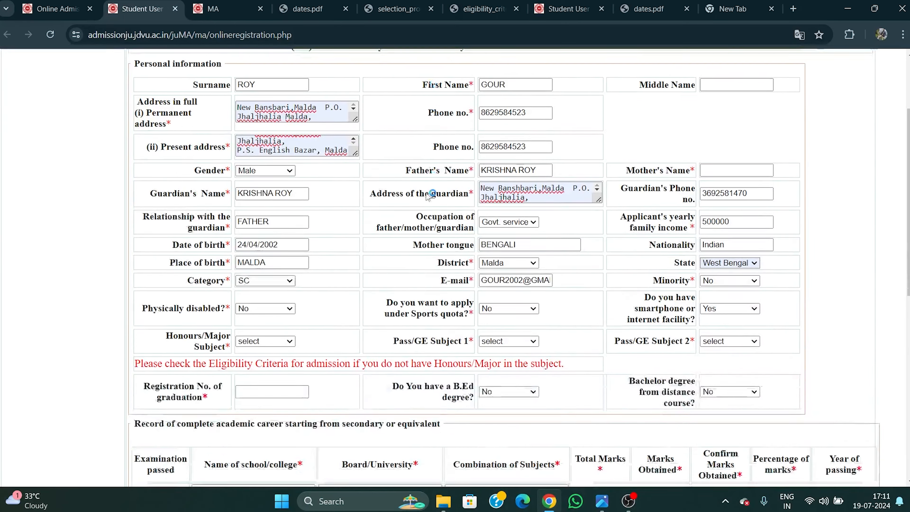
{"action": "left_click", "coordinate": [259, 218]}
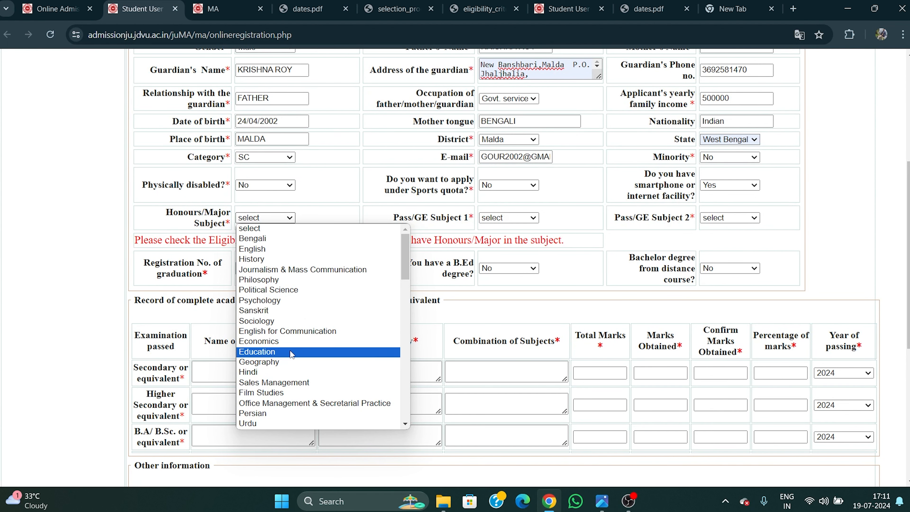
{"action": "left_click", "coordinate": [269, 353]}
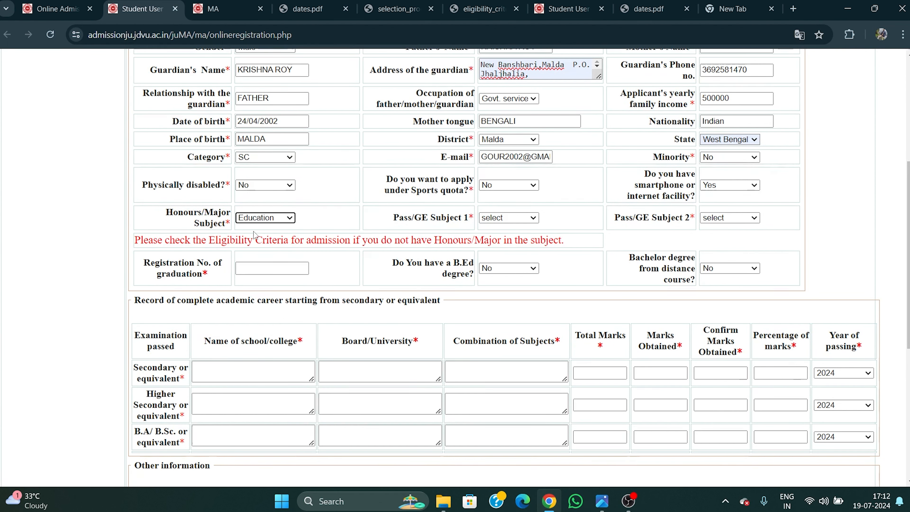
{"action": "left_click", "coordinate": [506, 218]}
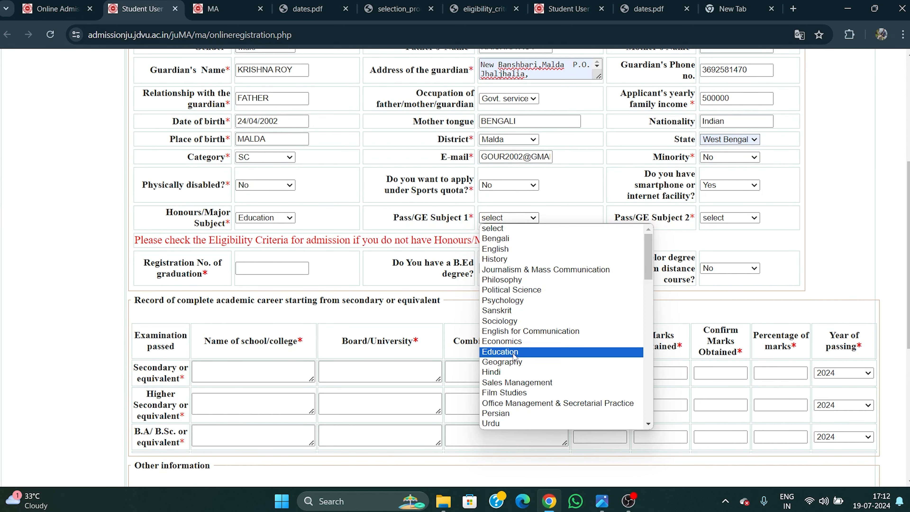
{"action": "left_click", "coordinate": [513, 280]}
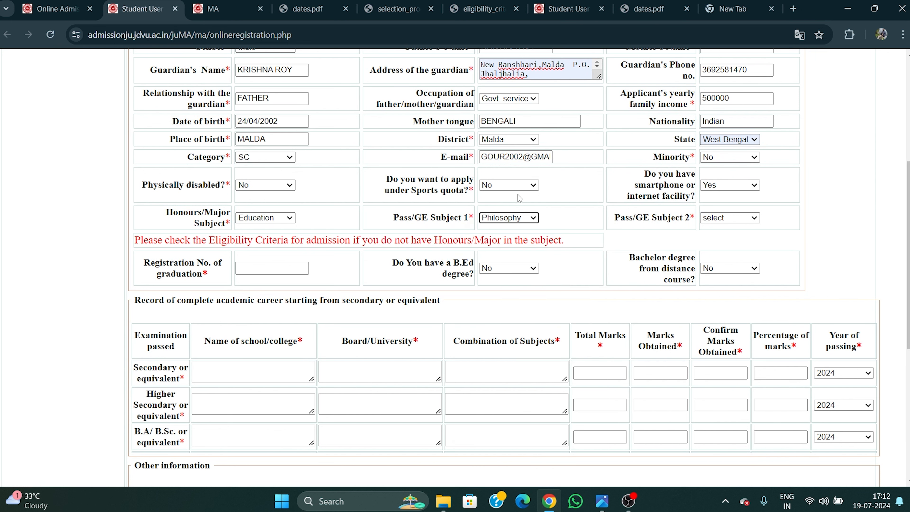
{"action": "left_click", "coordinate": [513, 219]}
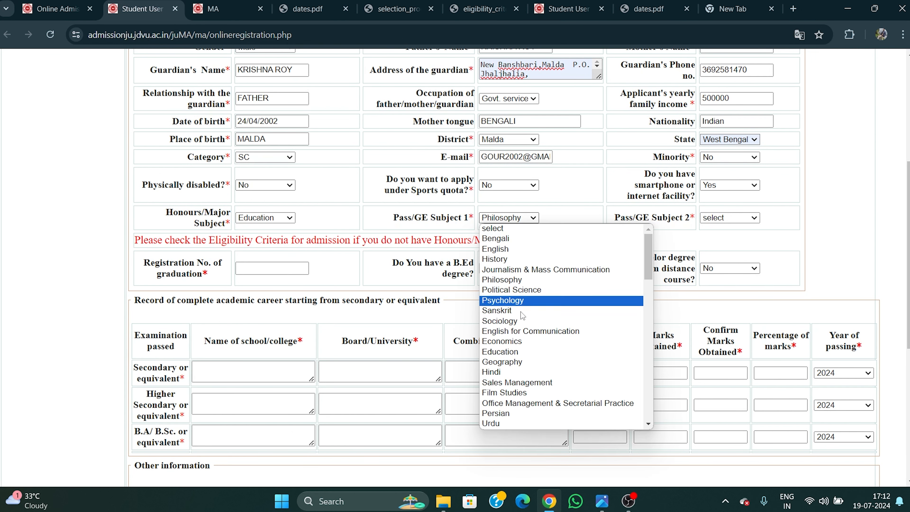
{"action": "left_click", "coordinate": [599, 280]}
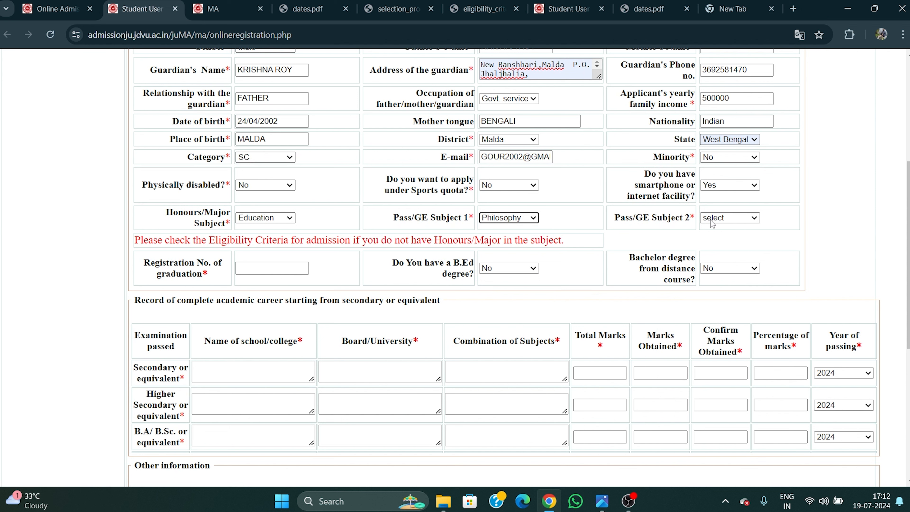
{"action": "left_click", "coordinate": [728, 218]}
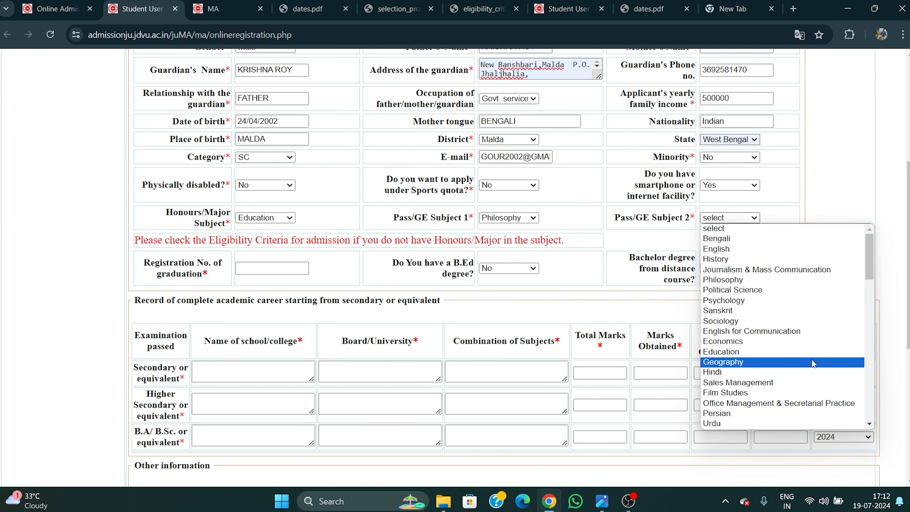
{"action": "left_click", "coordinate": [731, 259]}
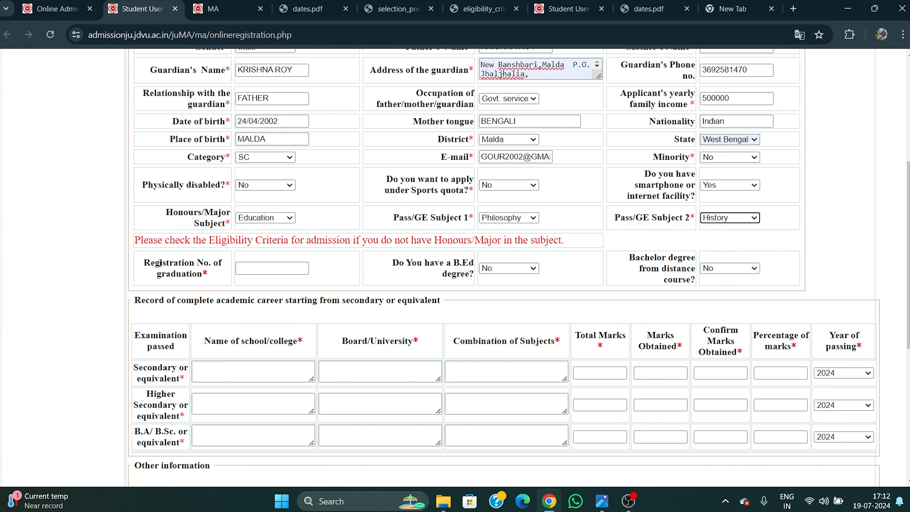
Enter the applicant's graduation registration number.
{"action": "left_click", "coordinate": [265, 268]}
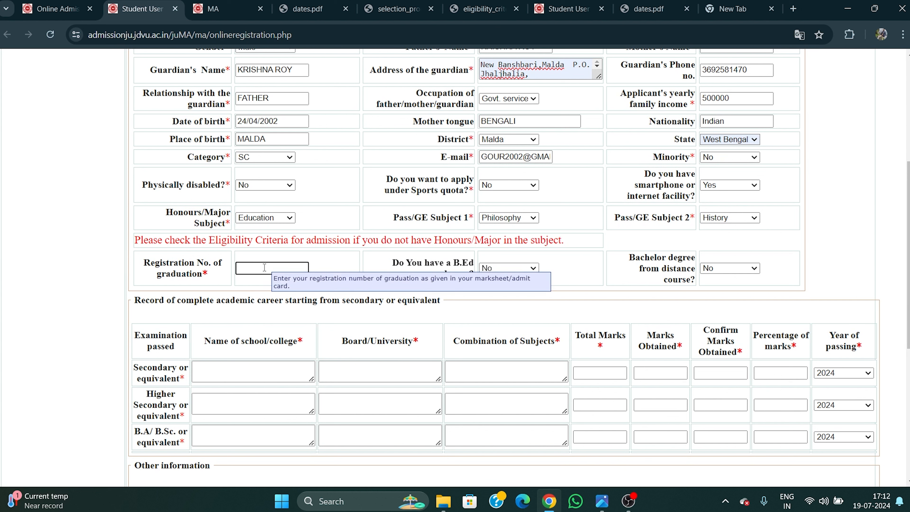
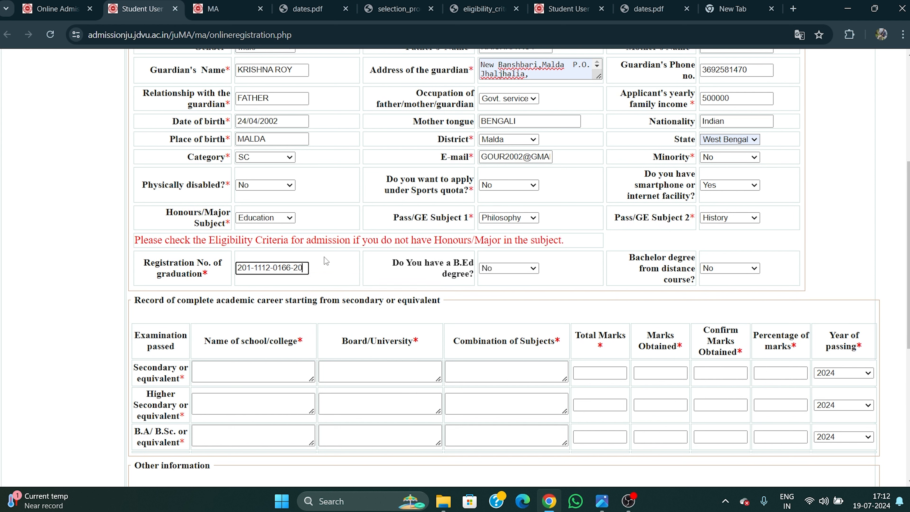
{"action": "left_click", "coordinate": [415, 307]}
Set the distance-course bachelor degree answer to No.
{"action": "left_click", "coordinate": [720, 268]}
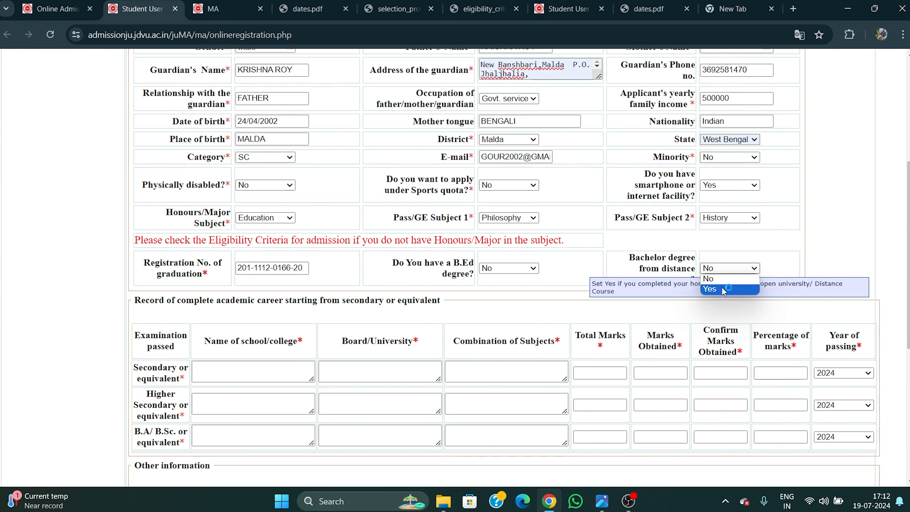
{"action": "left_click", "coordinate": [724, 289]}
{"action": "left_click", "coordinate": [723, 271]}
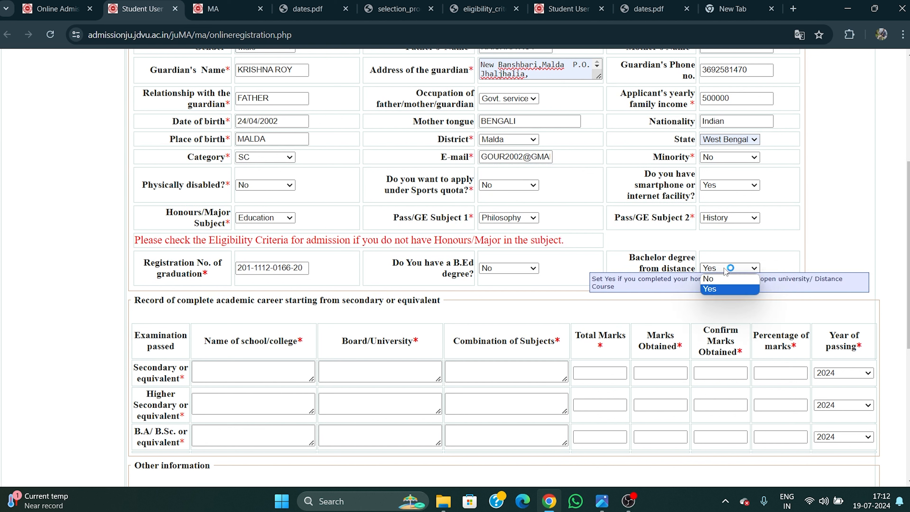
{"action": "left_click", "coordinate": [736, 280]}
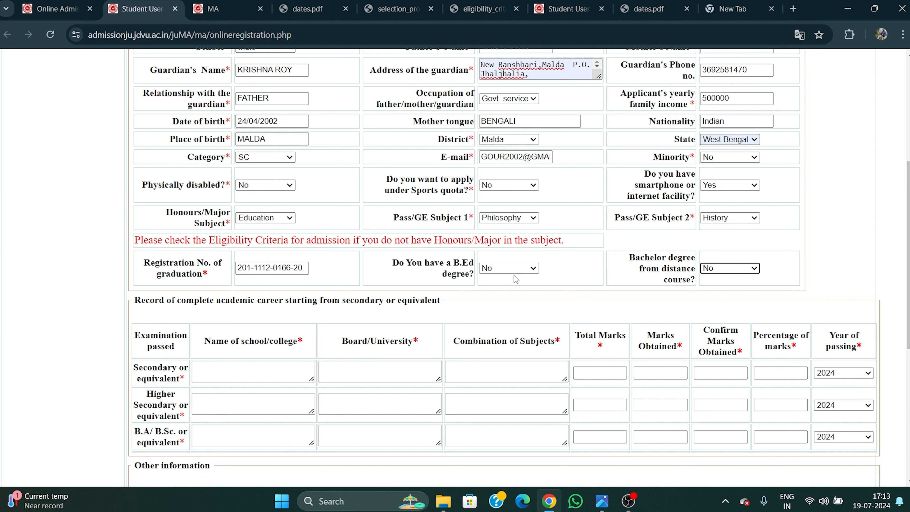
{"action": "left_click", "coordinate": [518, 268]}
{"action": "left_click", "coordinate": [505, 284]}
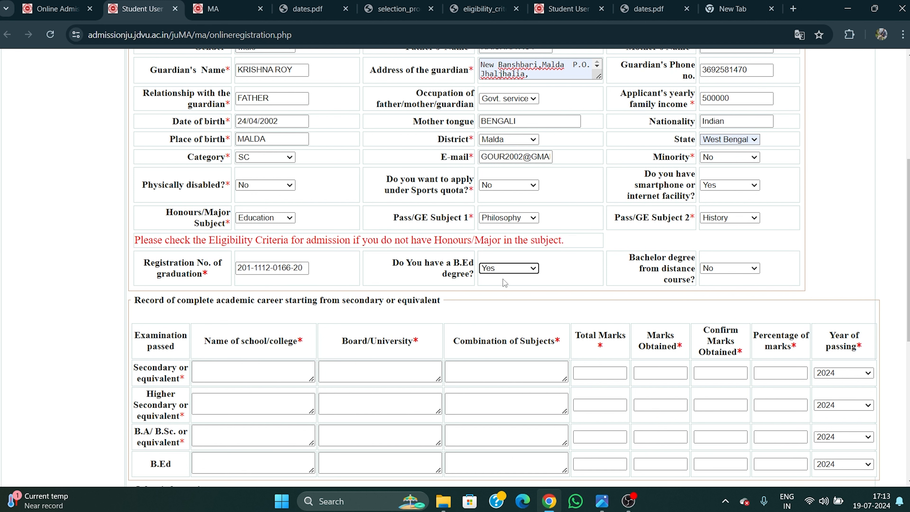
{"action": "scroll", "coordinate": [505, 283], "scroll_direction": "down", "scroll_amount": 3}
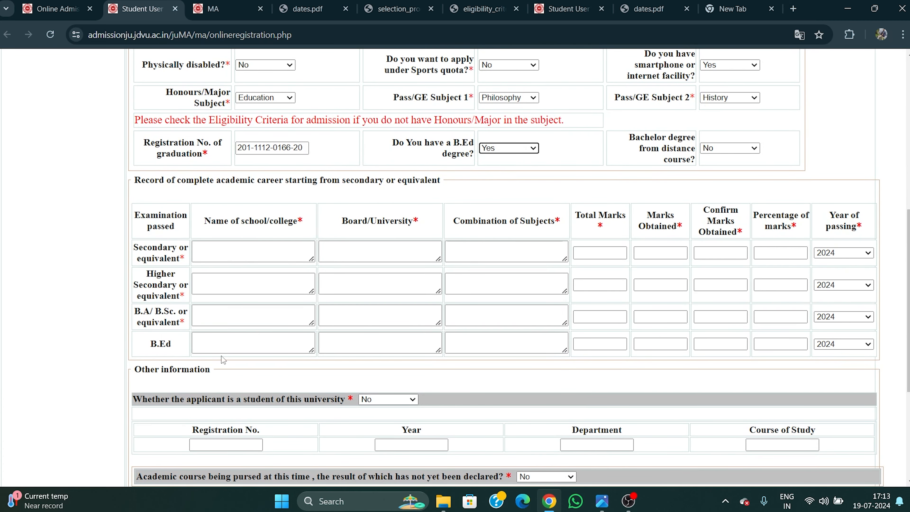
{"action": "left_click", "coordinate": [218, 342]}
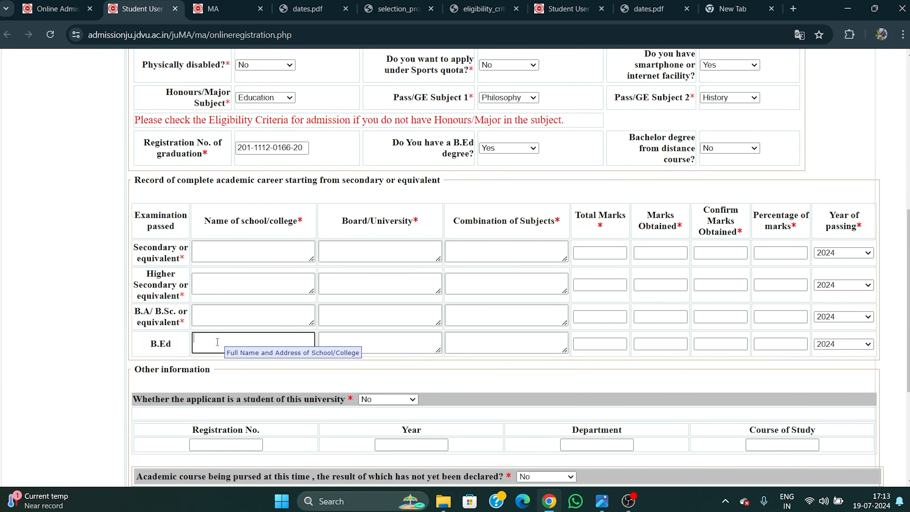
{"action": "left_click", "coordinate": [412, 343]}
{"action": "left_click", "coordinate": [525, 341]}
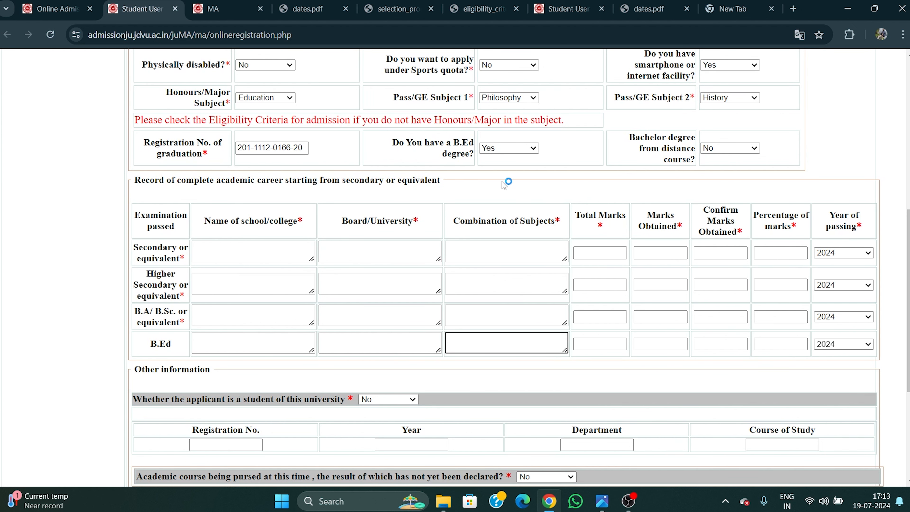
{"action": "left_click", "coordinate": [495, 150]}
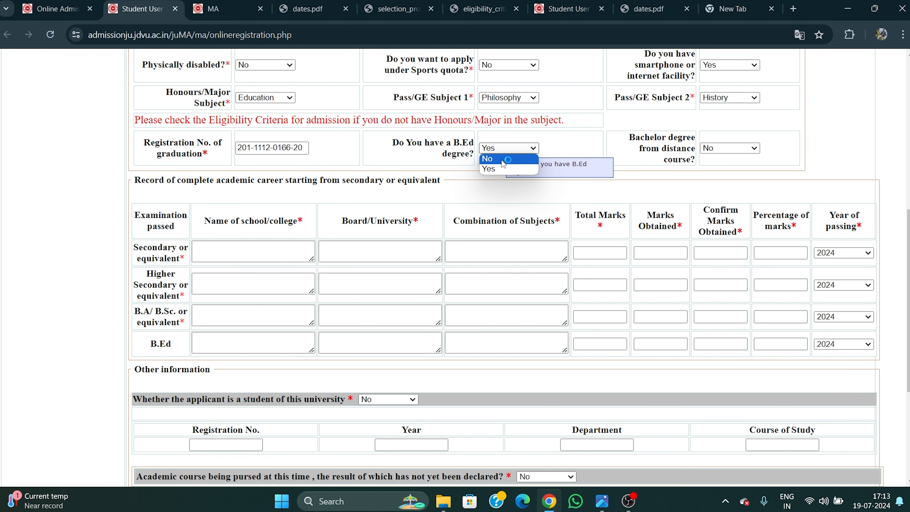
{"action": "left_click", "coordinate": [503, 159]}
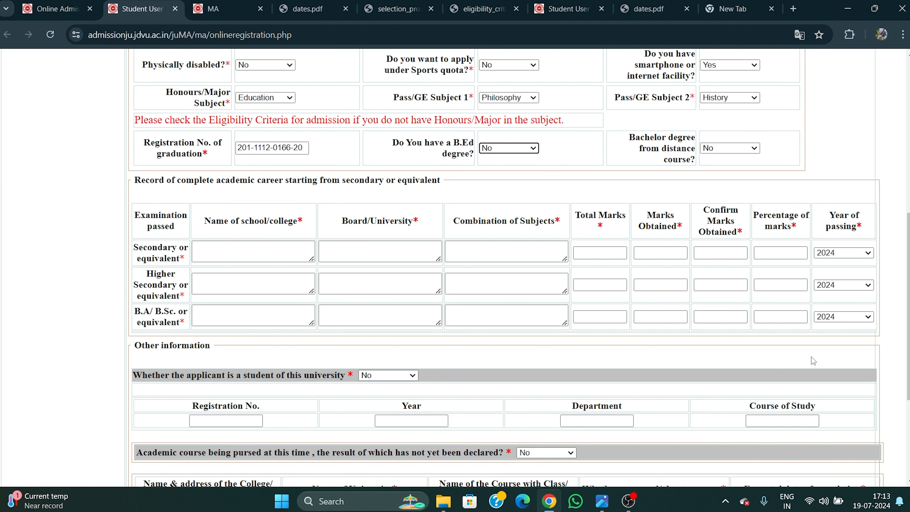
{"action": "scroll", "coordinate": [814, 360], "scroll_direction": "up", "scroll_amount": 3}
{"action": "scroll", "coordinate": [286, 296], "scroll_direction": "down", "scroll_amount": 2}
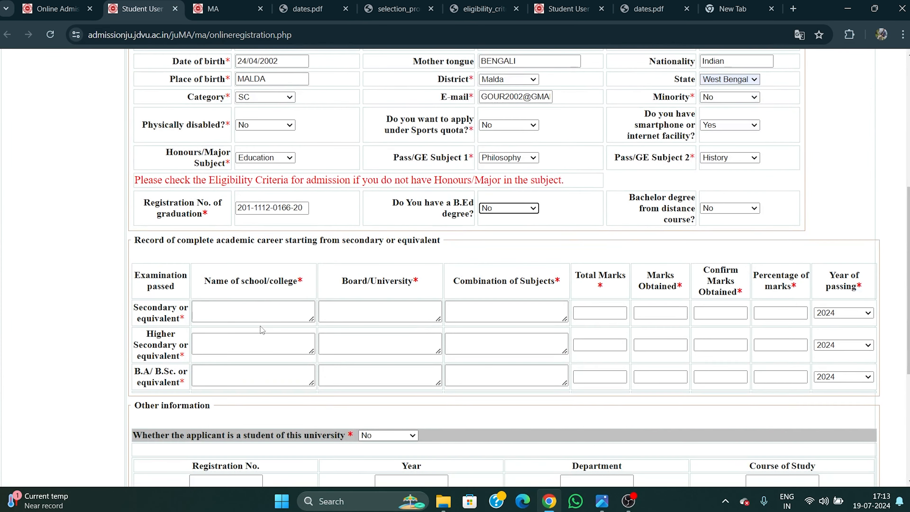
{"action": "scroll", "coordinate": [283, 287], "scroll_direction": "down", "scroll_amount": 1}
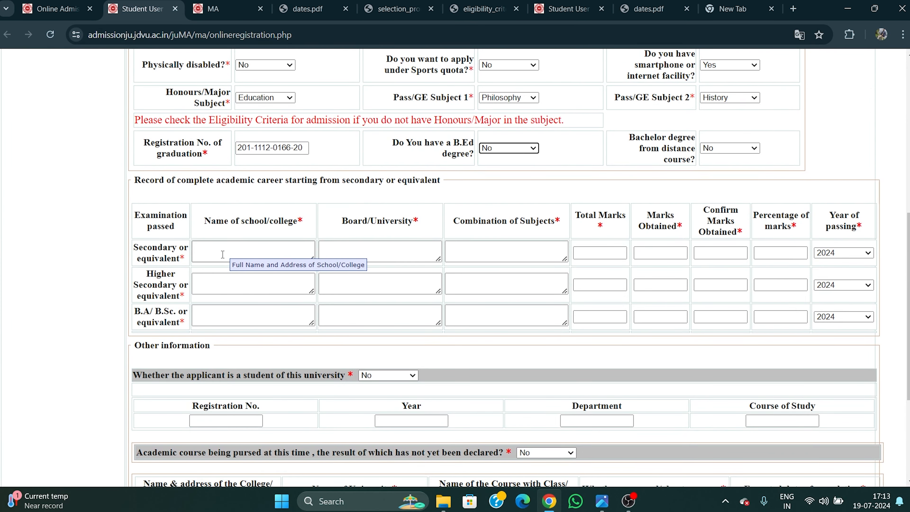
Fill the Secondary row with the school name, board W.B.B.S.E and subjects BEN, ENG, GEO, HIS, MATH, LIFE SCI, PHY SCIEN.
{"action": "left_click", "coordinate": [224, 252]}
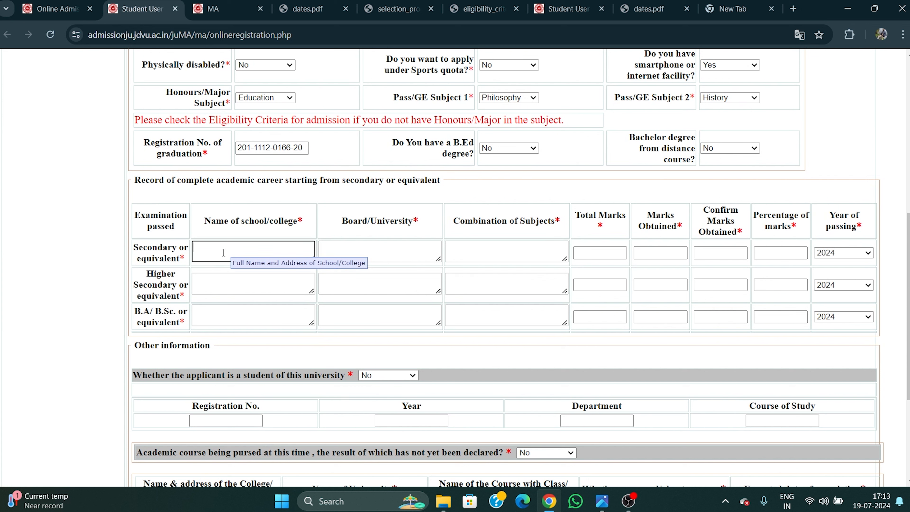
{"action": "type", "text": "MALDA BIBHUTI BHUSAN HIGH "}
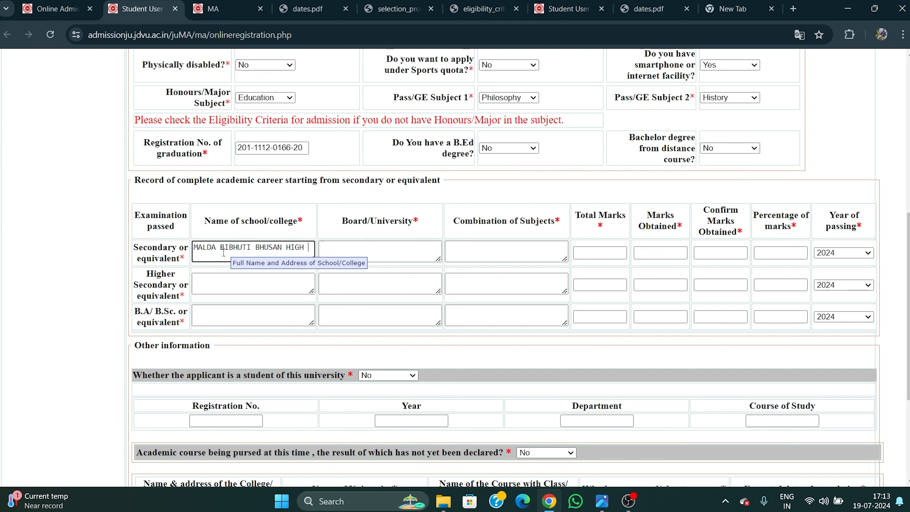
{"action": "type", "text": "SCHOOL"}
{"action": "left_click", "coordinate": [368, 247]}
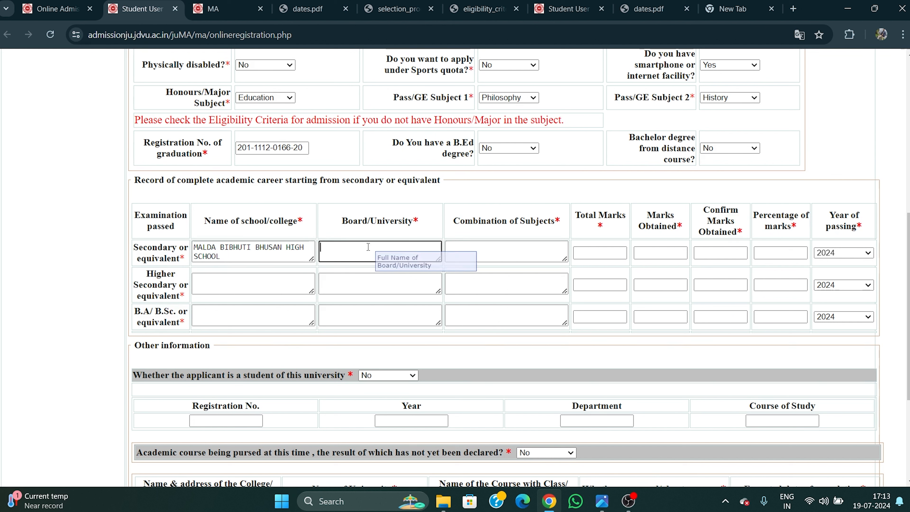
{"action": "type", "text": "W.B.B.S.E"}
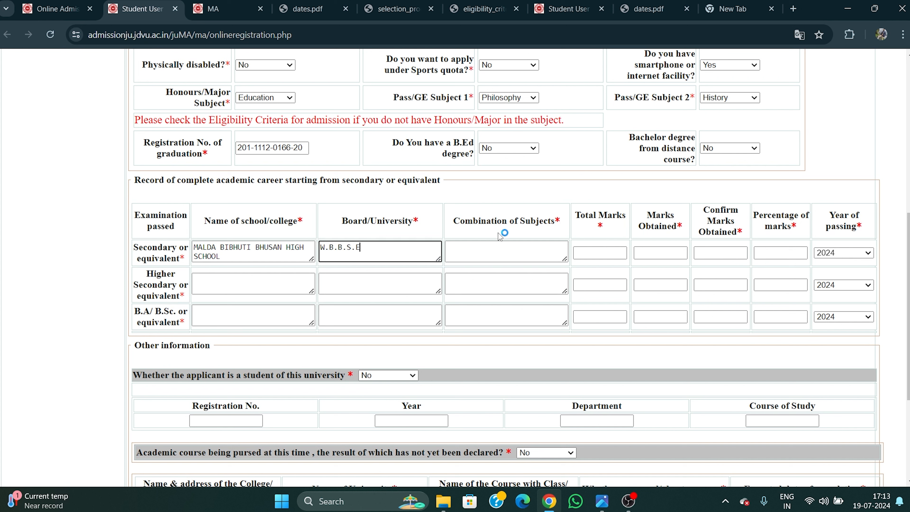
{"action": "left_click", "coordinate": [482, 246]}
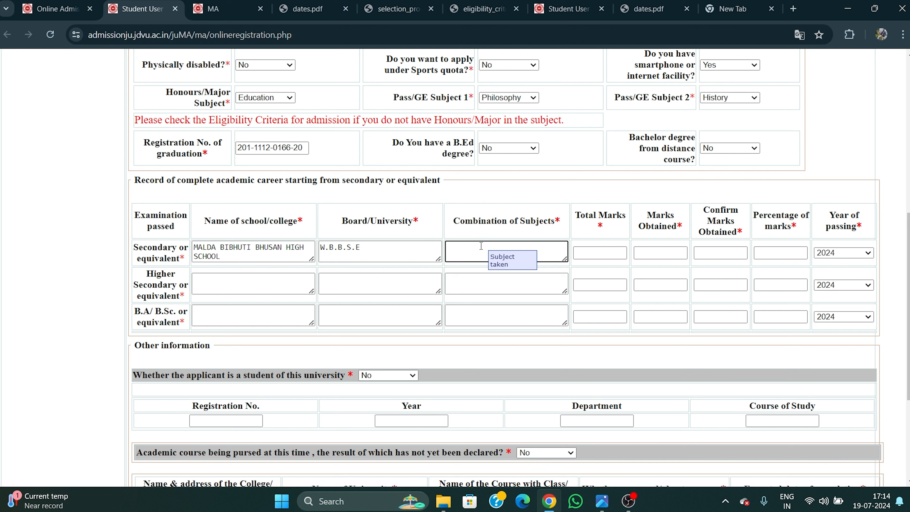
{"action": "type", "text": "EN, ENG, GEO, HIS, MATHH, LIFE SCI,"}
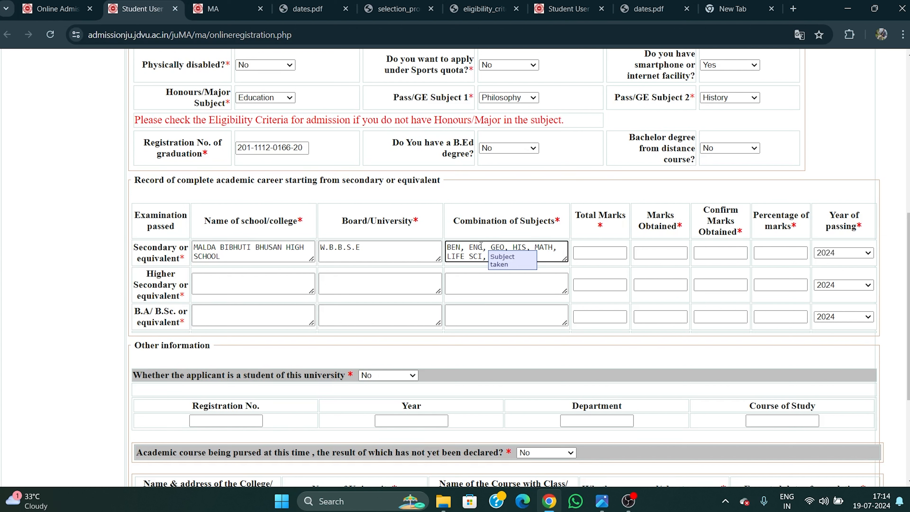
{"action": "type", "text": "PHY SCIEN."}
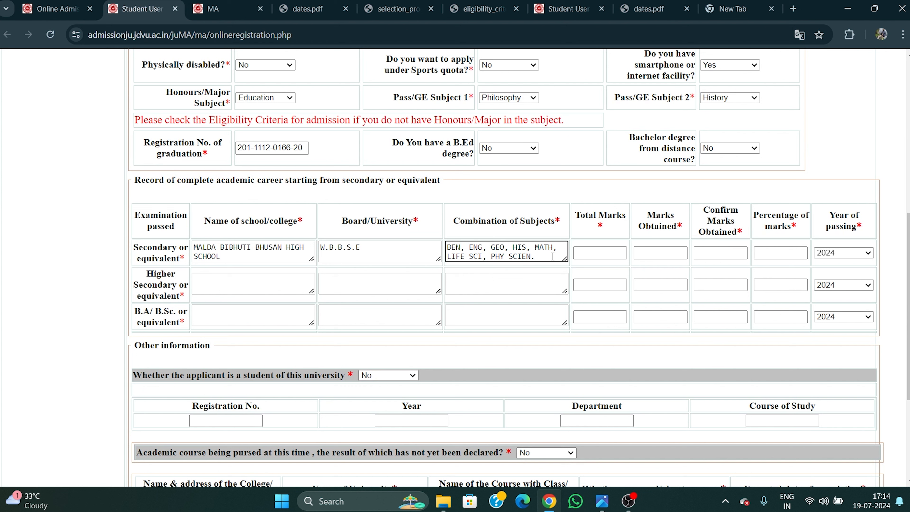
{"action": "left_click", "coordinate": [615, 251]}
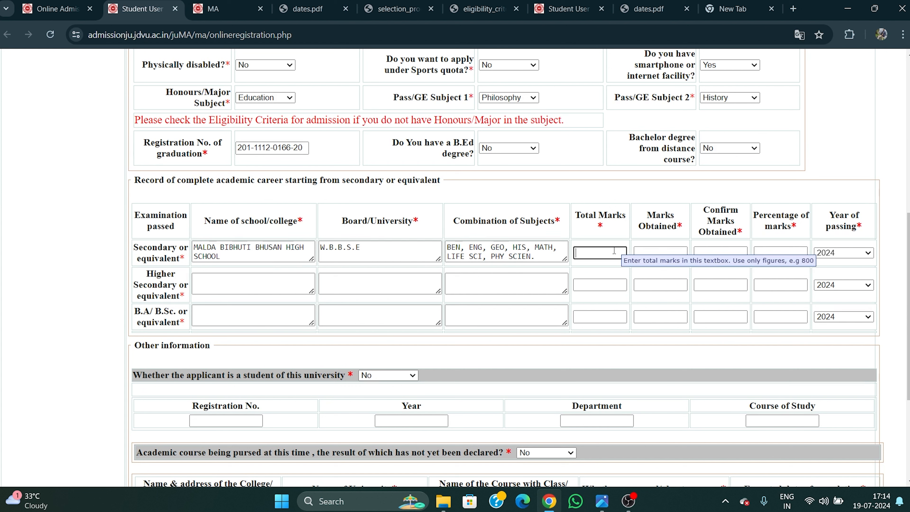
Enter Secondary total marks 700 and marks obtained 500, confirmed as 500.
{"action": "type", "text": "700"}
{"action": "left_click", "coordinate": [679, 256]}
{"action": "type", "text": "500"}
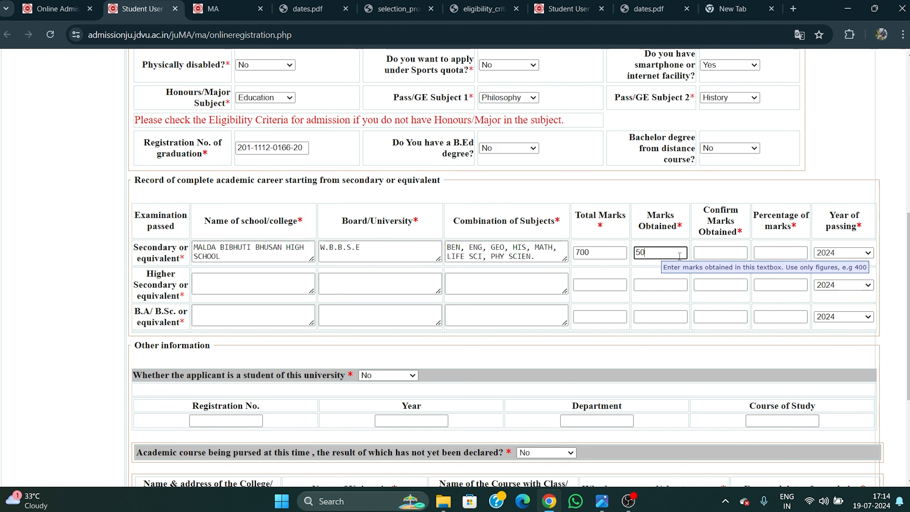
{"action": "left_click", "coordinate": [709, 261]}
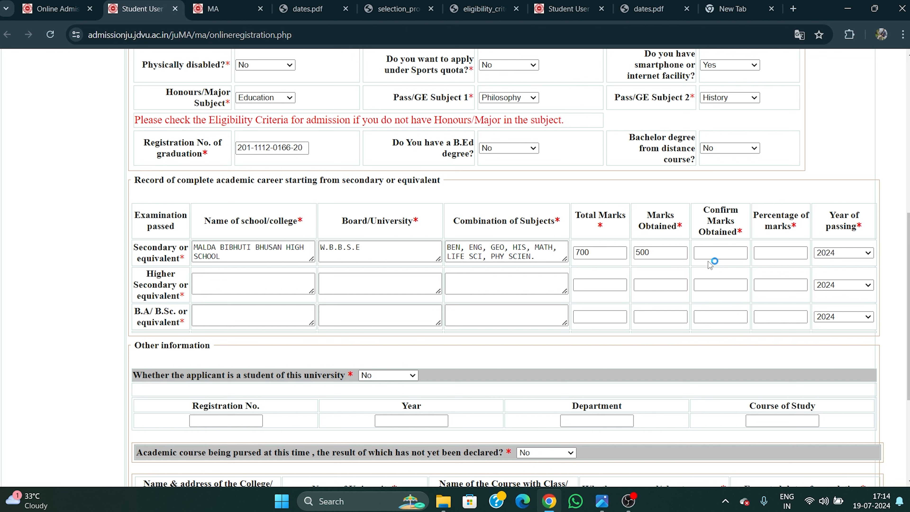
{"action": "left_click", "coordinate": [712, 257]}
{"action": "type", "text": "500"}
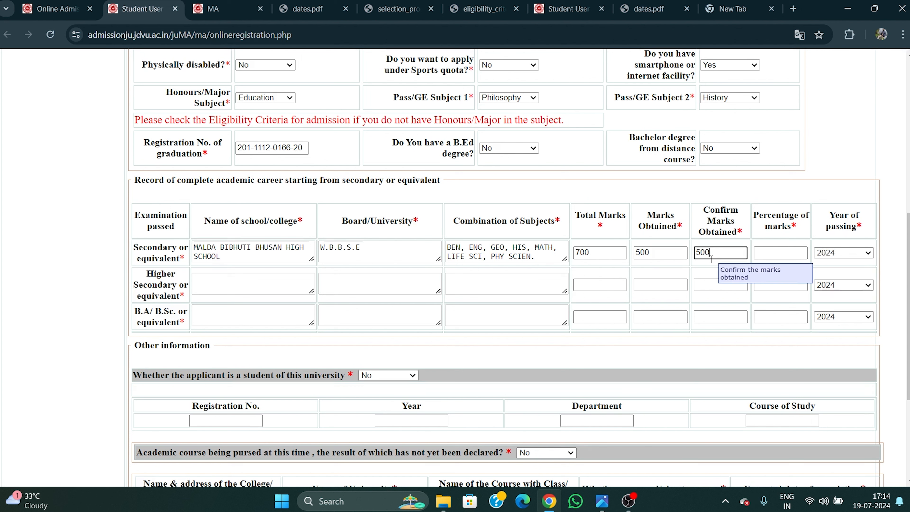
Set the Secondary percentage to 71.42 and the year of passing to 2017.
{"action": "left_click", "coordinate": [778, 255]}
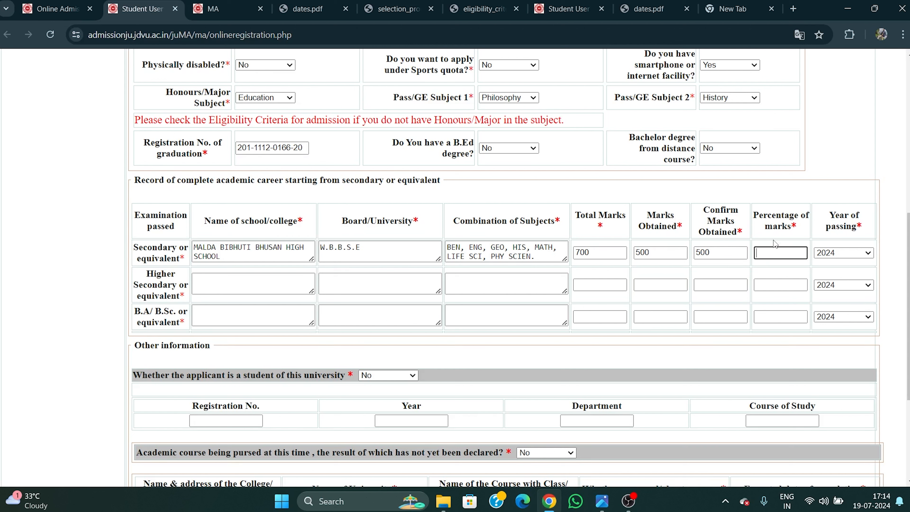
{"action": "type", "text": "71.42"}
{"action": "left_click", "coordinate": [847, 252]}
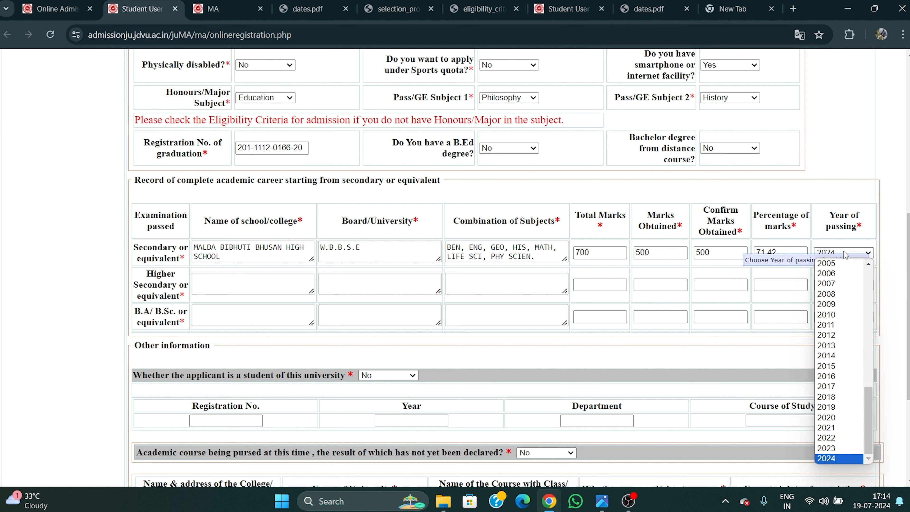
{"action": "left_click", "coordinate": [849, 386]}
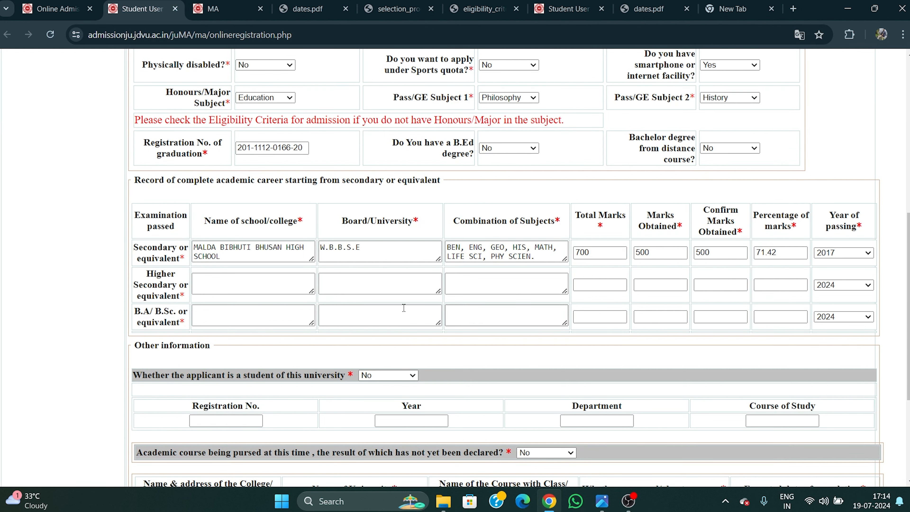
{"action": "left_click", "coordinate": [255, 283]}
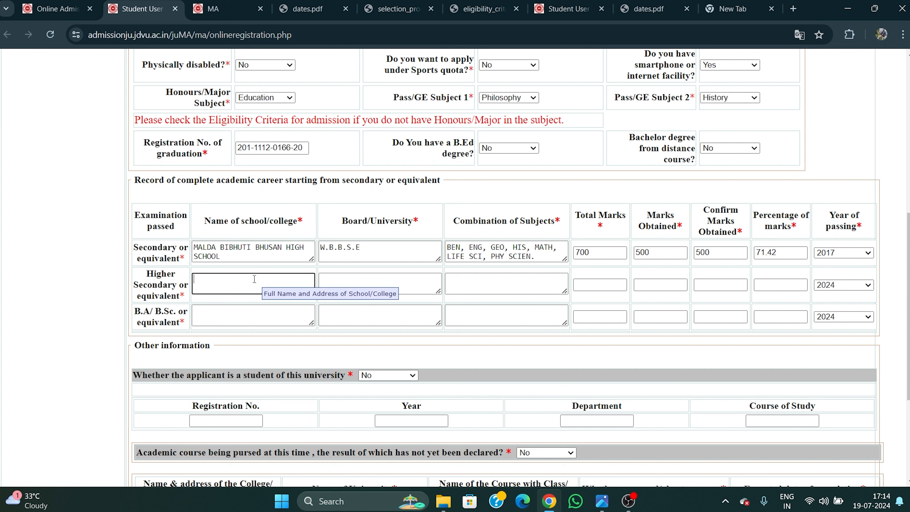
Copy the Secondary school name into the Higher Secondary row and set board W.B.C.H.S.E.
{"action": "left_click_drag", "start_coordinate": [194, 247], "coordinate": [225, 256]}
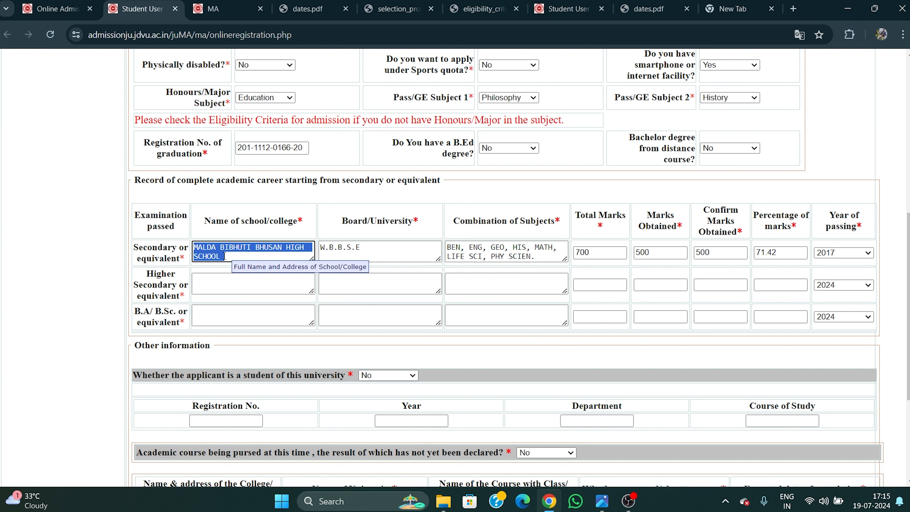
{"action": "key", "text": "ctrl+c"}
{"action": "left_click", "coordinate": [234, 283]}
{"action": "key", "text": "ctrl+v"}
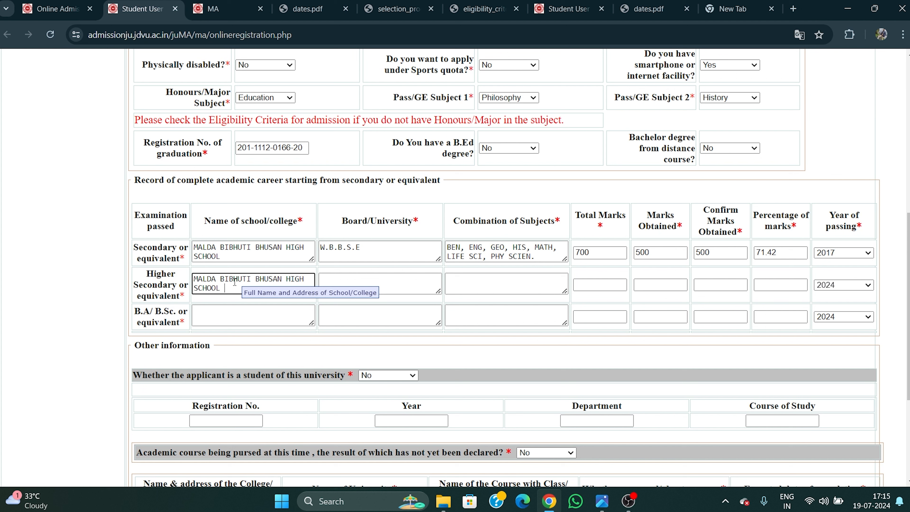
{"action": "left_click", "coordinate": [336, 275]}
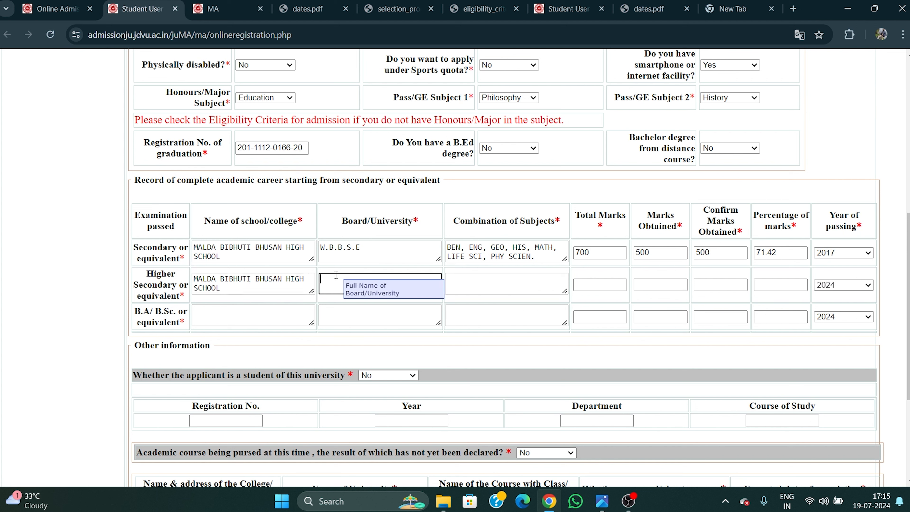
{"action": "type", "text": "W.B.C.H.S.E."}
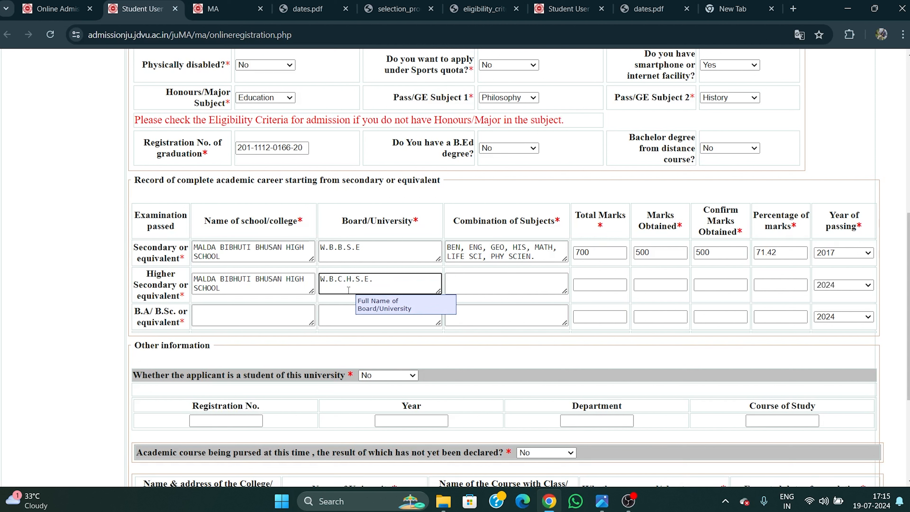
Reuse the Secondary subjects BEN, ENG, GEO, HIS as the Higher Secondary subject combination.
{"action": "left_click", "coordinate": [460, 283]}
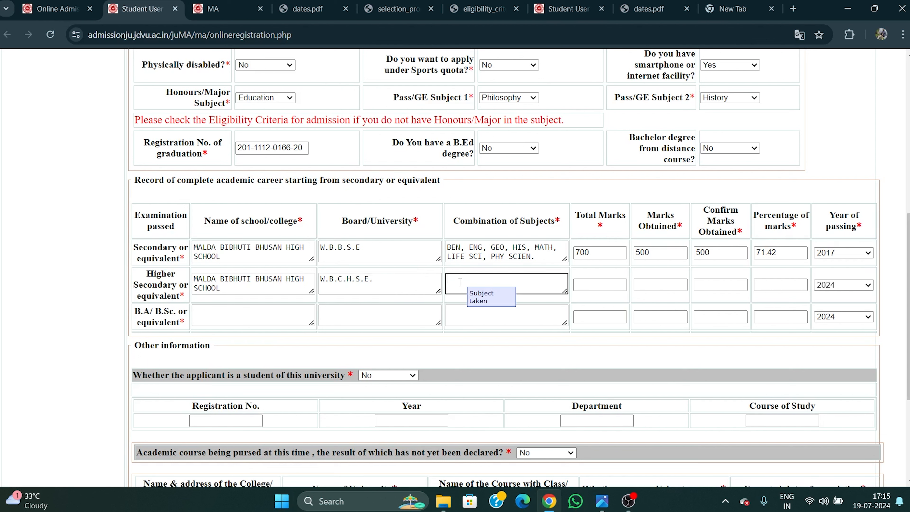
{"action": "left_click_drag", "start_coordinate": [447, 247], "coordinate": [528, 248]}
{"action": "key", "text": "ctrl+c"}
{"action": "left_click", "coordinate": [510, 282]}
{"action": "key", "text": "ctrl+v"}
{"action": "type", "text": ","}
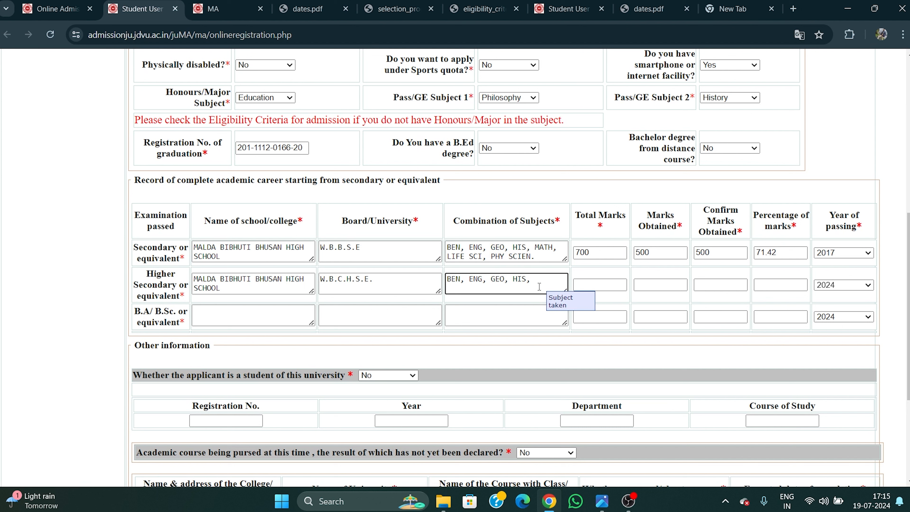
{"action": "left_click", "coordinate": [600, 285]}
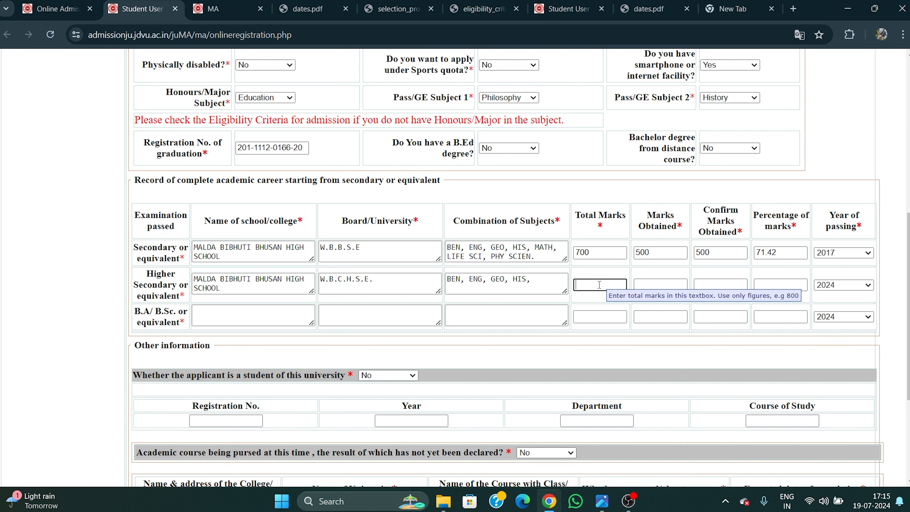
Enter Higher Secondary marks 360 of 400, confirmed 360, 90 percent, passing year 2019.
{"action": "type", "text": "400"}
{"action": "left_click", "coordinate": [643, 286]}
{"action": "type", "text": "360"}
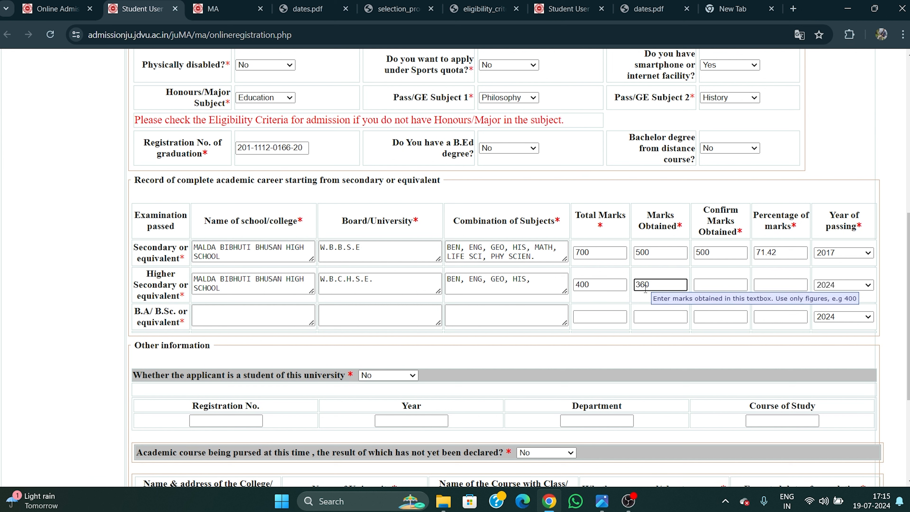
{"action": "left_click", "coordinate": [711, 287]}
{"action": "type", "text": "360"}
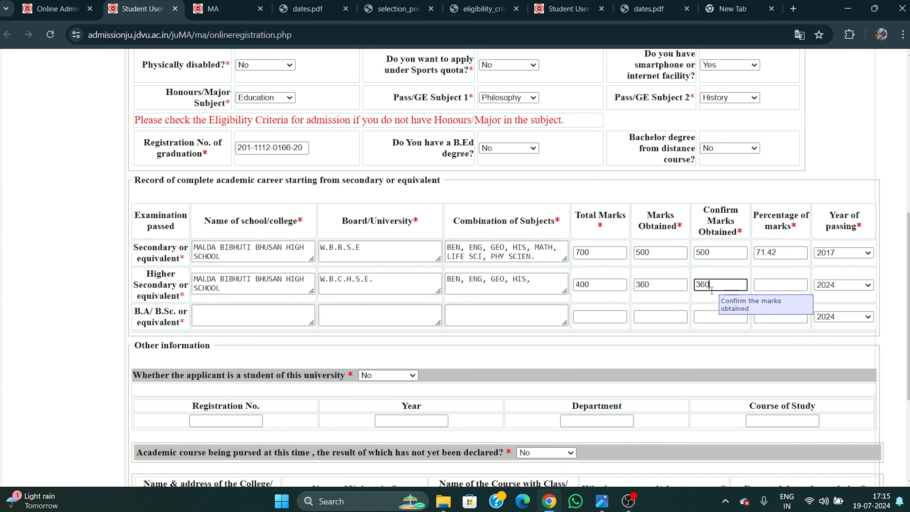
{"action": "left_click", "coordinate": [760, 287]}
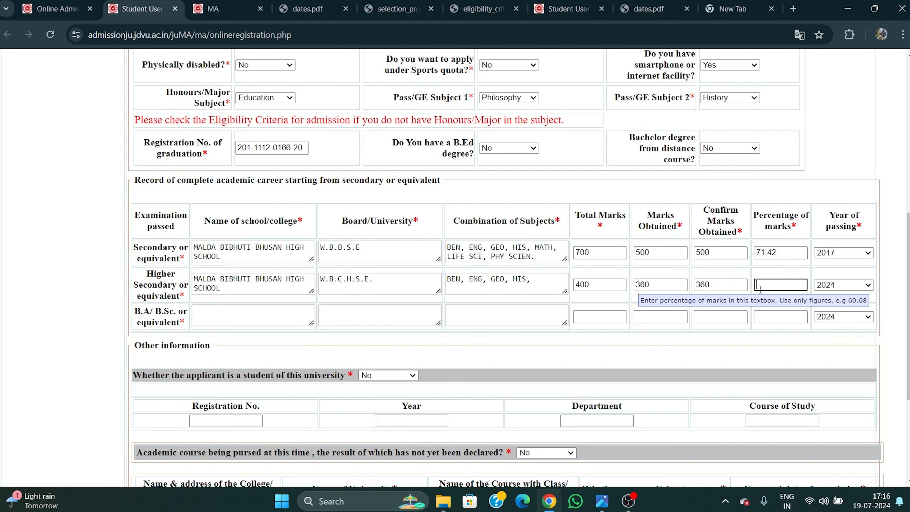
{"action": "type", "text": "90"}
{"action": "left_click", "coordinate": [839, 285]}
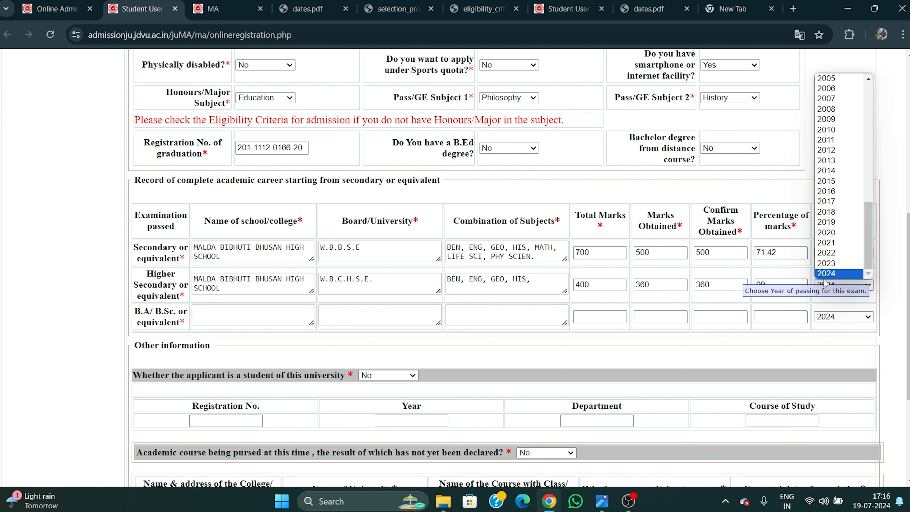
{"action": "left_click", "coordinate": [826, 223]}
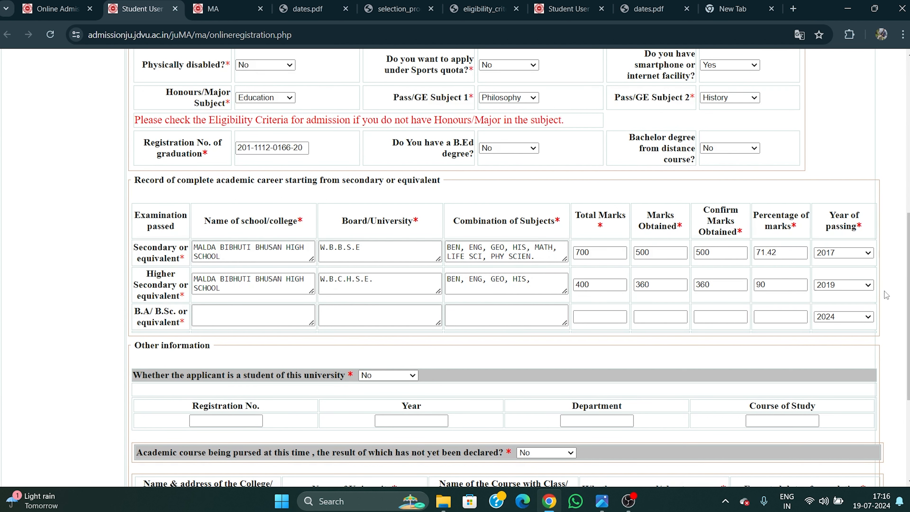
{"action": "left_click", "coordinate": [220, 314]}
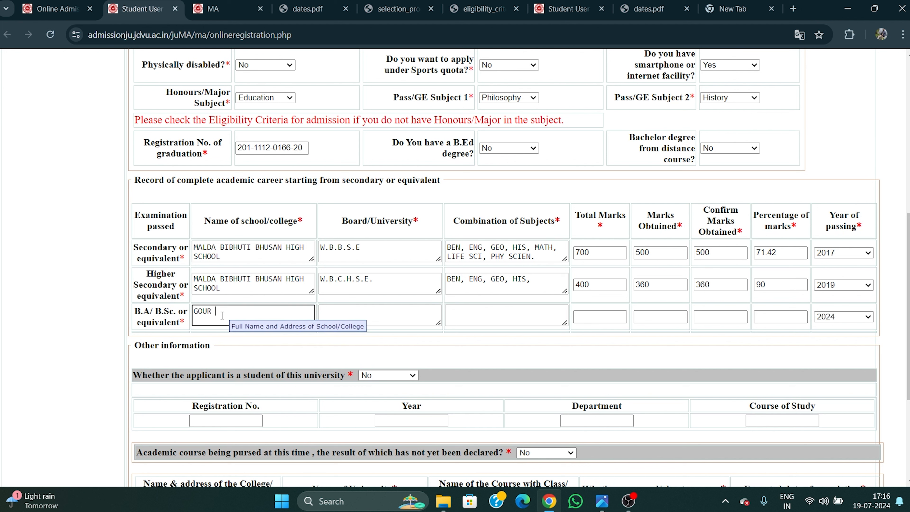
Enter the B.A. college name and GOUR BANGA UNIVERSITY as its board/university.
{"action": "type", "text": "GOUR BANGA UNIVERSITY"}
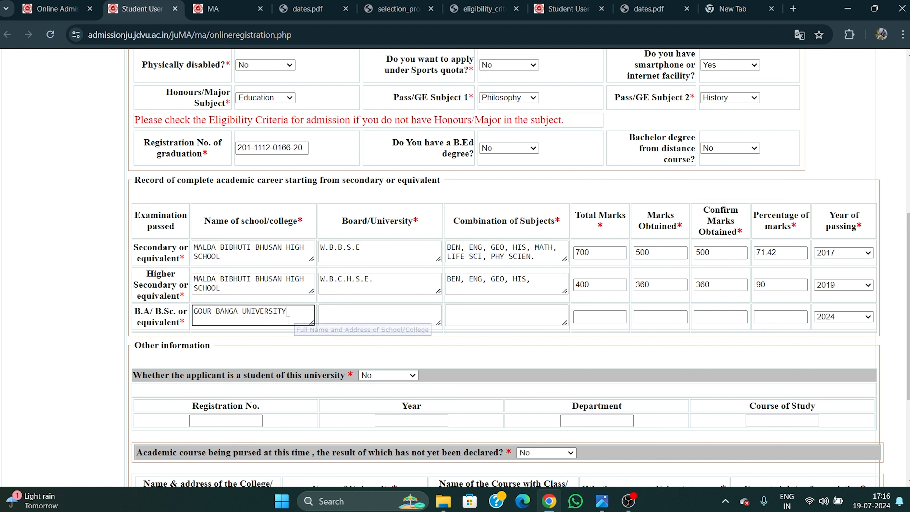
{"action": "left_click", "coordinate": [350, 315]}
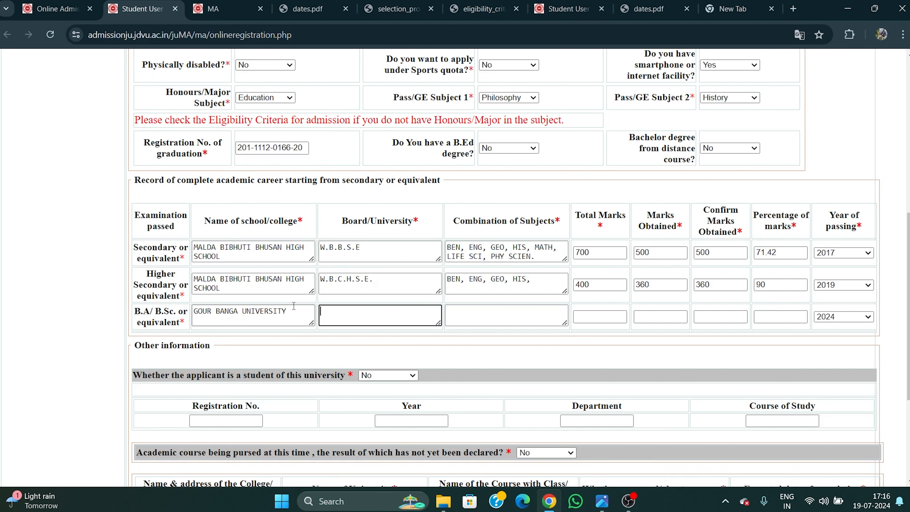
{"action": "left_click_drag", "start_coordinate": [293, 311], "coordinate": [194, 311]}
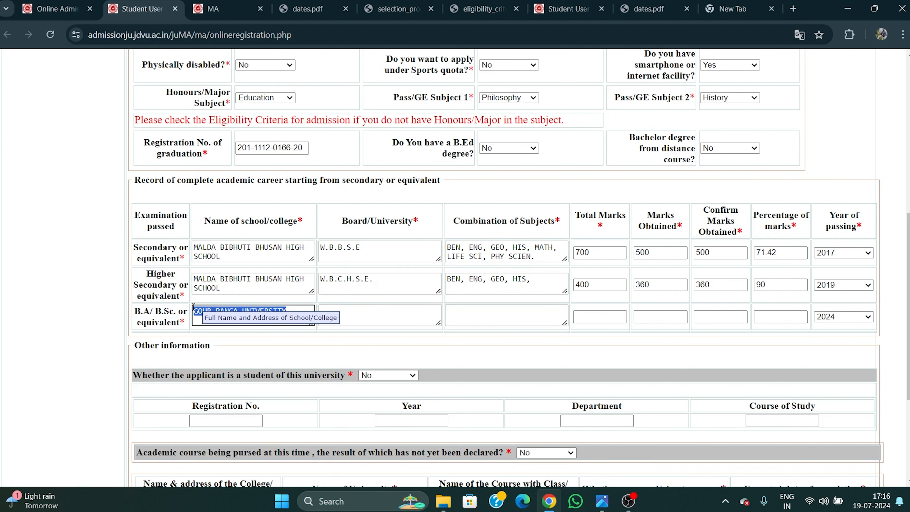
{"action": "key", "text": "ctrl+x"}
{"action": "left_click", "coordinate": [323, 316]}
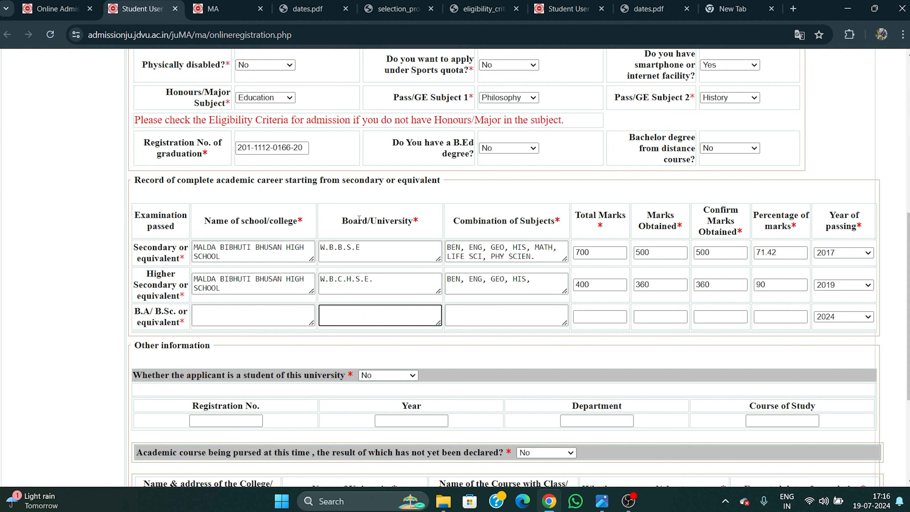
{"action": "key", "text": "ctrl+v"}
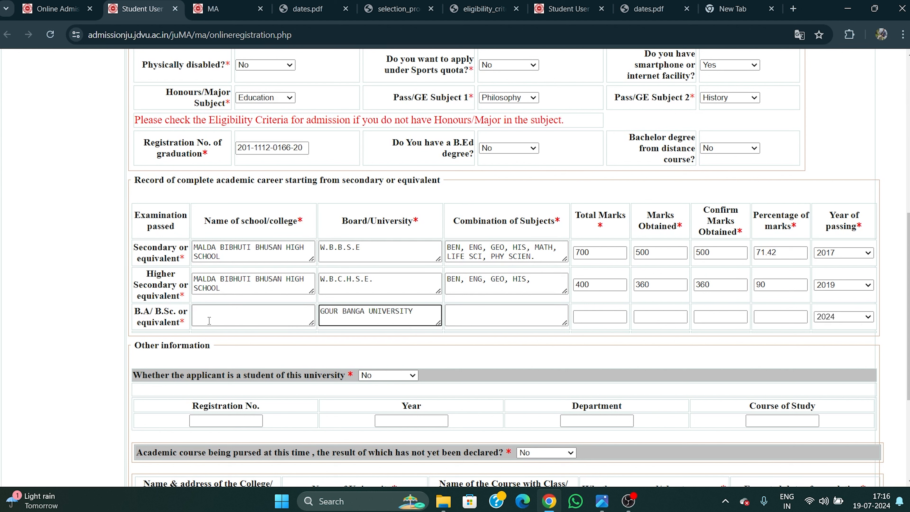
{"action": "left_click", "coordinate": [213, 312]}
{"action": "type", "text": "GOUR COLLEGE"}
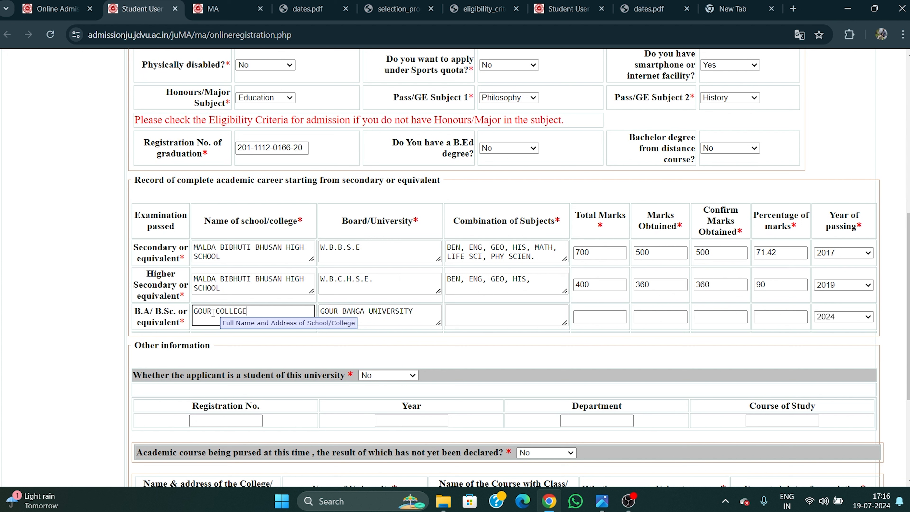
{"action": "left_click", "coordinate": [287, 341]}
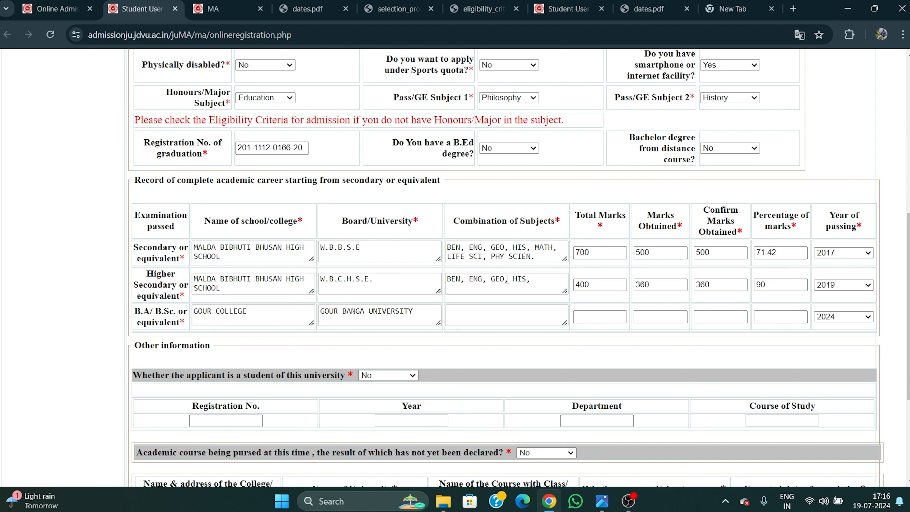
Enter EDUCATION HONOURS, PHILOSOPHY, HISTORY as the B.A. subject combination.
{"action": "left_click", "coordinate": [493, 318]}
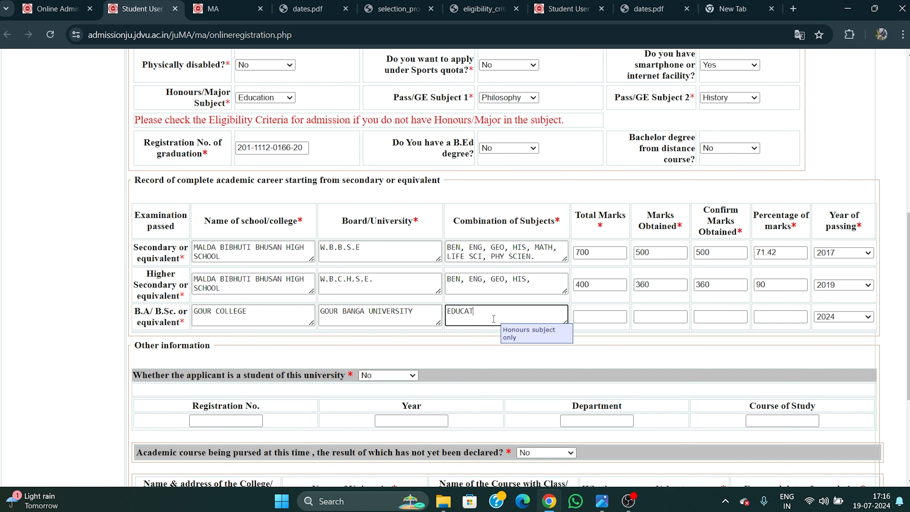
{"action": "type", "text": "EDUCATION HONOURS,"}
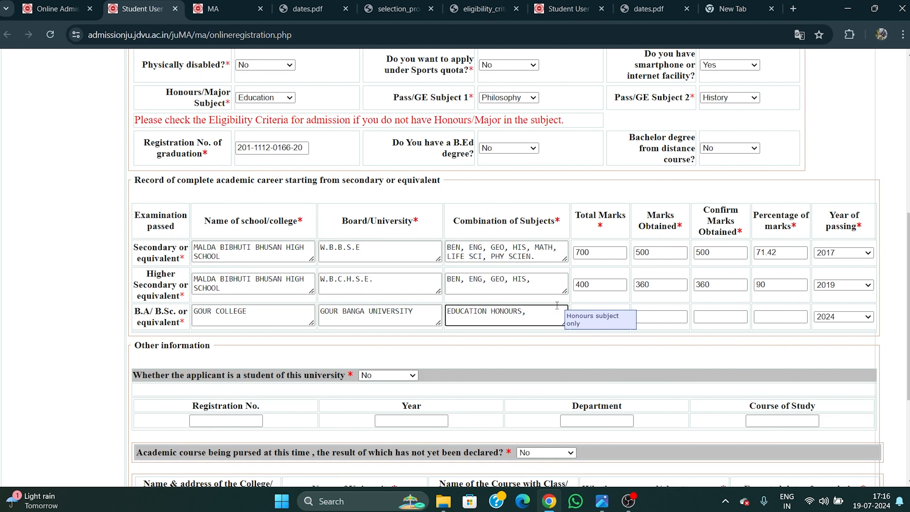
{"action": "type", "text": "PHILOSOPHY, HISTO"}
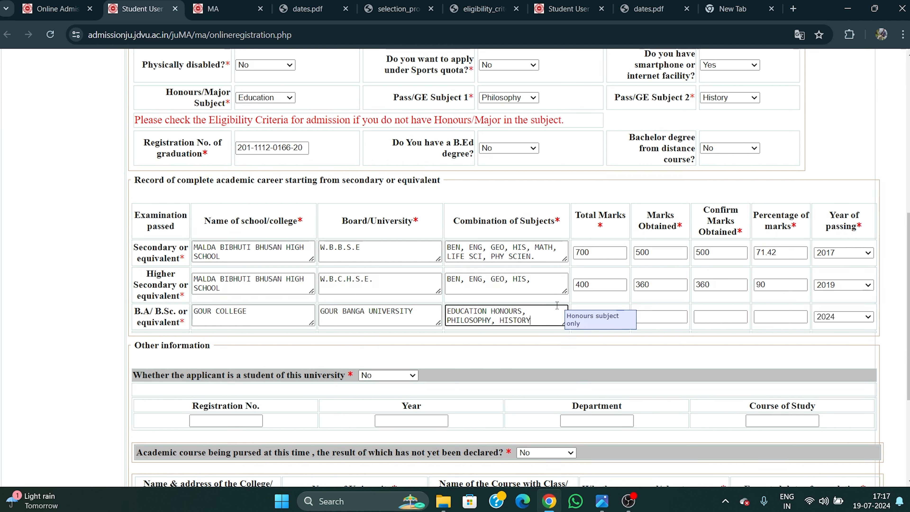
{"action": "type", "text": "RY"}
{"action": "left_click", "coordinate": [610, 358]}
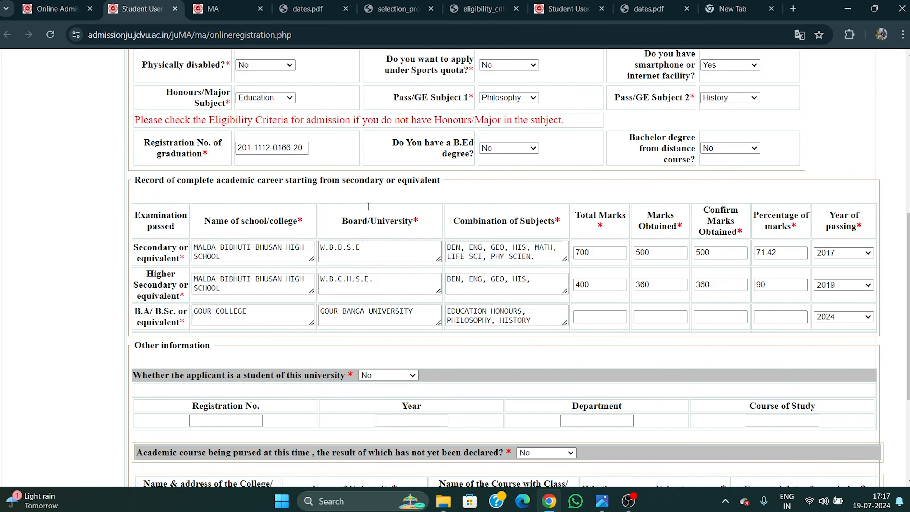
{"action": "left_click", "coordinate": [233, 4]}
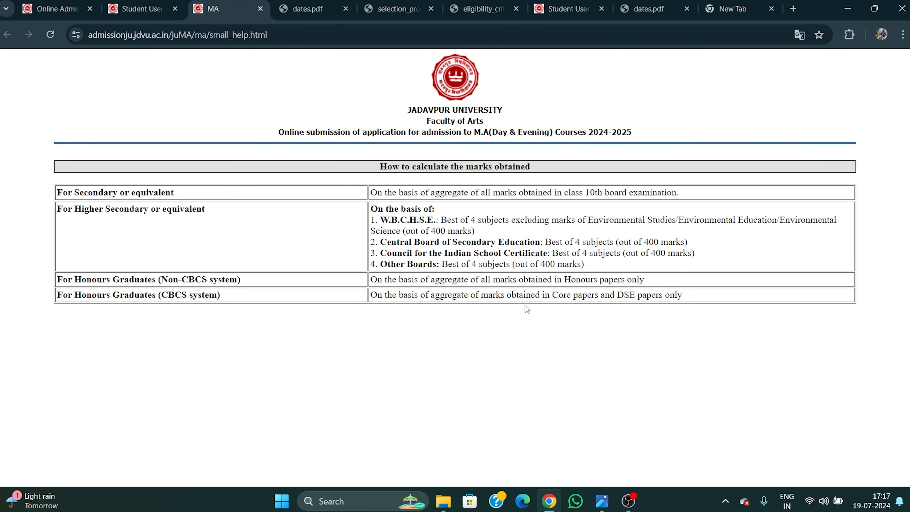
{"action": "left_click_drag", "start_coordinate": [488, 294], "coordinate": [683, 299]}
{"action": "left_click", "coordinate": [660, 350]}
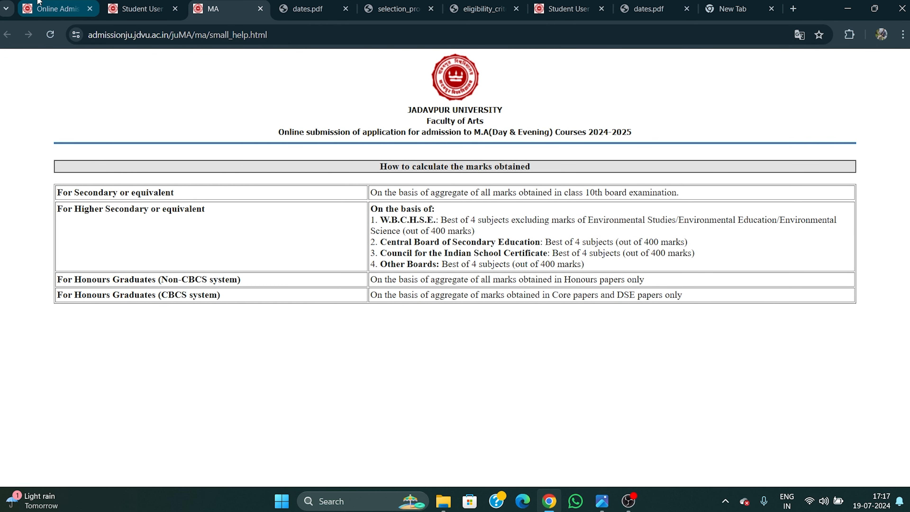
{"action": "left_click", "coordinate": [58, 8]}
{"action": "left_click", "coordinate": [143, 9]}
{"action": "left_click", "coordinate": [607, 316]}
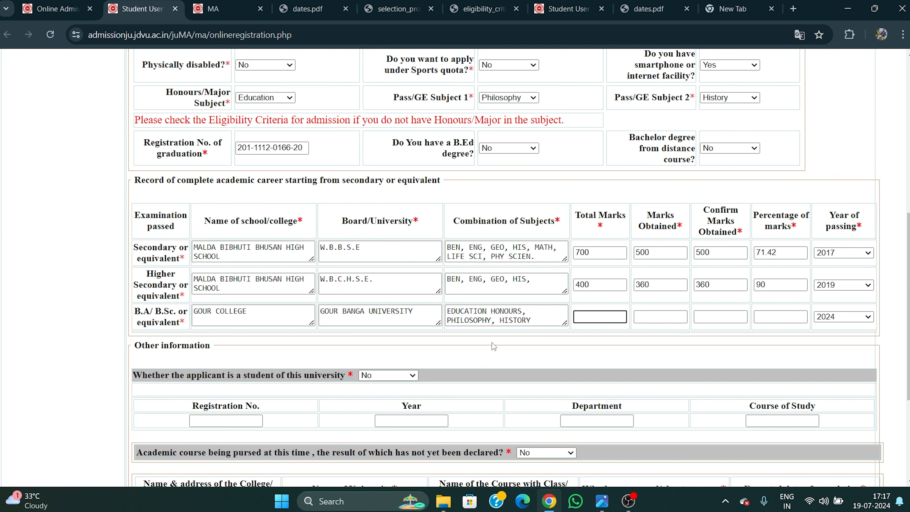
Record B.A. total marks 1000, marks obtained 680 and passing year 2023.
{"action": "type", "text": "1000"}
{"action": "left_click", "coordinate": [583, 346]}
{"action": "left_click", "coordinate": [674, 316]}
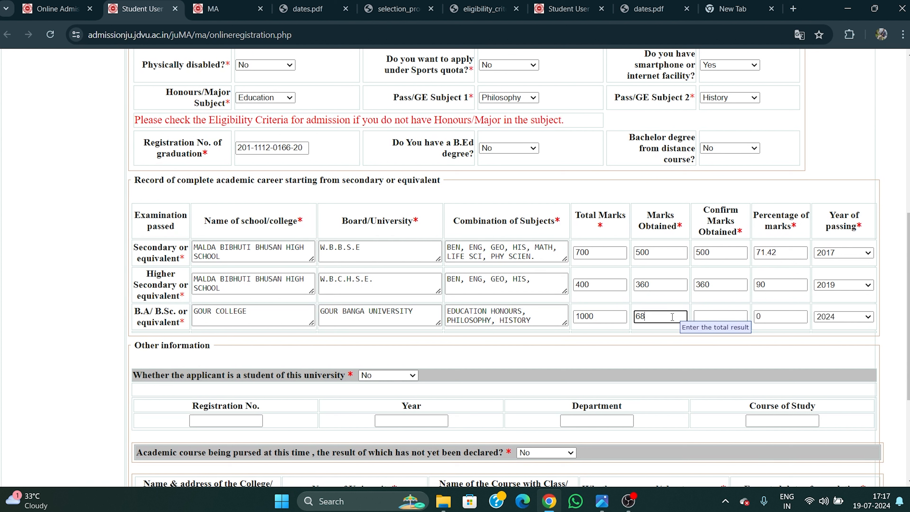
{"action": "left_click", "coordinate": [715, 316]}
{"action": "type", "text": "6"}
{"action": "left_click", "coordinate": [774, 338]}
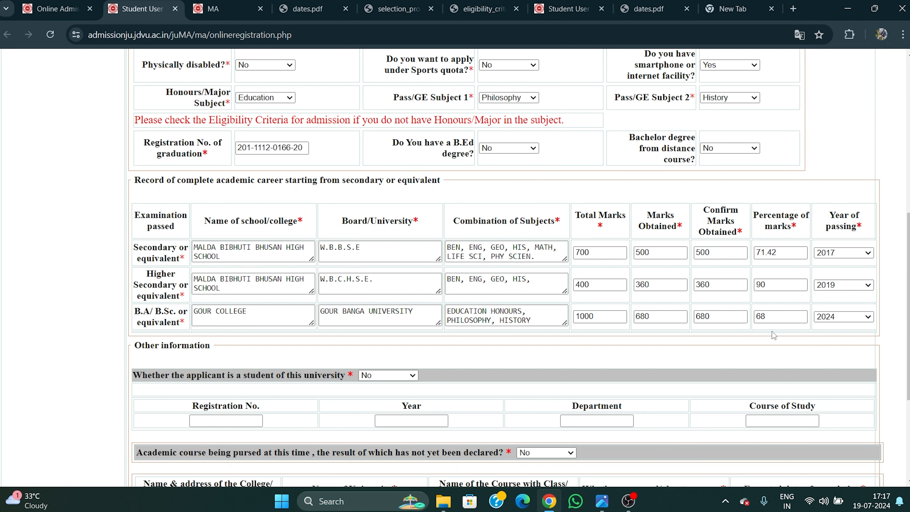
{"action": "left_click", "coordinate": [830, 321]}
{"action": "left_click", "coordinate": [842, 295]}
{"action": "left_click", "coordinate": [830, 351]}
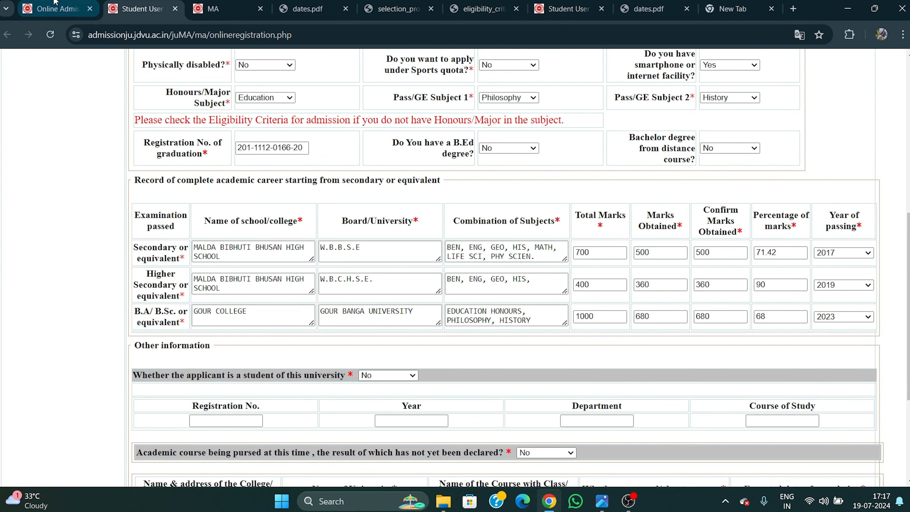
Review the Core papers and DSE papers rule on the marks-calculation help page.
{"action": "left_click", "coordinate": [214, 10]}
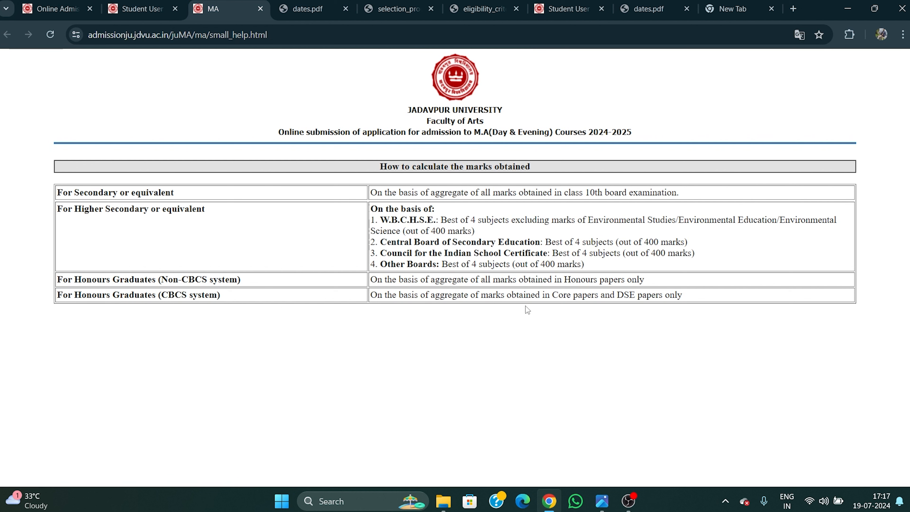
{"action": "left_click_drag", "start_coordinate": [554, 295], "coordinate": [655, 350]}
{"action": "left_click", "coordinate": [654, 351]}
Inspect the grade sheet's marks in Photos, then close the viewer.
{"action": "left_click", "coordinate": [602, 502]}
{"action": "scroll", "coordinate": [461, 229], "scroll_direction": "up", "scroll_amount": 3}
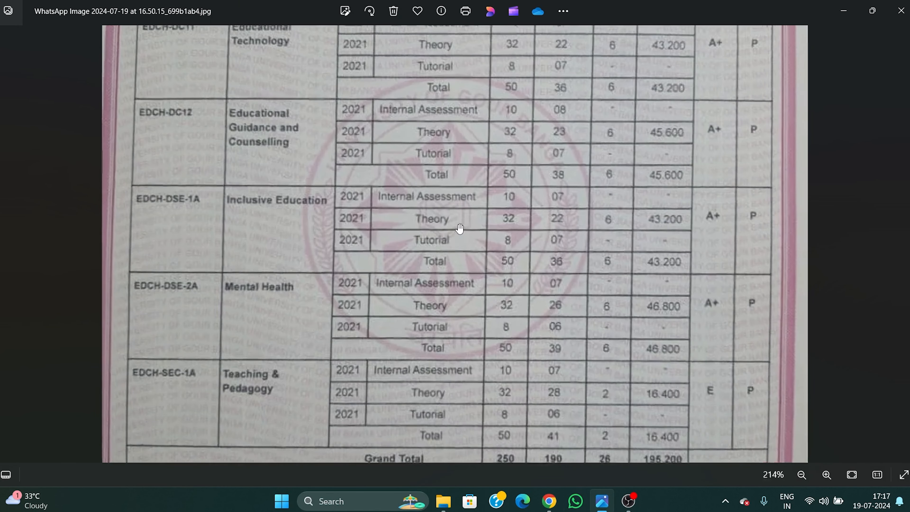
{"action": "left_click_drag", "start_coordinate": [461, 229], "coordinate": [467, 289]}
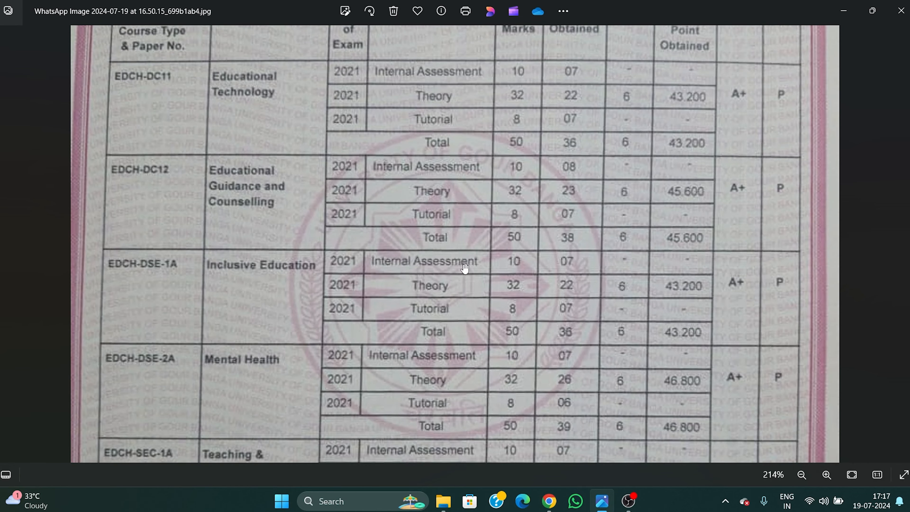
{"action": "scroll", "coordinate": [345, 292], "scroll_direction": "down", "scroll_amount": 1}
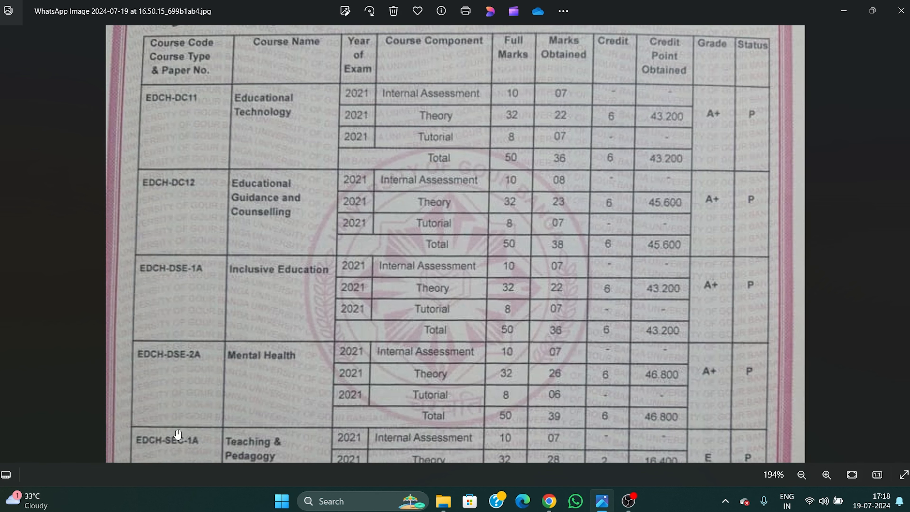
{"action": "left_click_drag", "start_coordinate": [273, 318], "coordinate": [276, 288]}
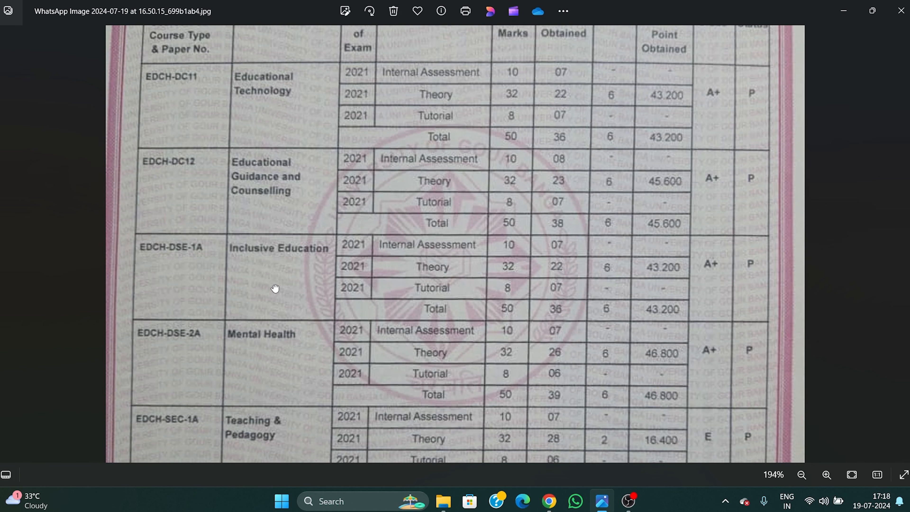
{"action": "left_click", "coordinate": [345, 11]}
{"action": "left_click", "coordinate": [901, 10]}
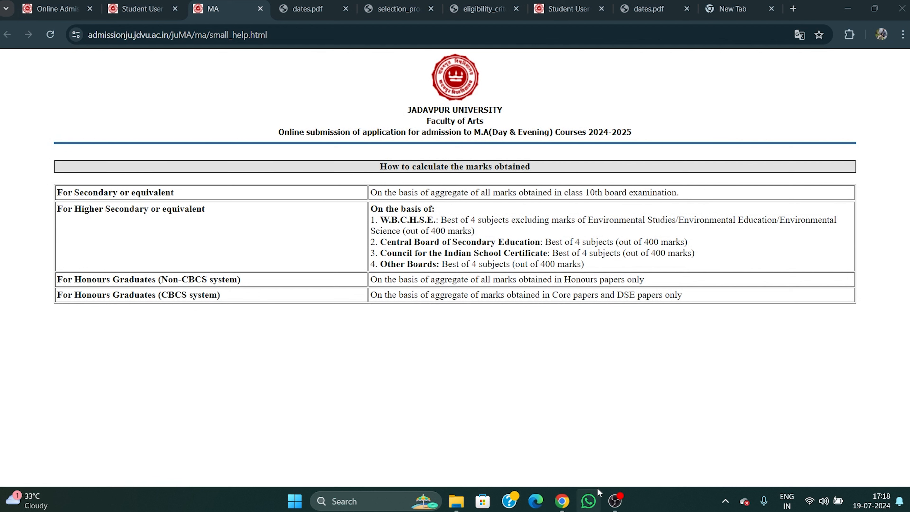
Open the WhatsApp grade sheet image from Downloads and view it maximised and zoomed in.
{"action": "left_click", "coordinate": [457, 501]}
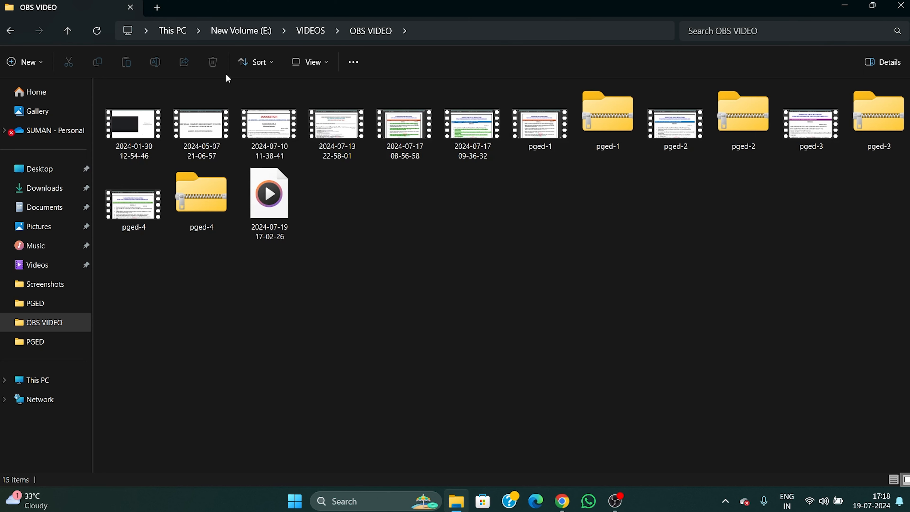
{"action": "left_click", "coordinate": [55, 191]}
{"action": "double_click", "coordinate": [135, 118]}
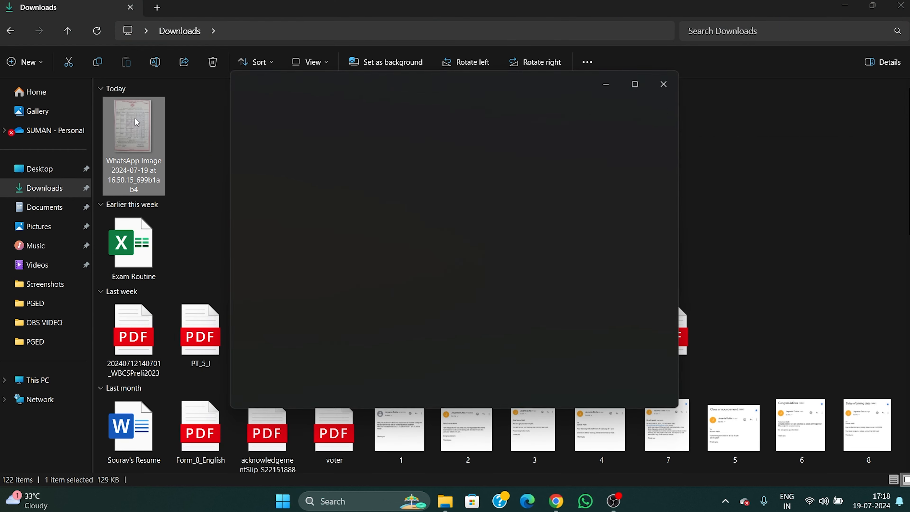
{"action": "left_click", "coordinate": [636, 84]}
{"action": "scroll", "coordinate": [498, 218], "scroll_direction": "up", "scroll_amount": 3}
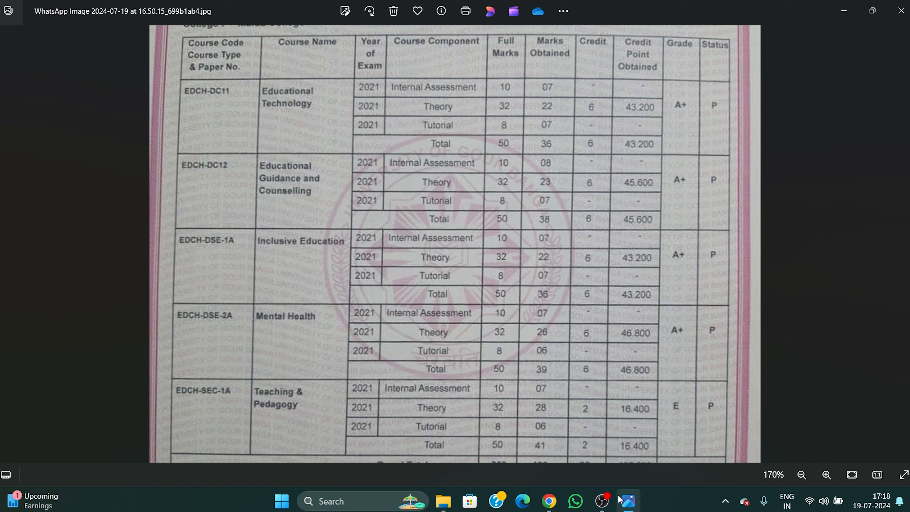
Return to Chrome's Student User tab showing the M.A. registration form.
{"action": "left_click", "coordinate": [602, 501]}
{"action": "left_click", "coordinate": [549, 501]}
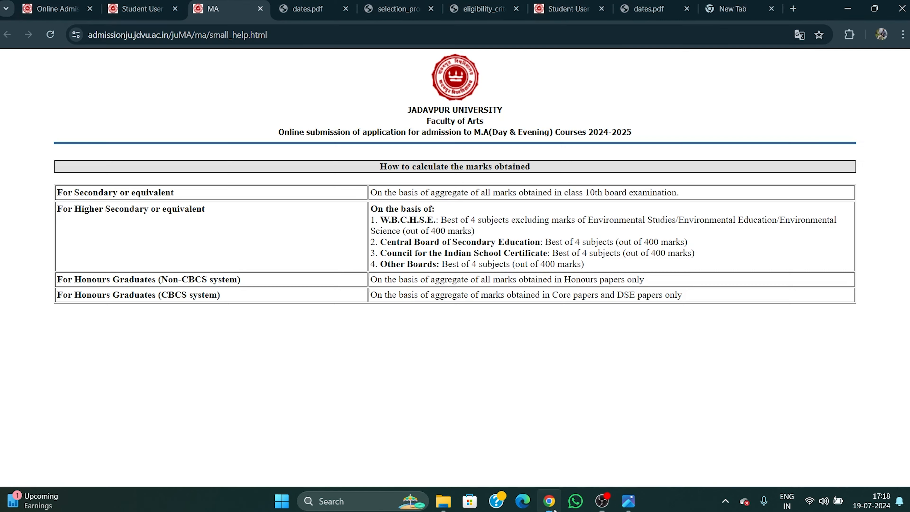
{"action": "left_click", "coordinate": [142, 8]}
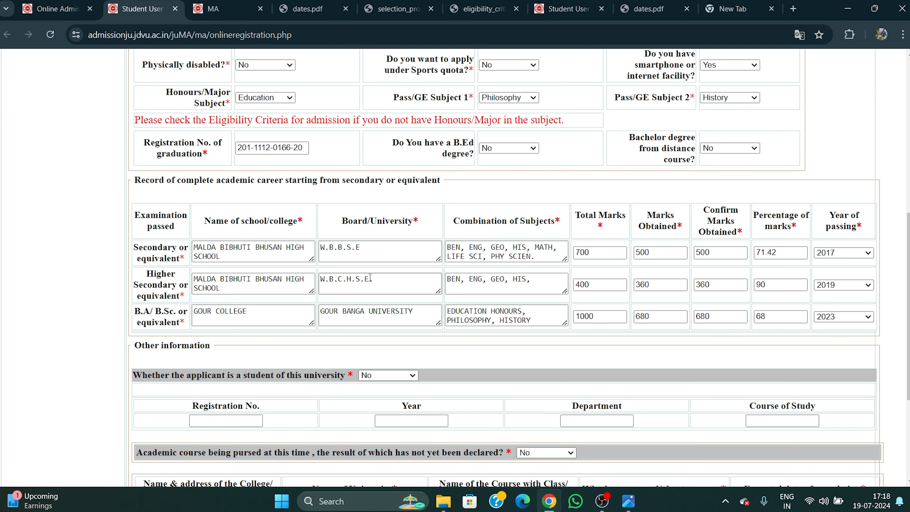
{"action": "scroll", "coordinate": [379, 263], "scroll_direction": "down", "scroll_amount": 3}
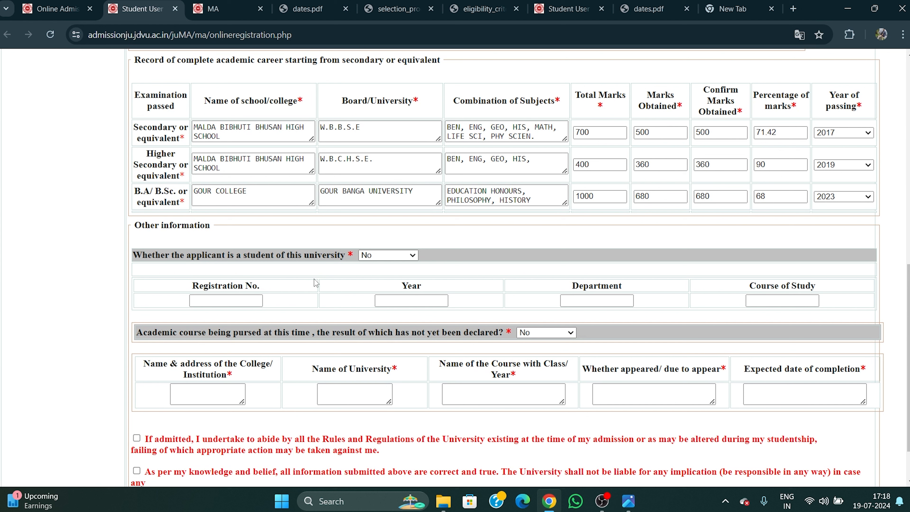
{"action": "left_click", "coordinate": [405, 255]}
{"action": "left_click", "coordinate": [372, 271]}
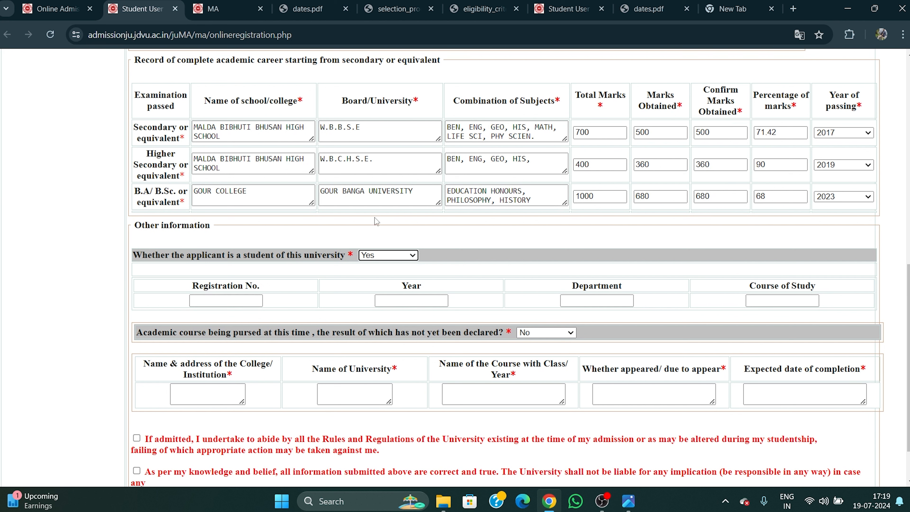
{"action": "left_click", "coordinate": [372, 256]}
{"action": "left_click", "coordinate": [373, 263]}
{"action": "scroll", "coordinate": [468, 282], "scroll_direction": "down", "scroll_amount": 2}
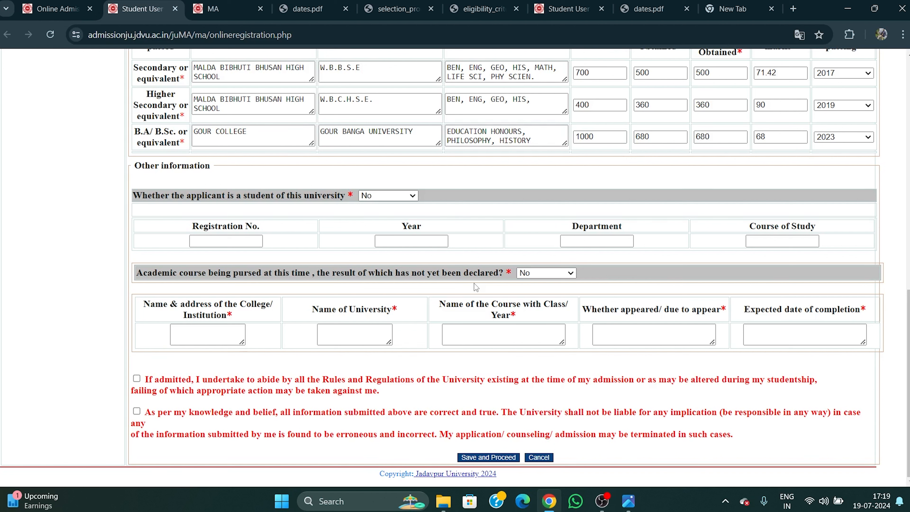
Declare a pending-result course and step through its college, university, course and appearance fields.
{"action": "left_click", "coordinate": [533, 275]}
{"action": "left_click", "coordinate": [530, 284]}
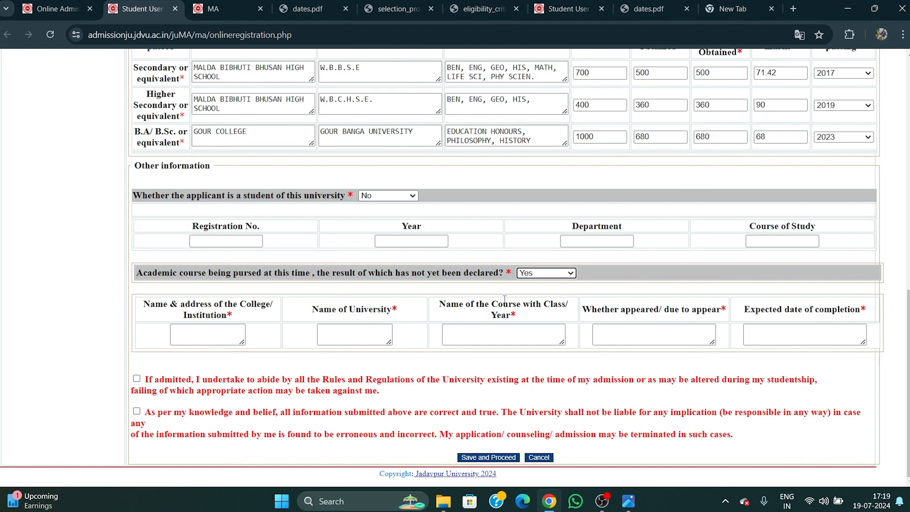
{"action": "left_click", "coordinate": [219, 331]}
{"action": "left_click", "coordinate": [330, 328]}
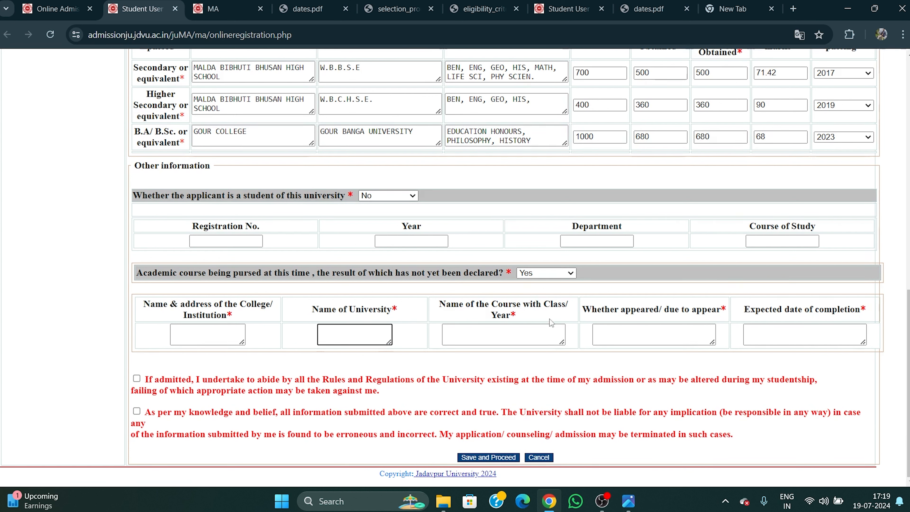
{"action": "left_click", "coordinate": [487, 337]}
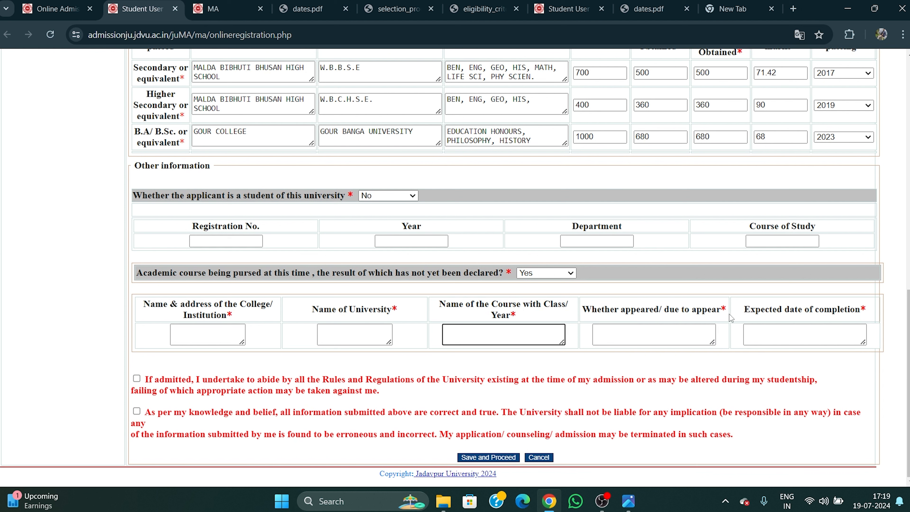
{"action": "left_click", "coordinate": [665, 336]}
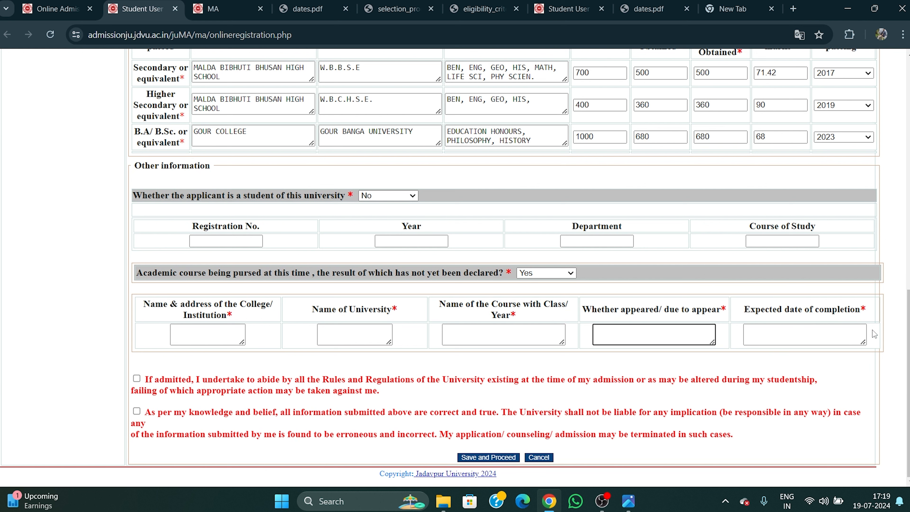
{"action": "left_click", "coordinate": [770, 336]}
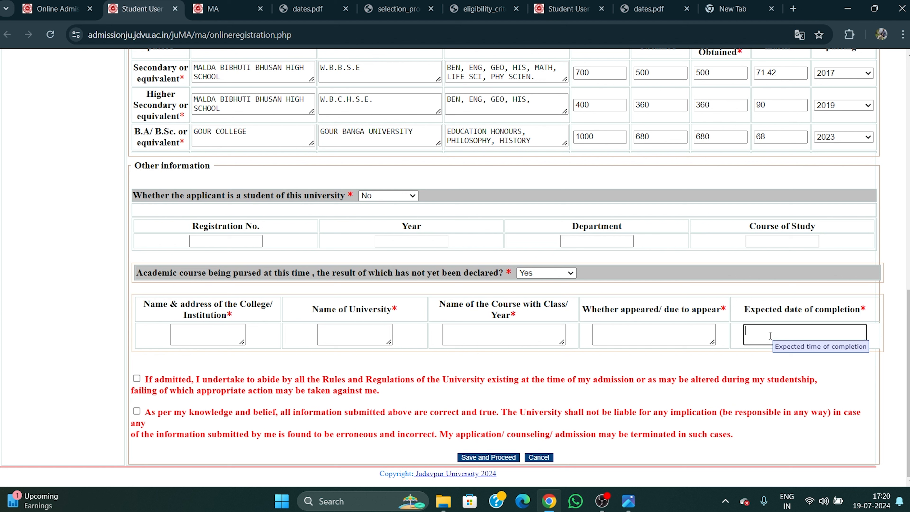
{"action": "left_click", "coordinate": [673, 337]}
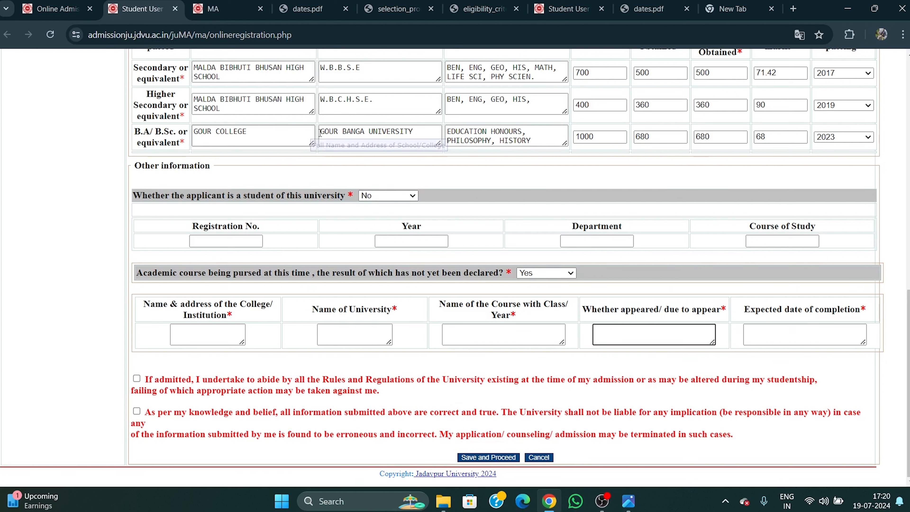
Change the pending-result course answer to No and tick the university-rules declaration.
{"action": "left_click", "coordinate": [557, 273]}
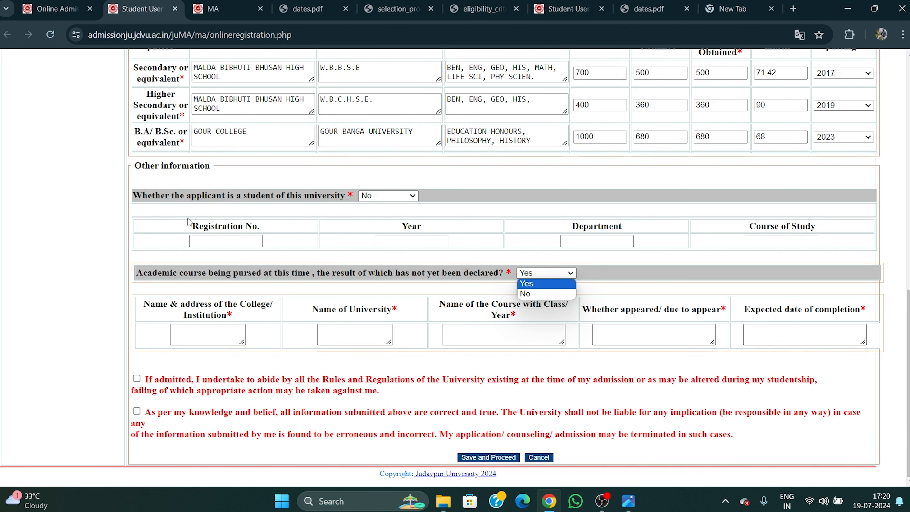
{"action": "left_click", "coordinate": [534, 297]}
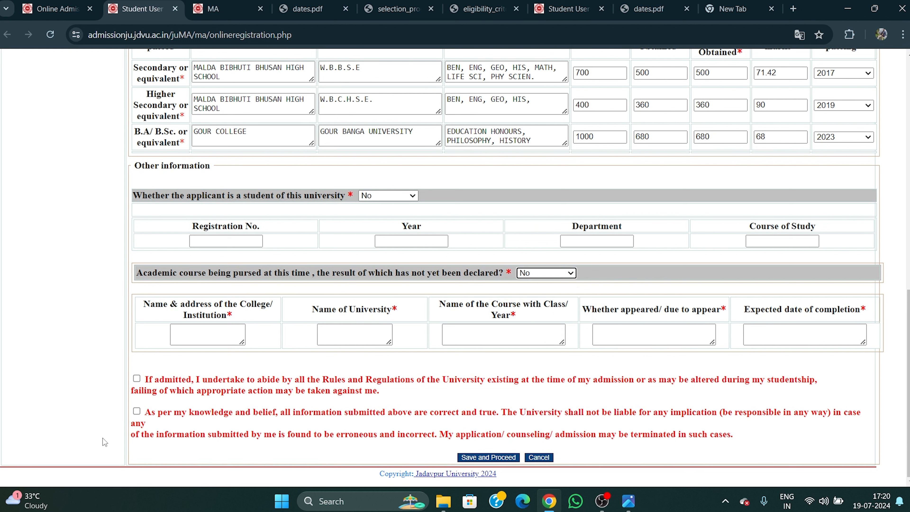
{"action": "left_click", "coordinate": [137, 379]}
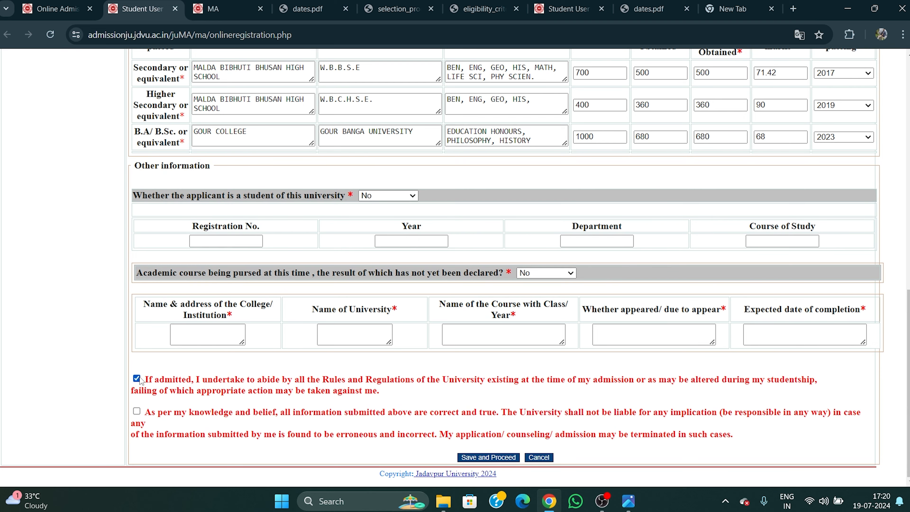
Tick the information-is-correct declaration, then Save and Proceed and confirm with OK.
{"action": "left_click", "coordinate": [137, 411]}
{"action": "scroll", "coordinate": [768, 311], "scroll_direction": "up", "scroll_amount": 7}
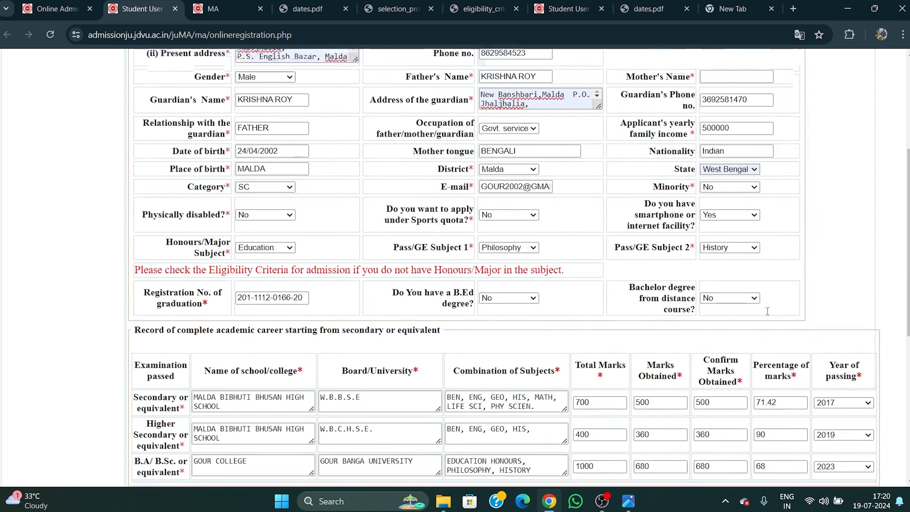
{"action": "scroll", "coordinate": [768, 311], "scroll_direction": "up", "scroll_amount": 6}
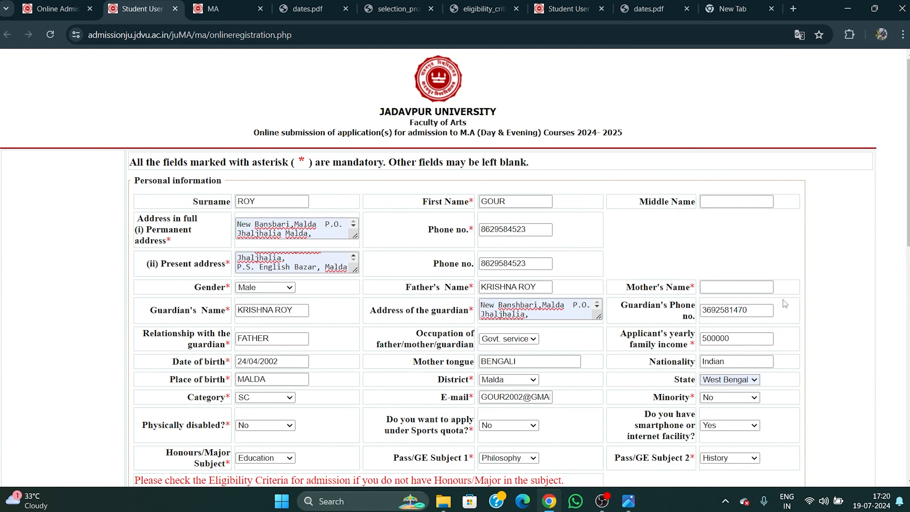
{"action": "scroll", "coordinate": [821, 286], "scroll_direction": "down", "scroll_amount": 10}
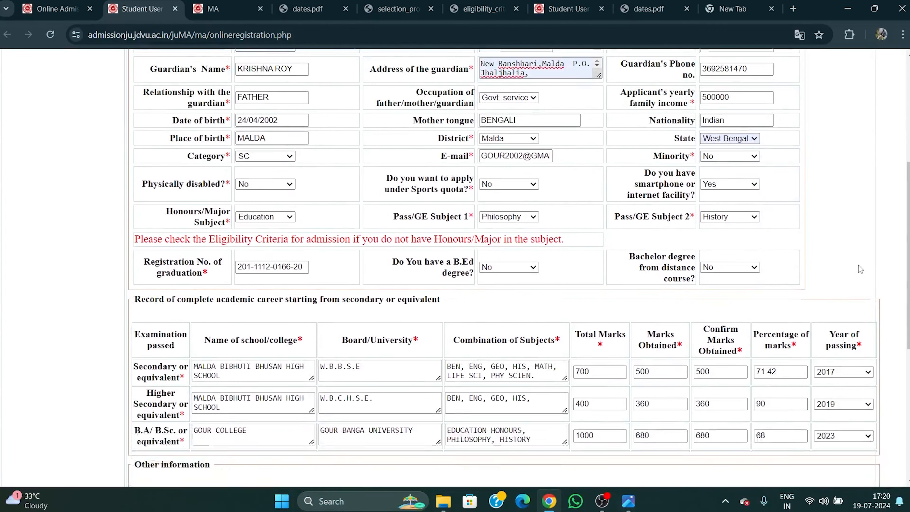
{"action": "scroll", "coordinate": [831, 285], "scroll_direction": "down", "scroll_amount": 3}
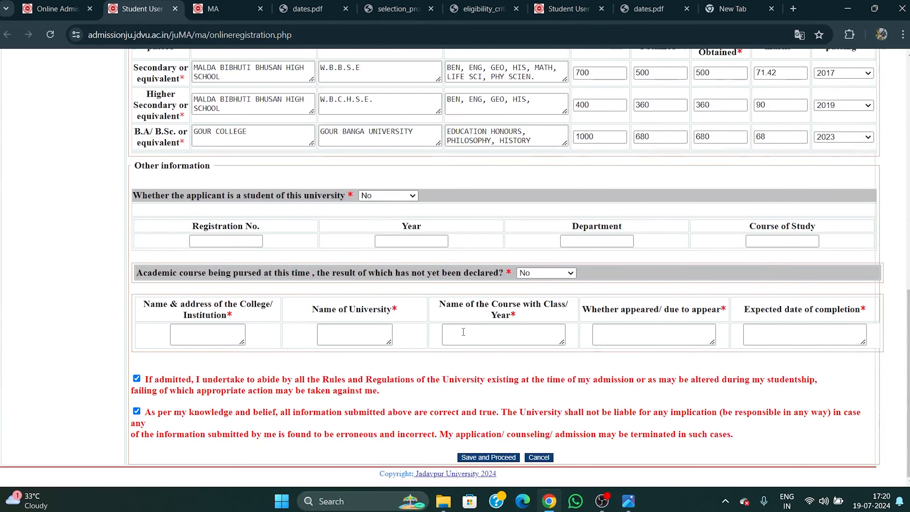
{"action": "left_click", "coordinate": [503, 458]}
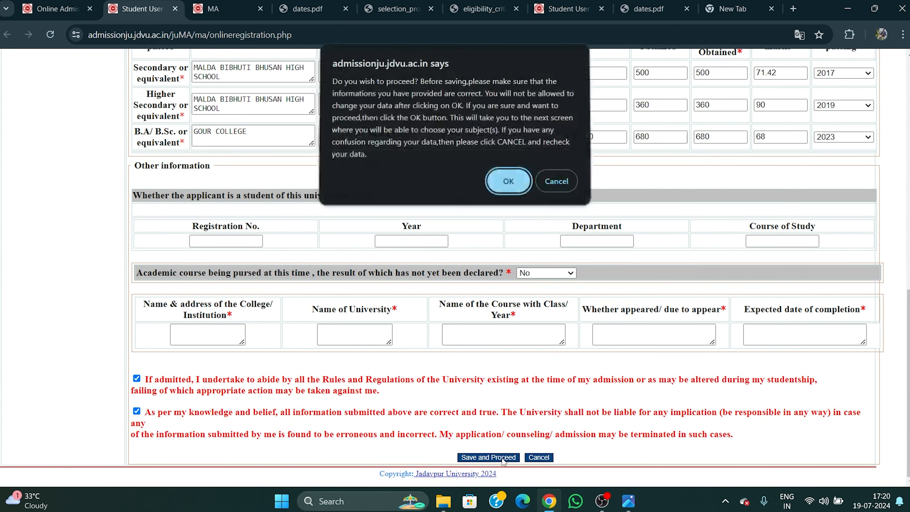
{"action": "left_click", "coordinate": [519, 191]}
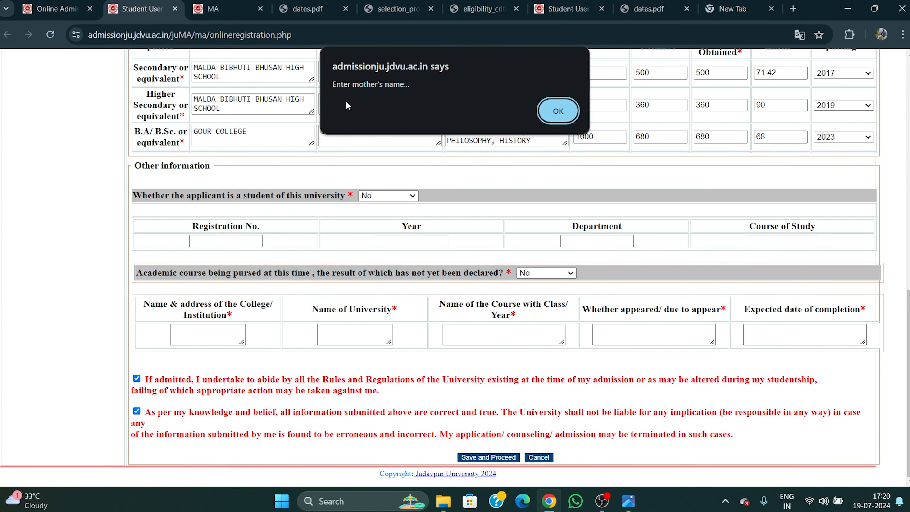
Dismiss both warnings and type the mother's full name into the Mother's Name field.
{"action": "left_click", "coordinate": [552, 115]}
{"action": "left_click", "coordinate": [554, 111]}
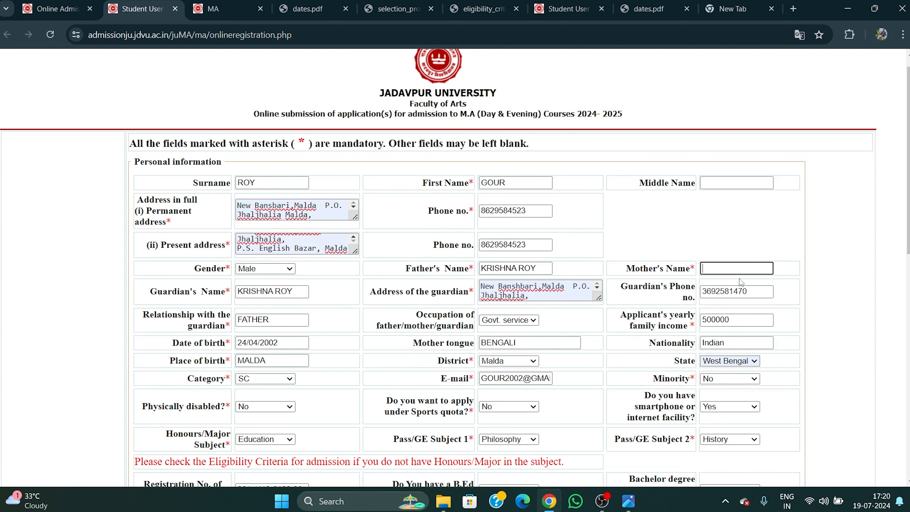
{"action": "left_click", "coordinate": [724, 269]}
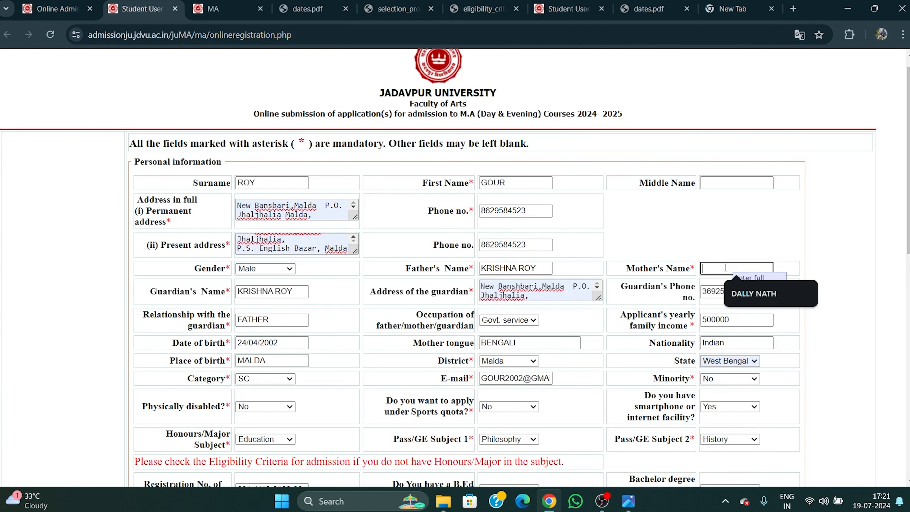
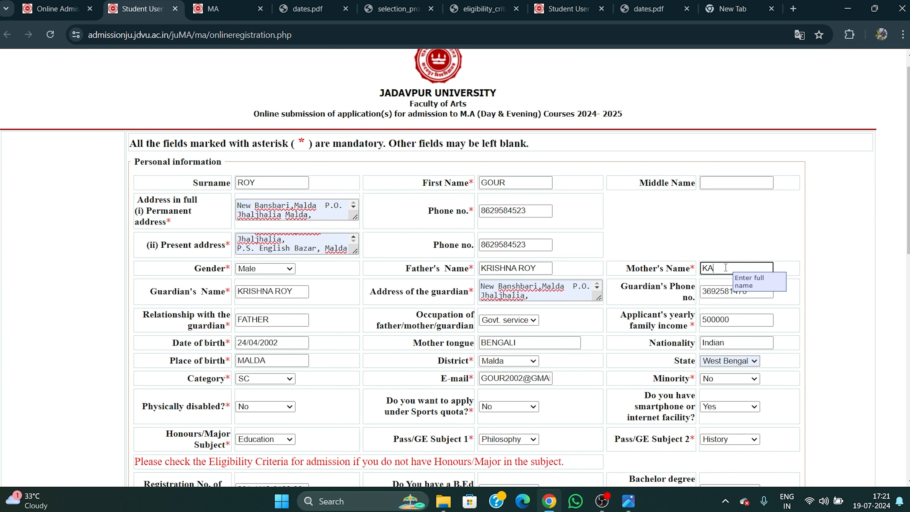
{"action": "left_click", "coordinate": [757, 244]}
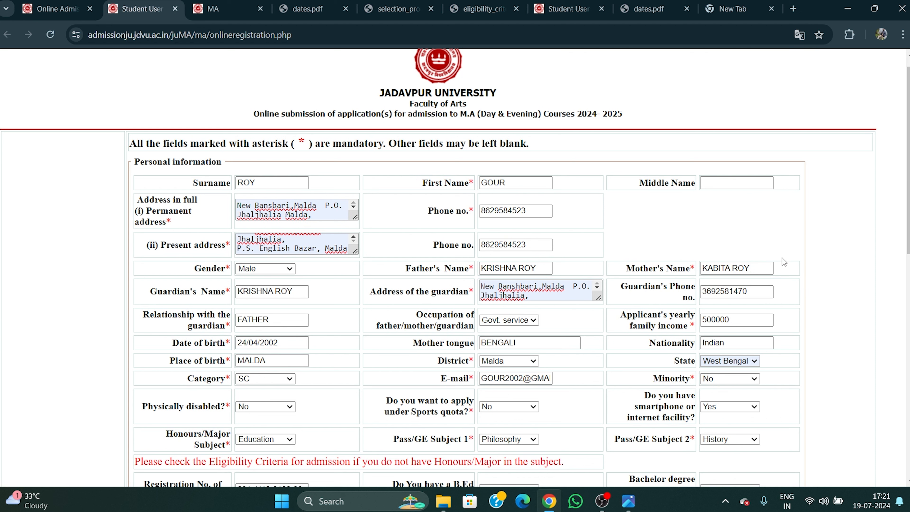
{"action": "left_click", "coordinate": [481, 290]}
{"action": "scroll", "coordinate": [855, 219], "scroll_direction": "down", "scroll_amount": 7}
{"action": "scroll", "coordinate": [855, 218], "scroll_direction": "down", "scroll_amount": 3}
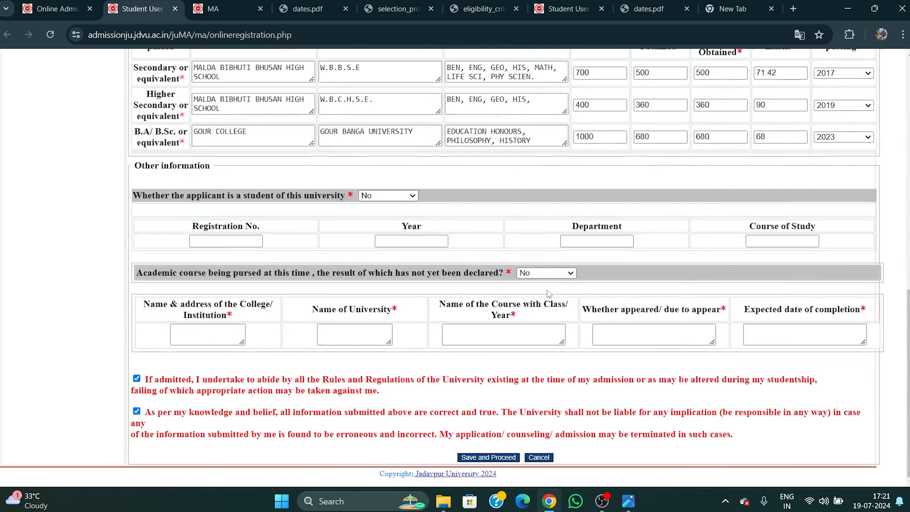
Submit the final registration, confirming it and acknowledging the issued login ID.
{"action": "left_click", "coordinate": [489, 458]}
{"action": "left_click", "coordinate": [516, 178]}
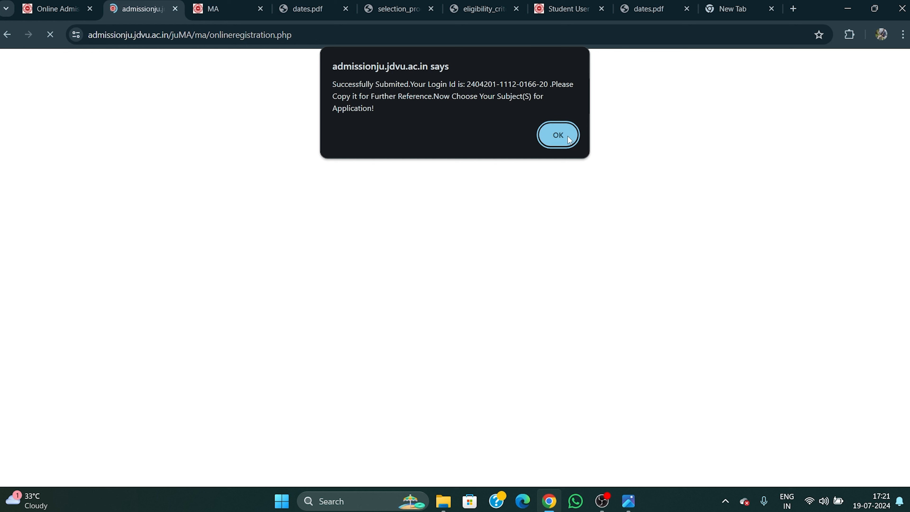
{"action": "left_click", "coordinate": [559, 135]}
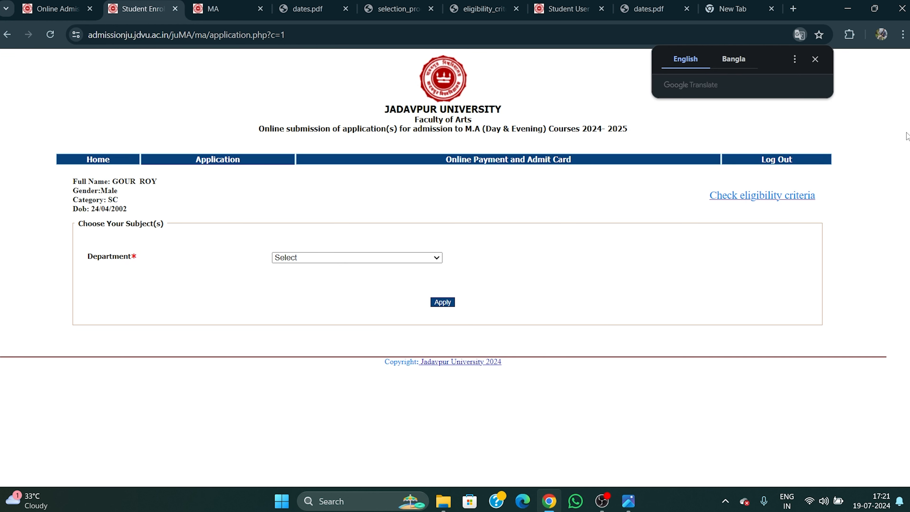
{"action": "left_click", "coordinate": [815, 58]}
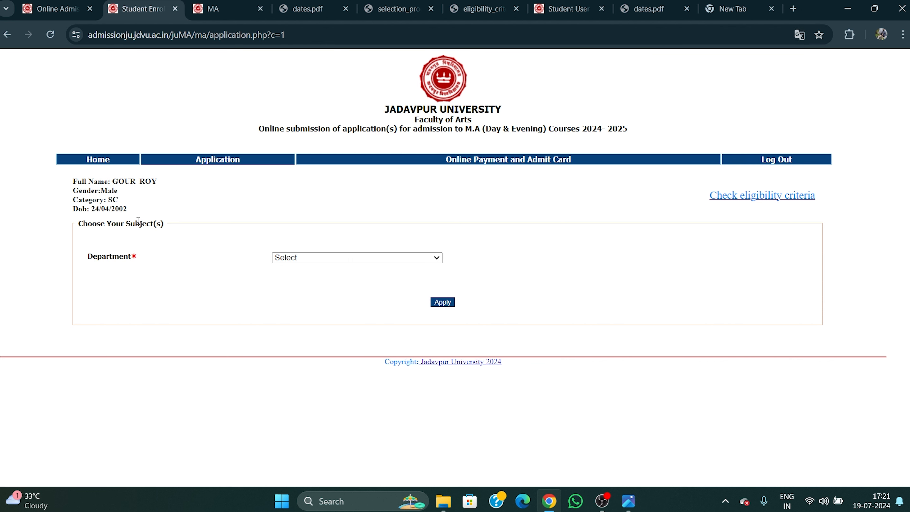
Select the Education department and apply for it, acknowledging the application message.
{"action": "left_click_drag", "start_coordinate": [91, 210], "coordinate": [127, 209]}
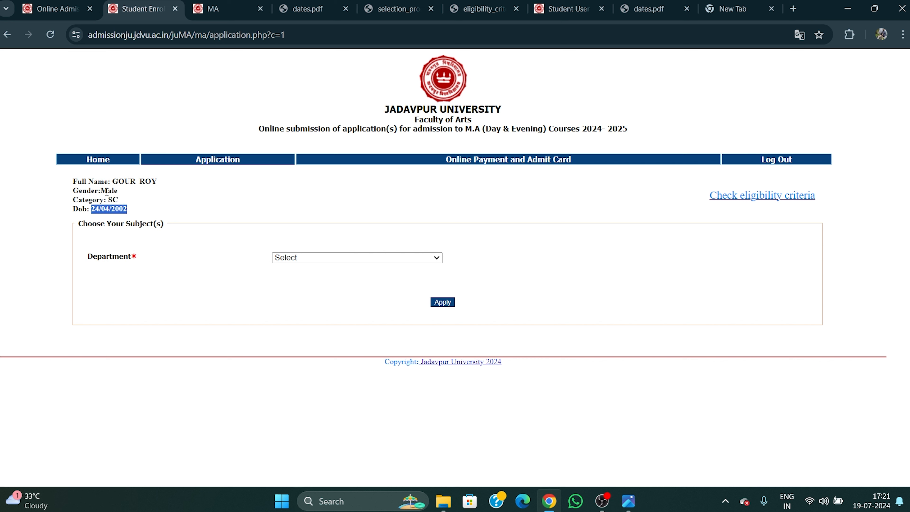
{"action": "left_click", "coordinate": [188, 239]}
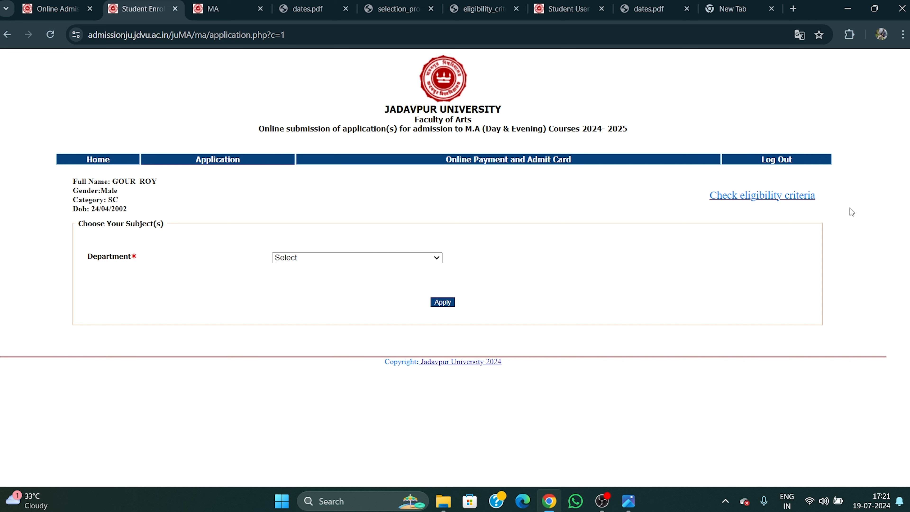
{"action": "left_click", "coordinate": [311, 258]}
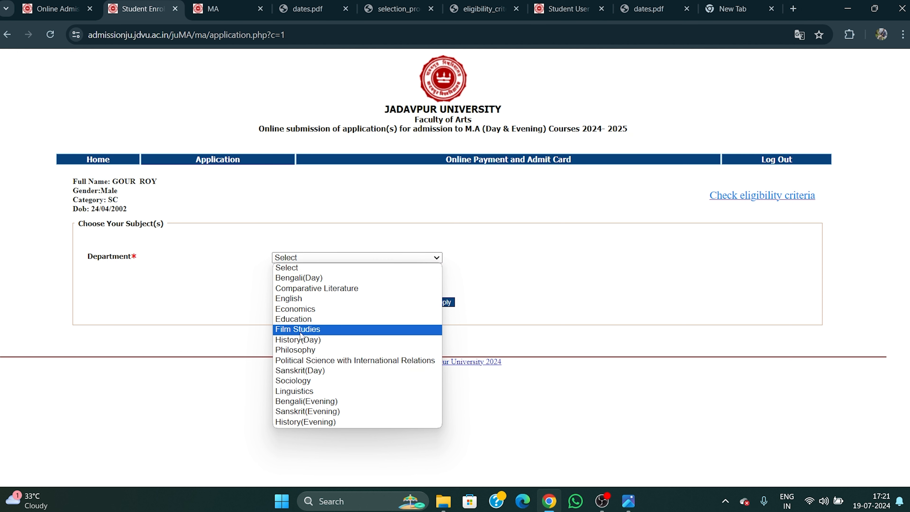
{"action": "left_click", "coordinate": [314, 320]}
{"action": "left_click", "coordinate": [445, 303]}
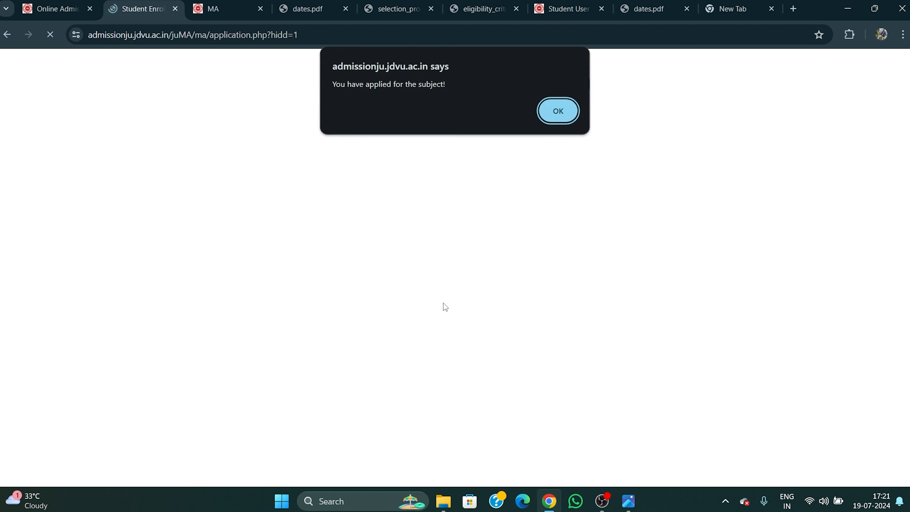
{"action": "left_click", "coordinate": [572, 110]}
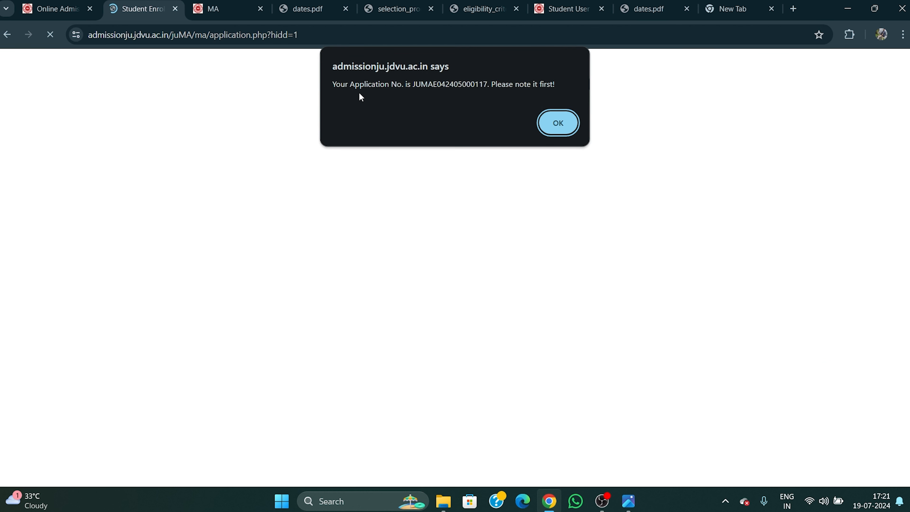
Clear the application-number prompts, reapply for Education, and dismiss the already-applied notice.
{"action": "left_click", "coordinate": [555, 120]}
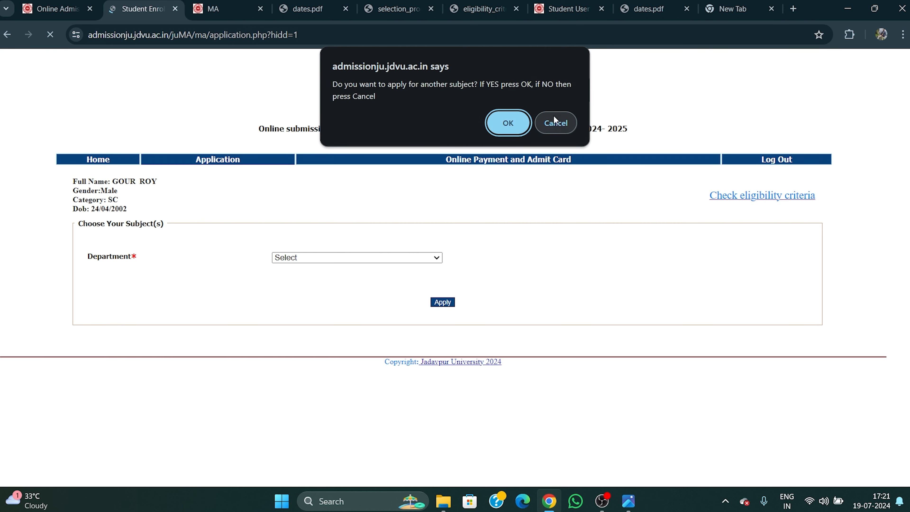
{"action": "left_click", "coordinate": [513, 116]}
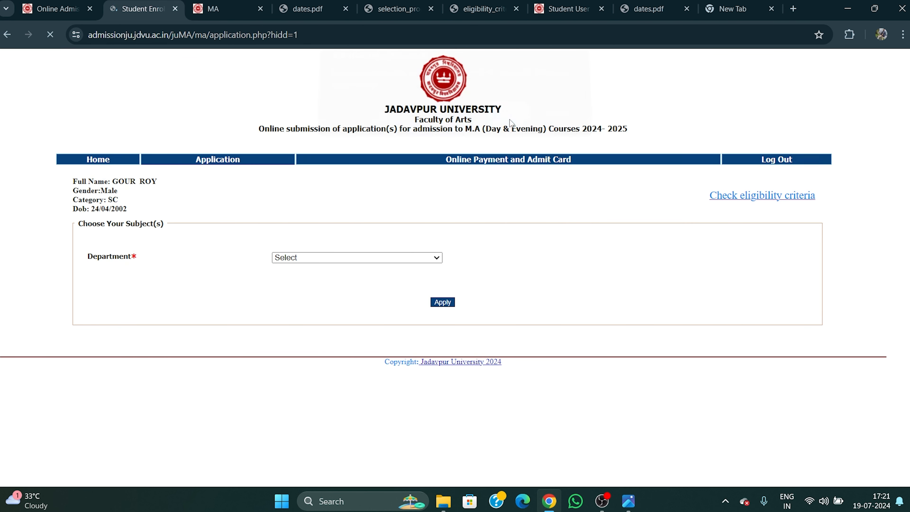
{"action": "left_click", "coordinate": [444, 305]}
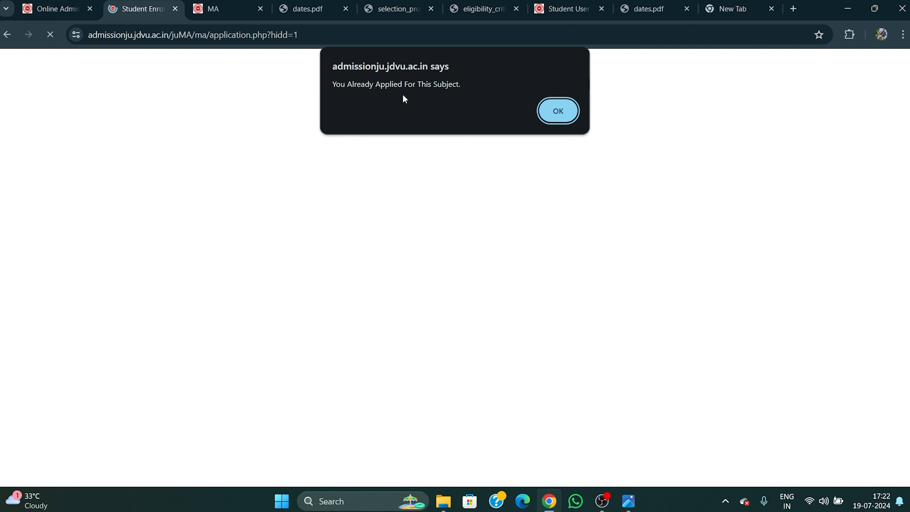
{"action": "left_click", "coordinate": [573, 113]}
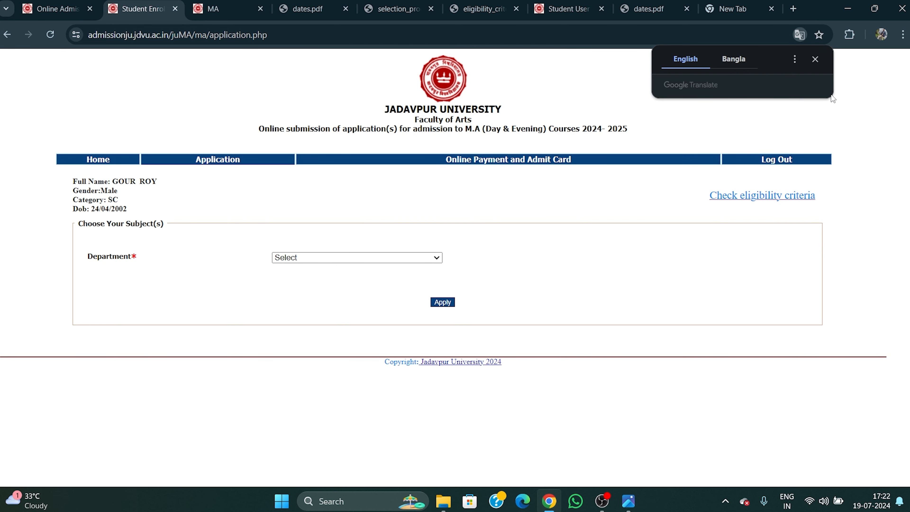
{"action": "left_click", "coordinate": [818, 63]}
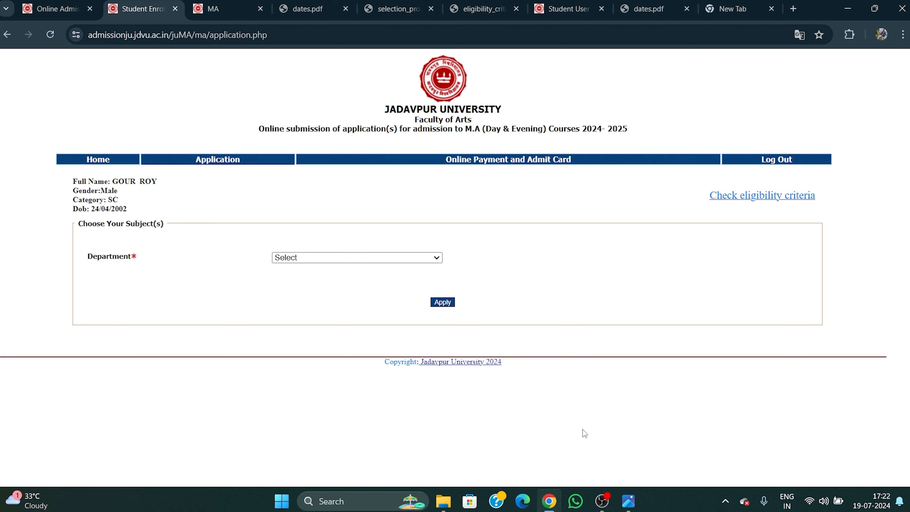
Log out and go to the Student Login page, focusing the Login Id field.
{"action": "left_click", "coordinate": [782, 159]}
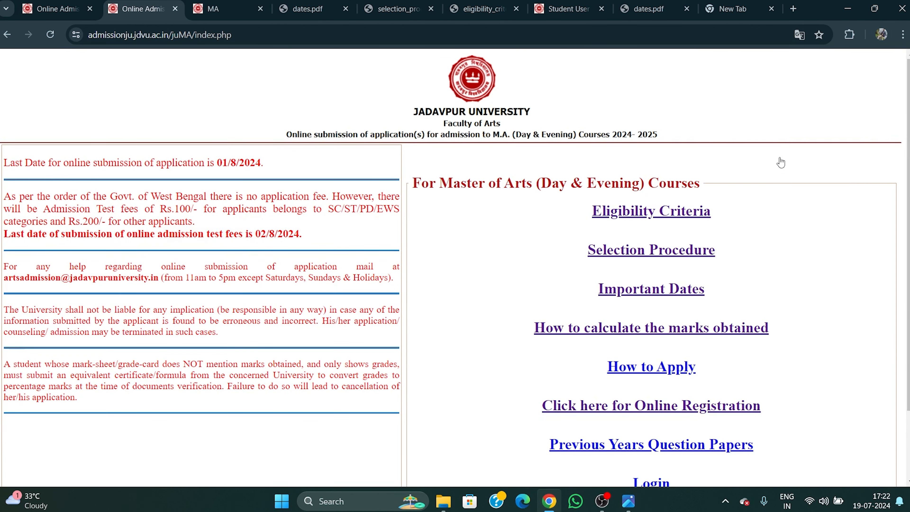
{"action": "scroll", "coordinate": [724, 283], "scroll_direction": "down", "scroll_amount": 3}
{"action": "left_click", "coordinate": [658, 403]}
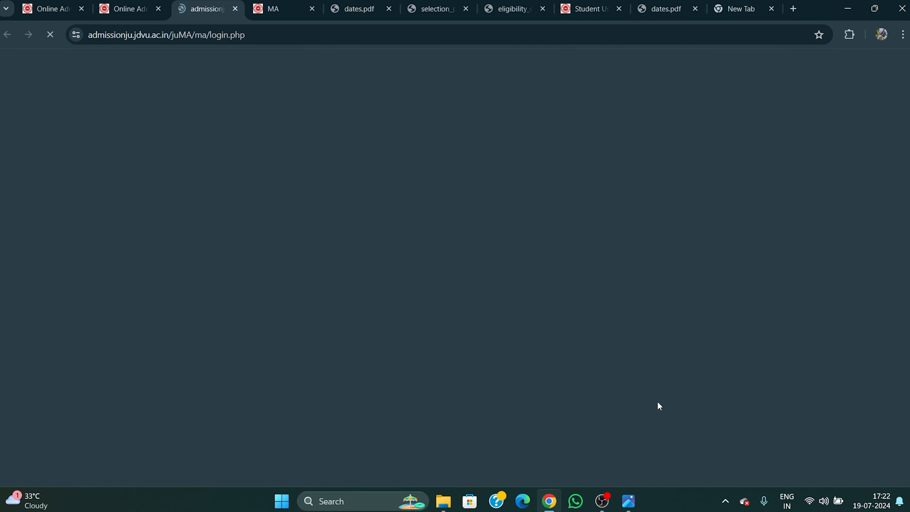
{"action": "left_click", "coordinate": [503, 244]}
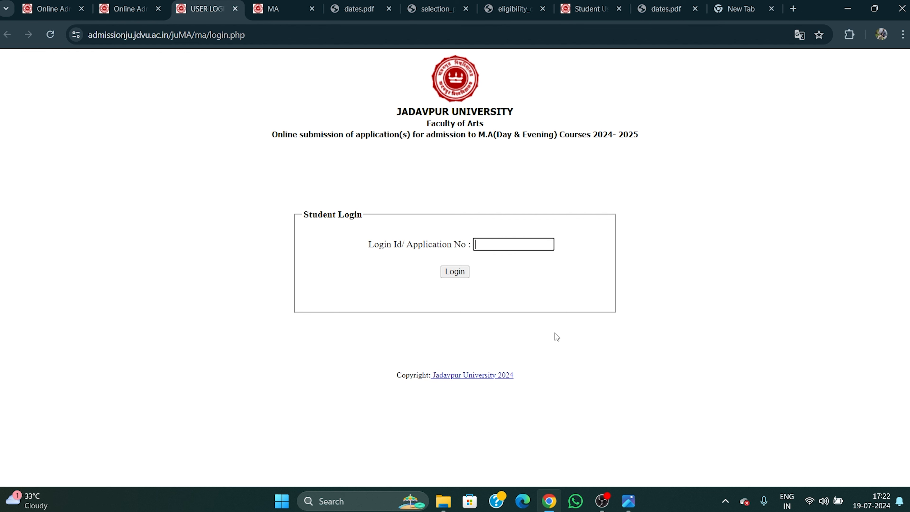
{"action": "left_click", "coordinate": [602, 501]}
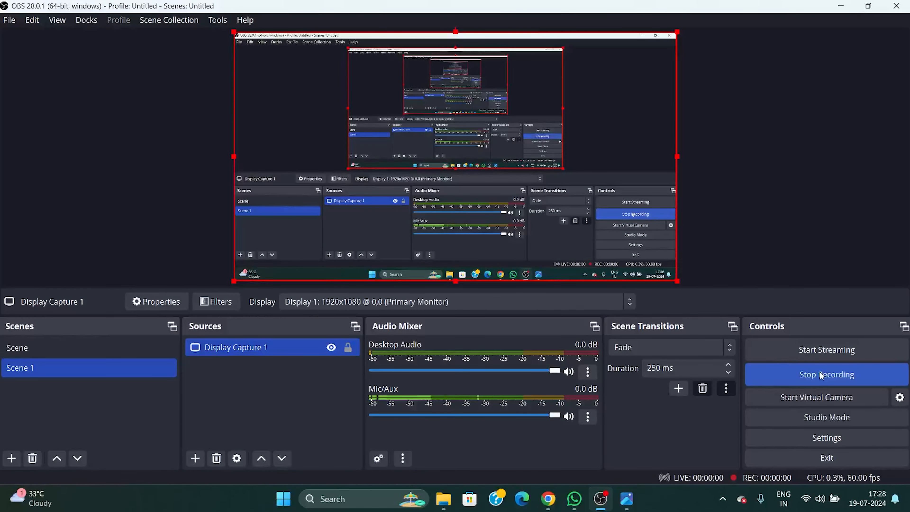
{"action": "left_click", "coordinate": [549, 499]}
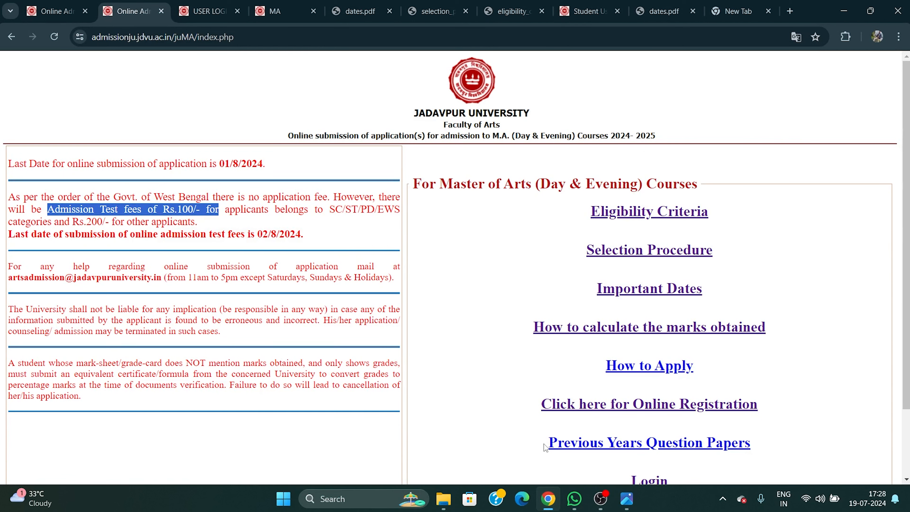
{"action": "left_click", "coordinate": [201, 229]}
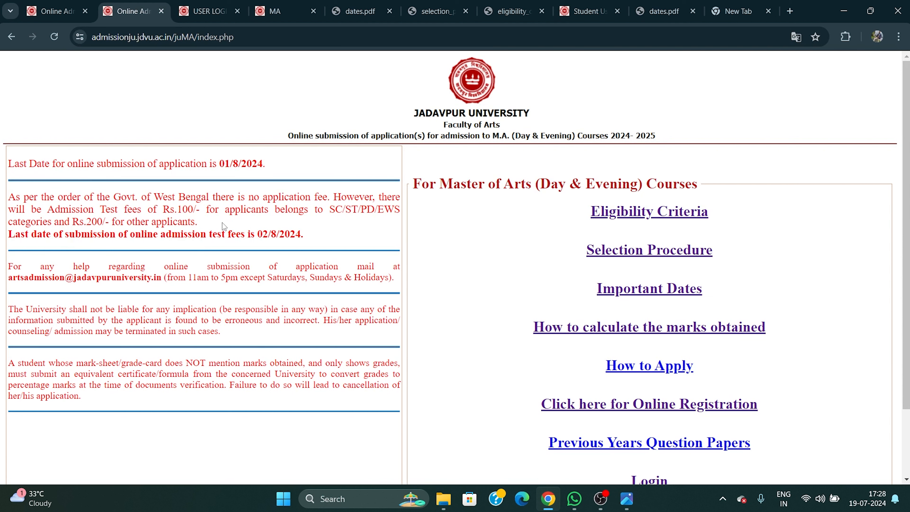
{"action": "left_click", "coordinate": [887, 374]}
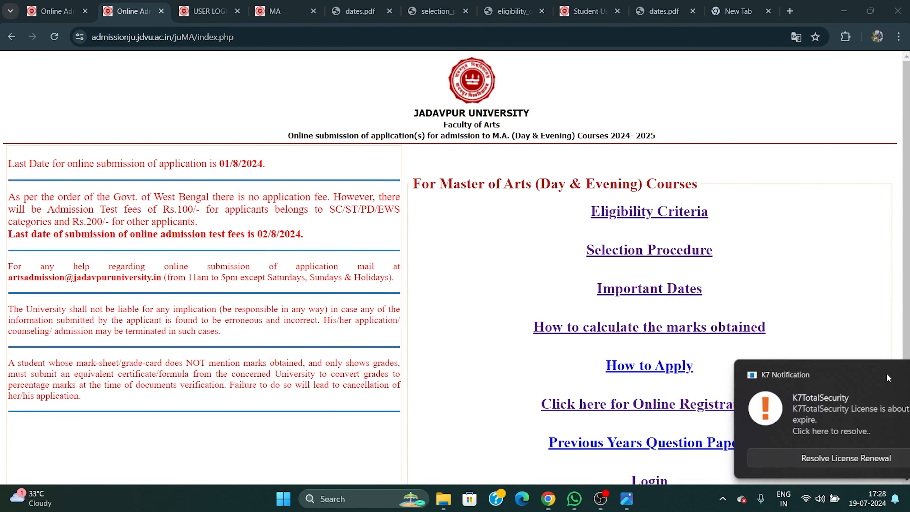
{"action": "left_click", "coordinate": [307, 250]}
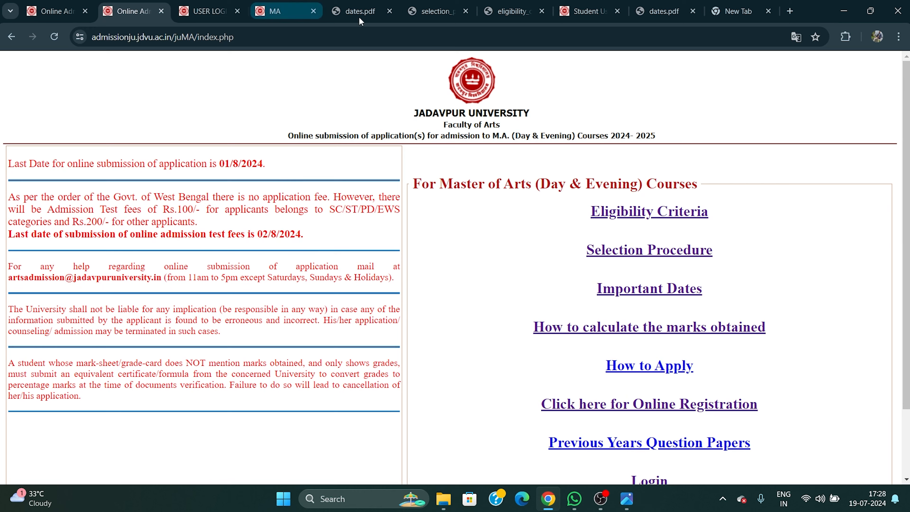
{"action": "left_click", "coordinate": [419, 3]}
{"action": "scroll", "coordinate": [308, 153], "scroll_direction": "down", "scroll_amount": 3}
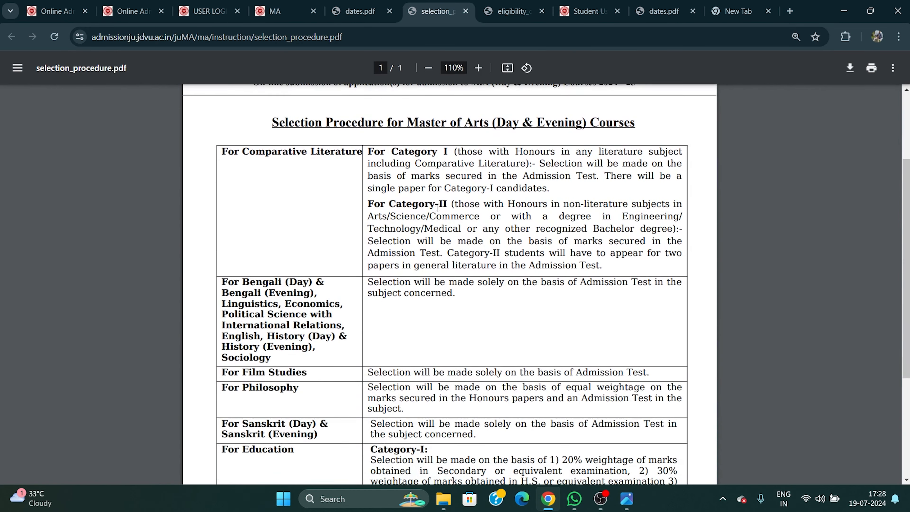
{"action": "left_click_drag", "start_coordinate": [243, 154], "coordinate": [362, 153]}
{"action": "scroll", "coordinate": [343, 215], "scroll_direction": "down", "scroll_amount": 5}
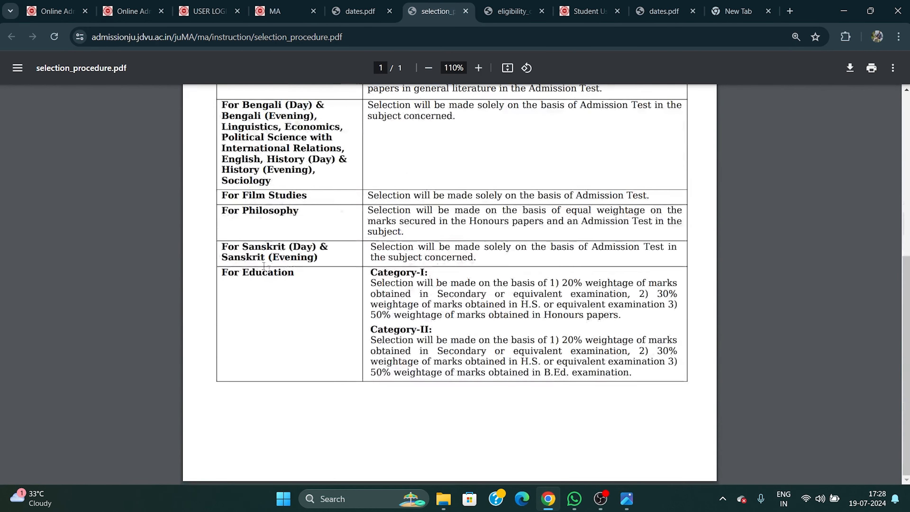
{"action": "left_click_drag", "start_coordinate": [235, 273], "coordinate": [322, 286]}
{"action": "scroll", "coordinate": [323, 285], "scroll_direction": "up", "scroll_amount": 6}
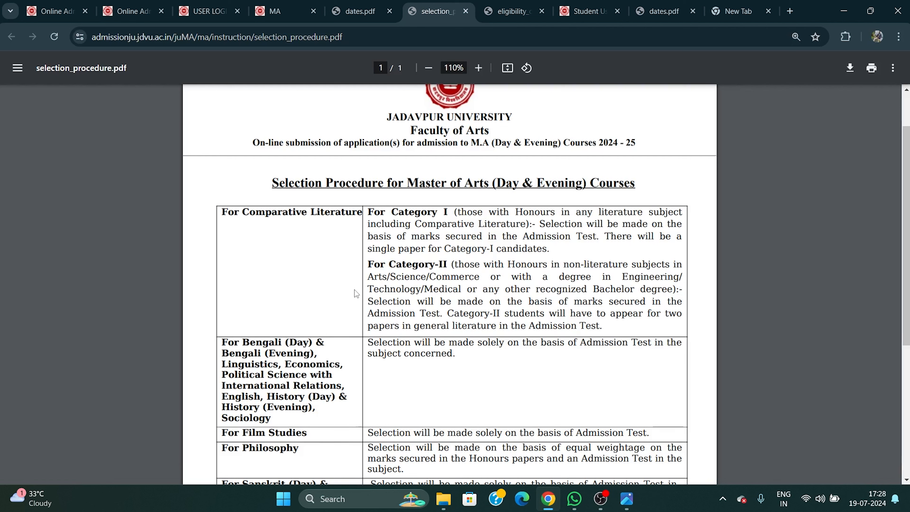
{"action": "scroll", "coordinate": [319, 380], "scroll_direction": "down", "scroll_amount": 3}
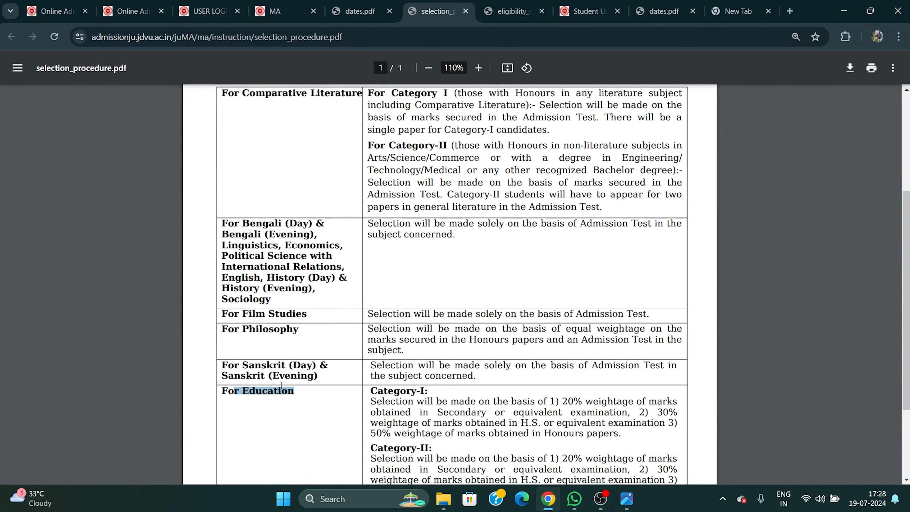
{"action": "left_click", "coordinate": [76, 11]}
{"action": "scroll", "coordinate": [182, 192], "scroll_direction": "up", "scroll_amount": 2}
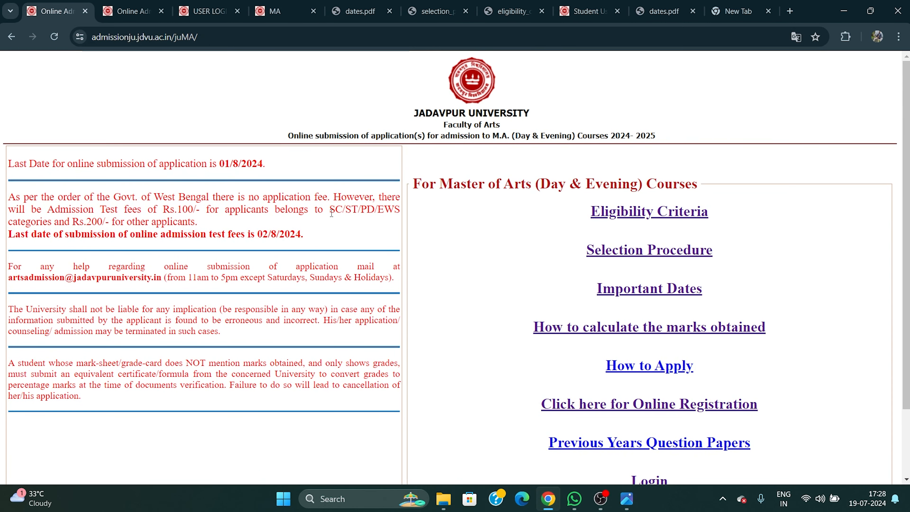
{"action": "left_click_drag", "start_coordinate": [329, 209], "coordinate": [398, 210]}
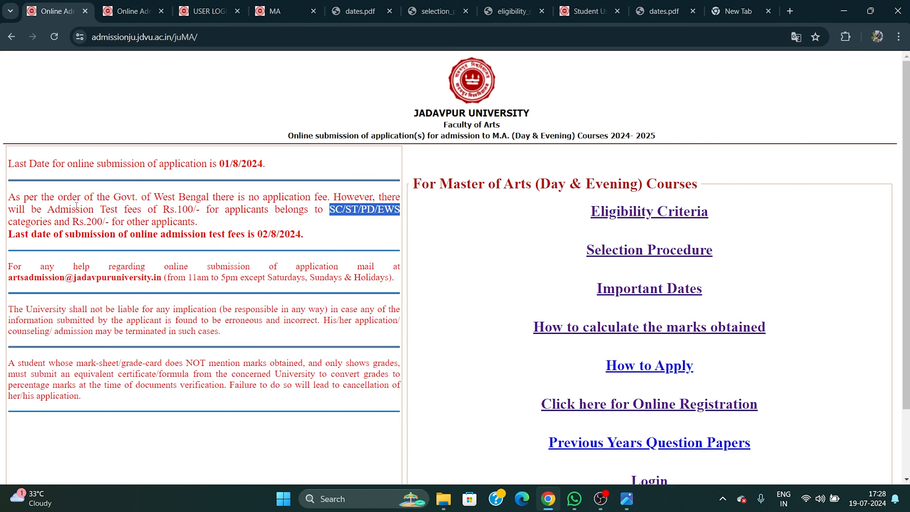
{"action": "left_click_drag", "start_coordinate": [47, 209], "coordinate": [207, 209]}
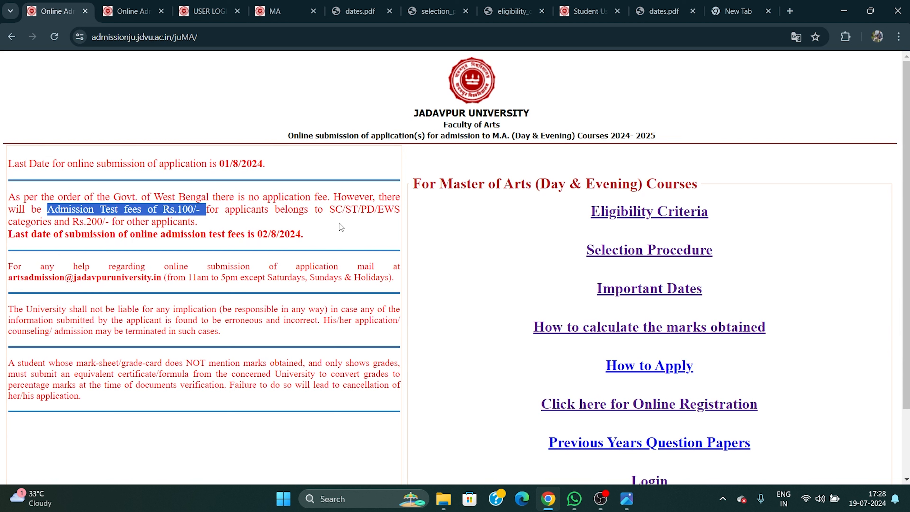
{"action": "left_click_drag", "start_coordinate": [58, 222], "coordinate": [120, 222]}
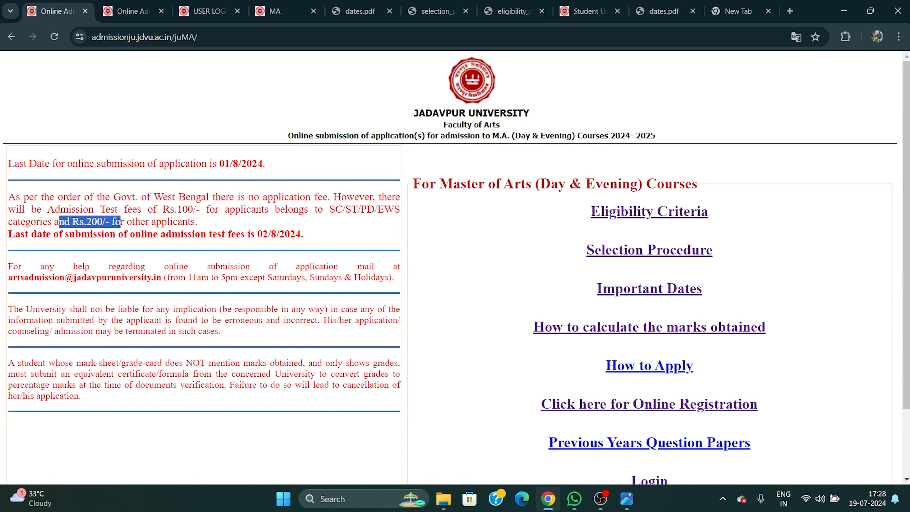
{"action": "left_click", "coordinate": [277, 224]}
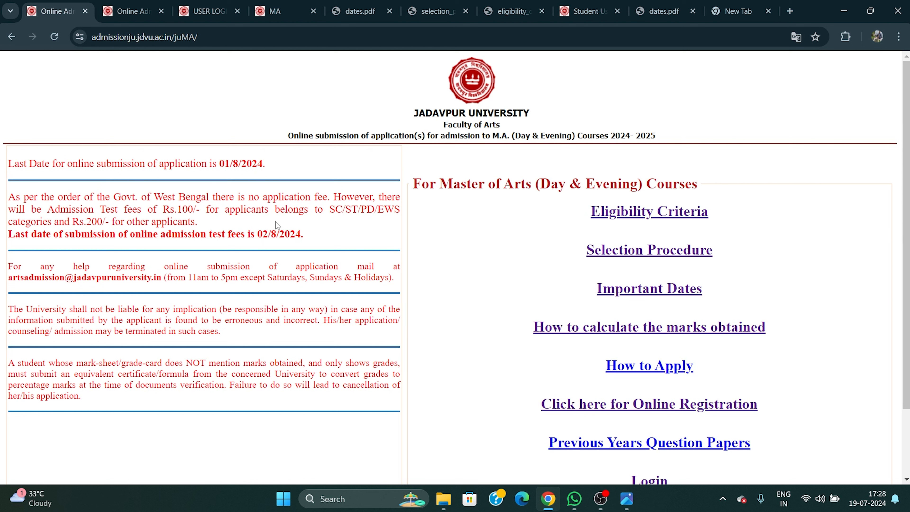
{"action": "left_click", "coordinate": [129, 9]}
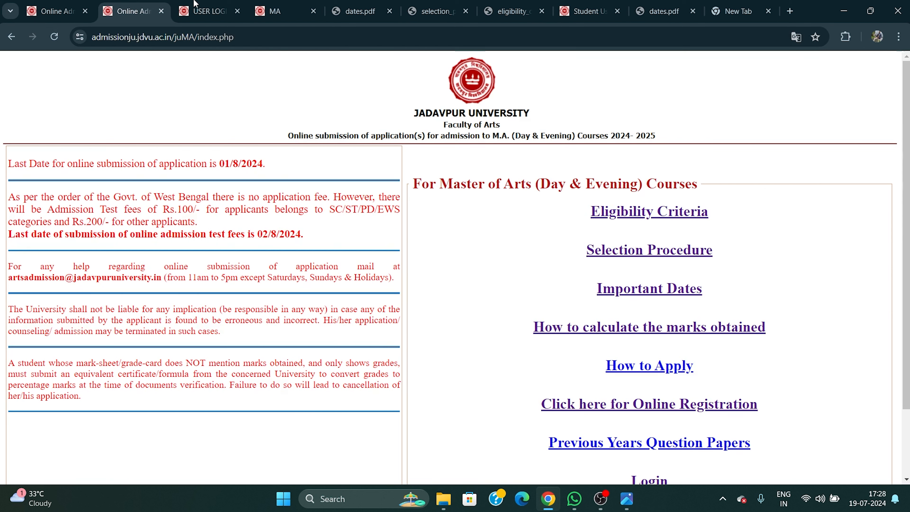
{"action": "mouse_move", "coordinate": [631, 503]}
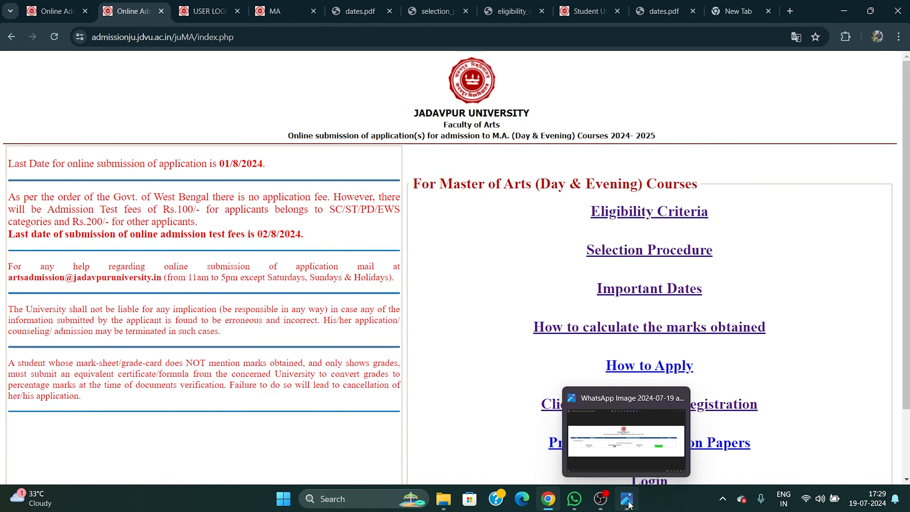
View the acknowledgement card screenshot, then open the student login page and focus Login Id.
{"action": "left_click", "coordinate": [630, 503]}
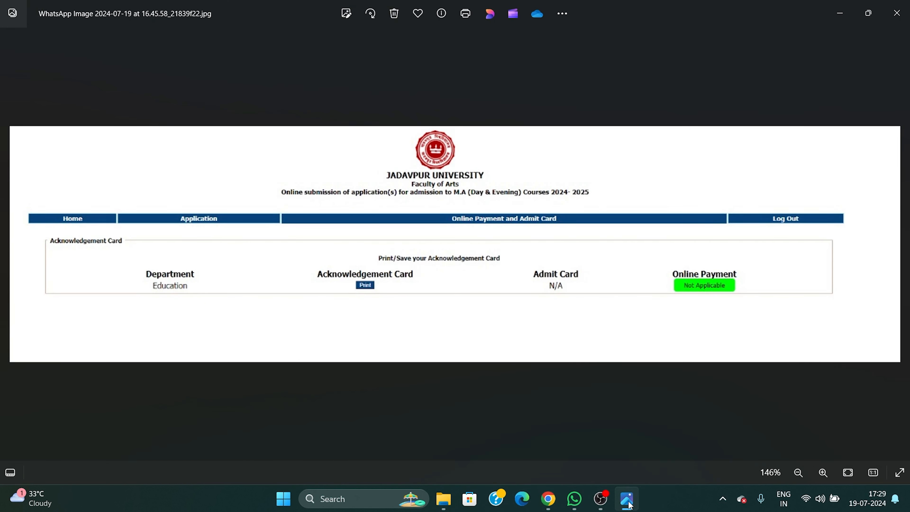
{"action": "left_click", "coordinate": [549, 499]}
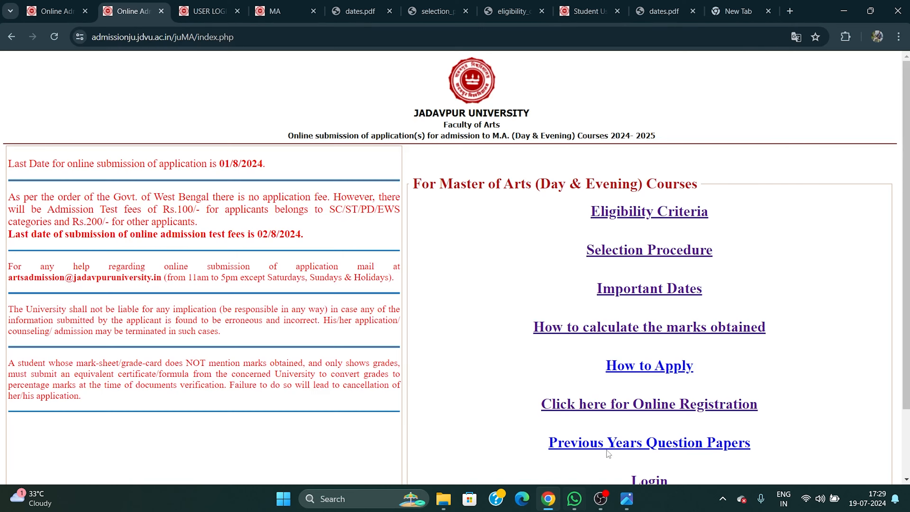
{"action": "scroll", "coordinate": [686, 386], "scroll_direction": "down", "scroll_amount": 3}
{"action": "left_click", "coordinate": [650, 401]}
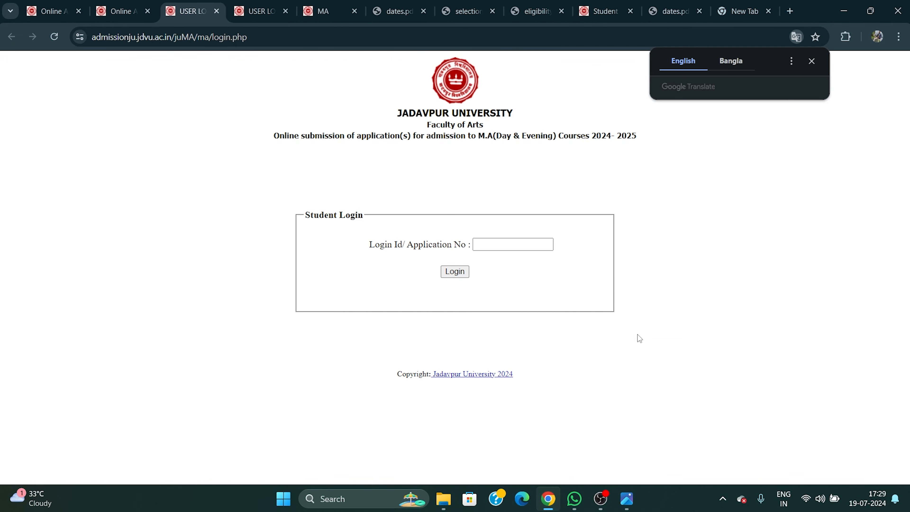
{"action": "left_click", "coordinate": [812, 60]}
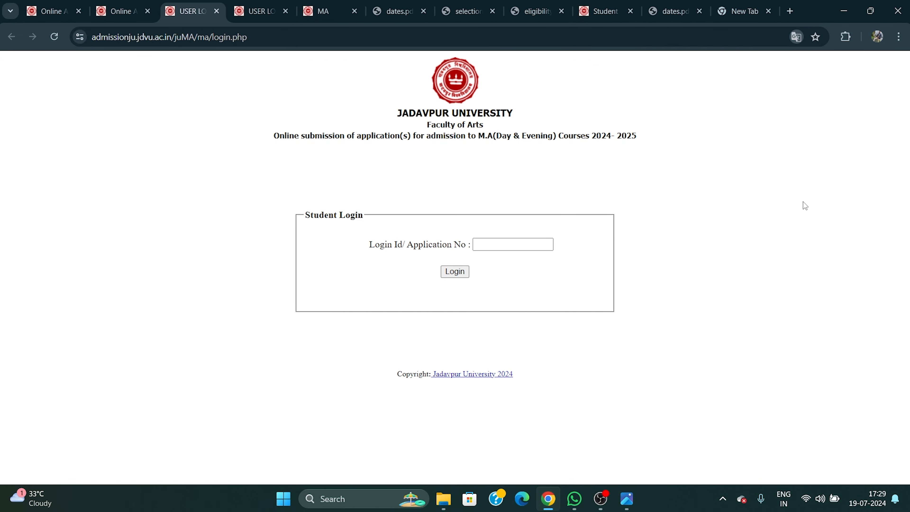
{"action": "left_click", "coordinate": [498, 248]}
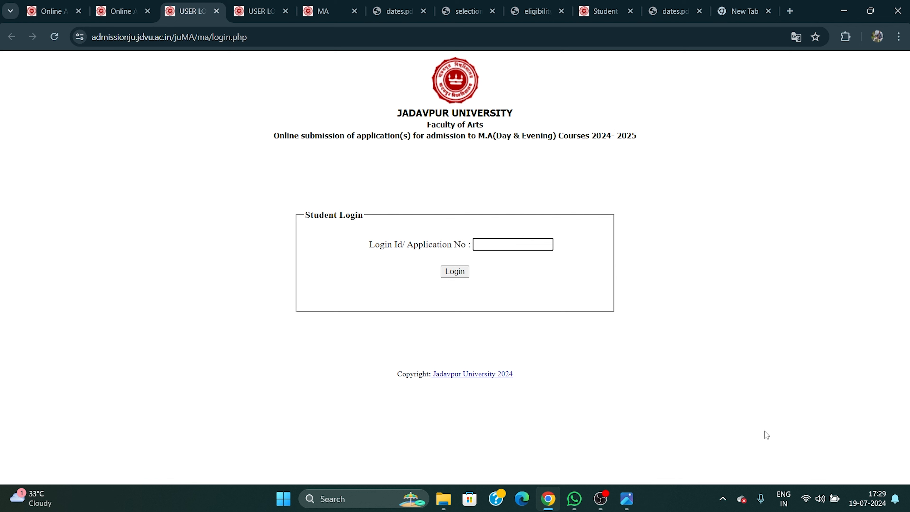
Zoom into the acknowledgement card screenshot again, then return to the M.A. marks-calculation guide tab.
{"action": "left_click", "coordinate": [628, 500]}
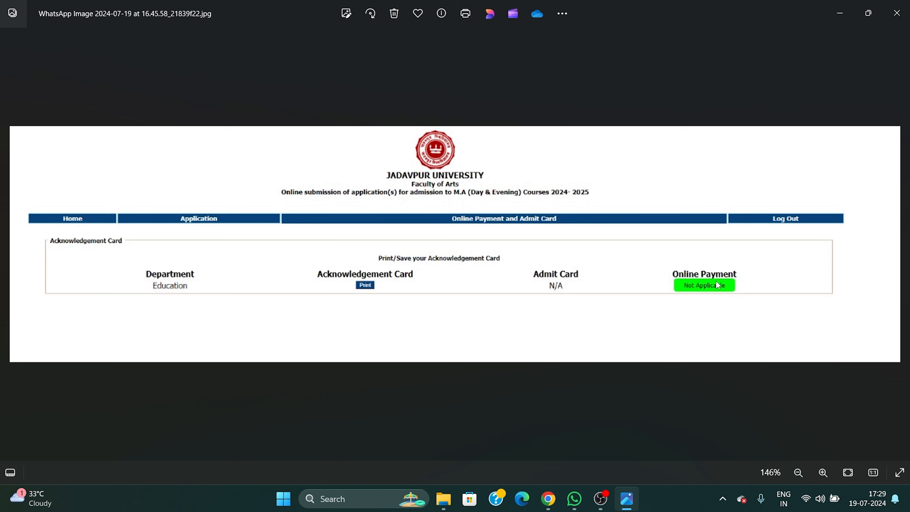
{"action": "scroll", "coordinate": [729, 291], "scroll_direction": "up", "scroll_amount": 3}
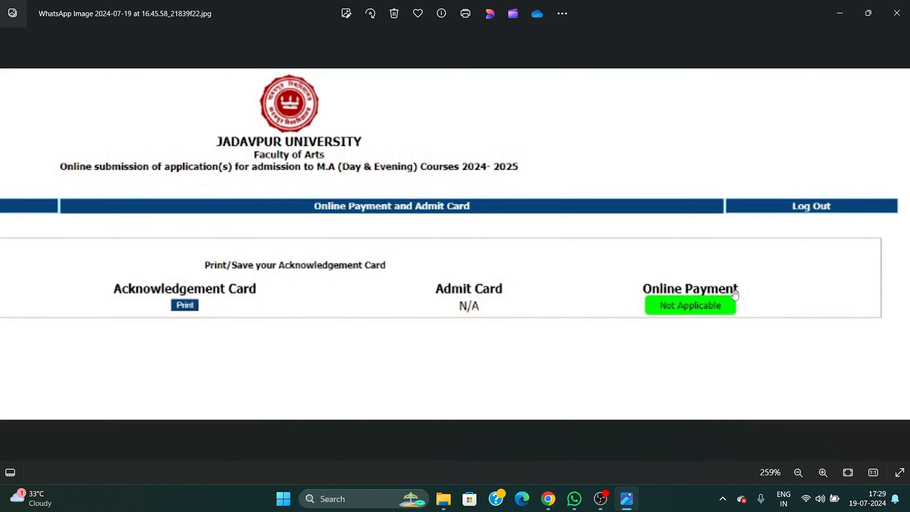
{"action": "scroll", "coordinate": [736, 326], "scroll_direction": "down", "scroll_amount": 2}
{"action": "scroll", "coordinate": [736, 325], "scroll_direction": "down", "scroll_amount": 1}
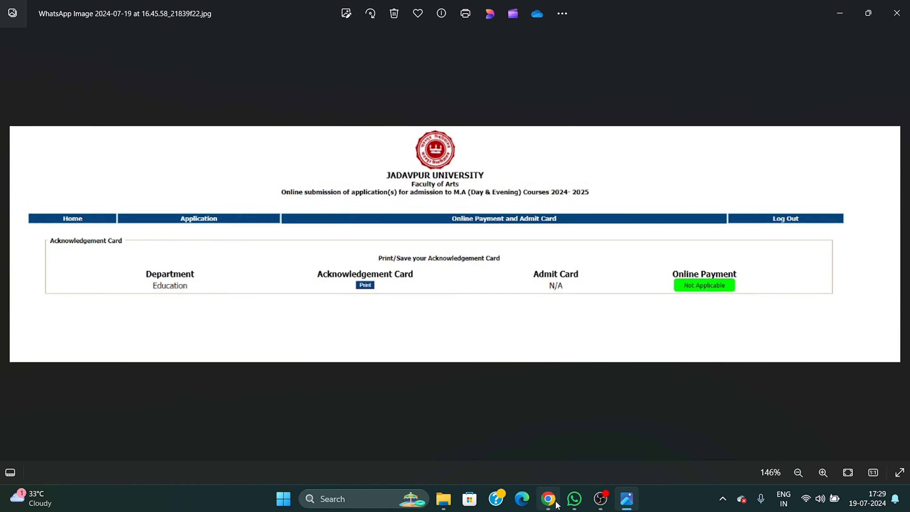
{"action": "left_click", "coordinate": [549, 498]}
{"action": "left_click", "coordinate": [324, 8]}
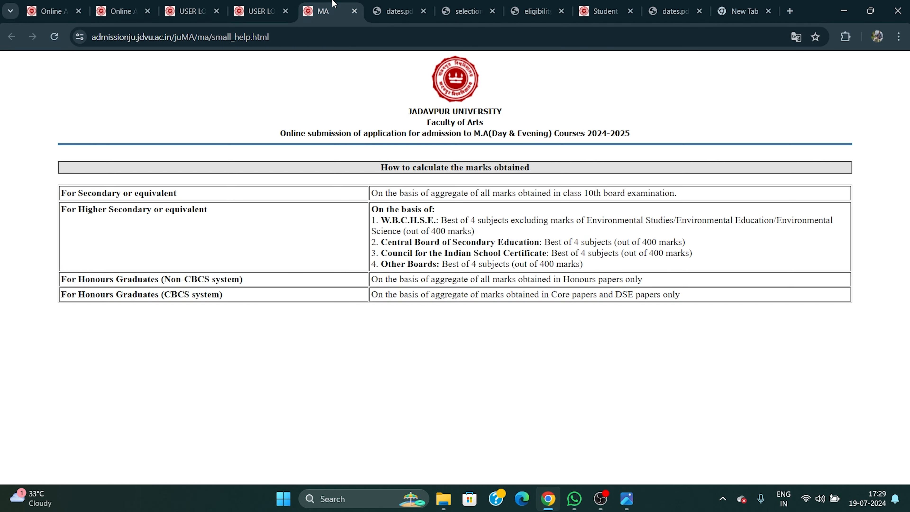
Highlight Education in the selection_procedure.pdf table, then bring the acknowledgement card screenshot forward.
{"action": "left_click", "coordinate": [396, 8]}
{"action": "left_click", "coordinate": [466, 11]}
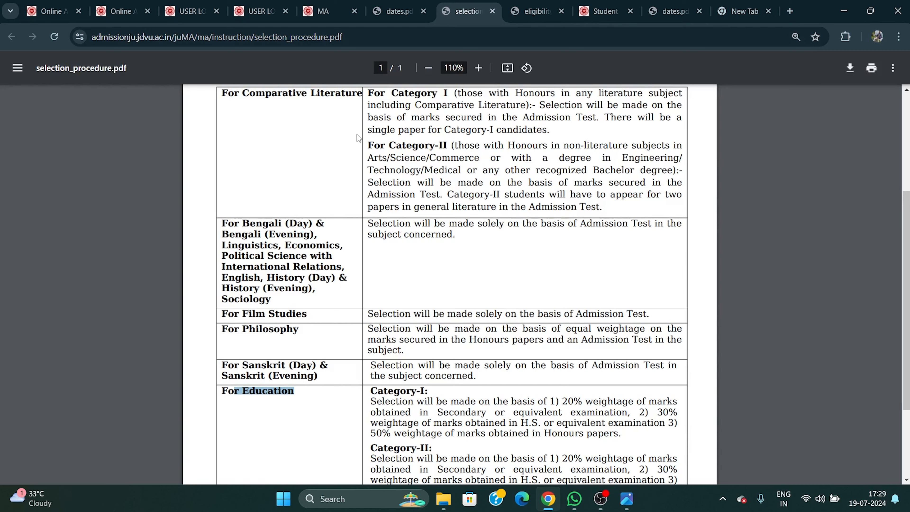
{"action": "scroll", "coordinate": [251, 154], "scroll_direction": "up", "scroll_amount": 2}
{"action": "left_click_drag", "start_coordinate": [234, 153], "coordinate": [353, 154]}
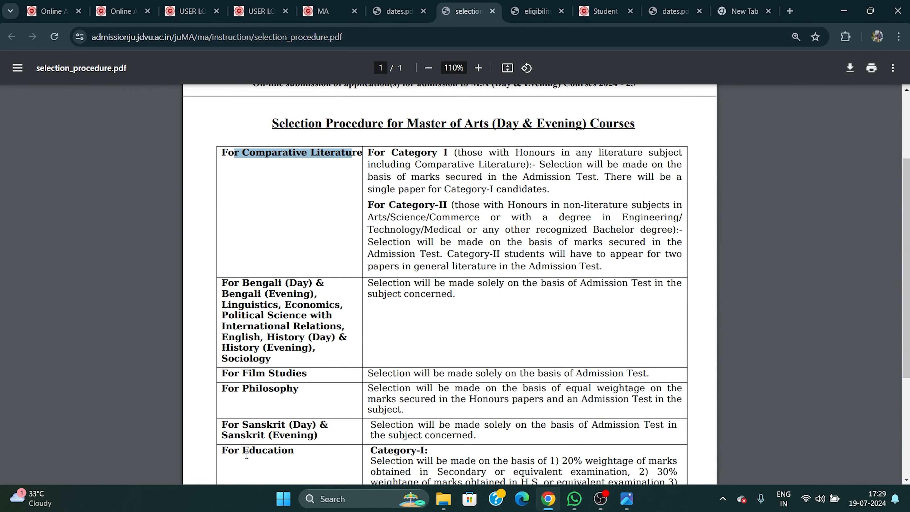
{"action": "left_click_drag", "start_coordinate": [244, 452], "coordinate": [294, 453]}
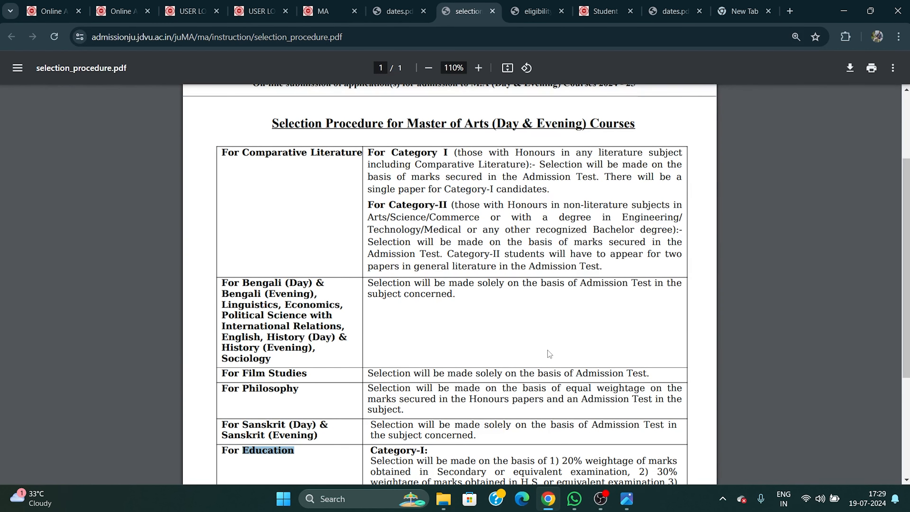
{"action": "scroll", "coordinate": [543, 345], "scroll_direction": "down", "scroll_amount": 1}
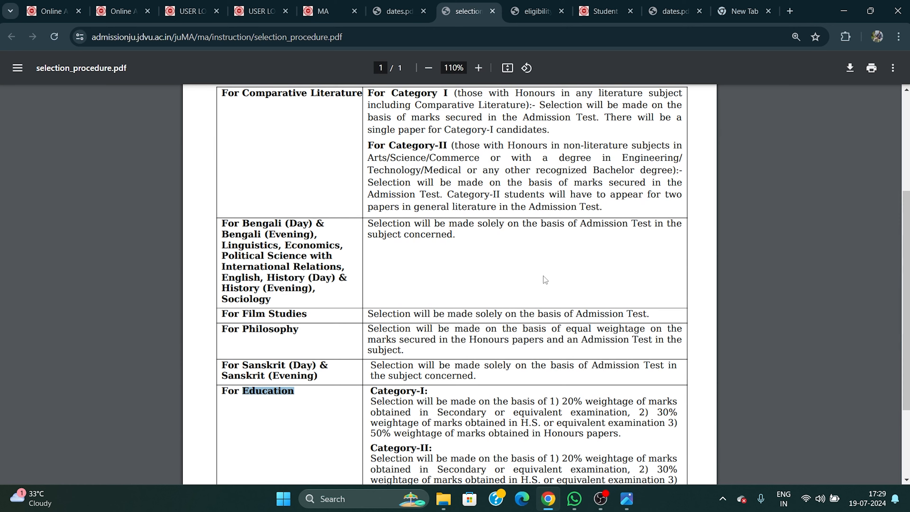
{"action": "left_click", "coordinate": [627, 499]}
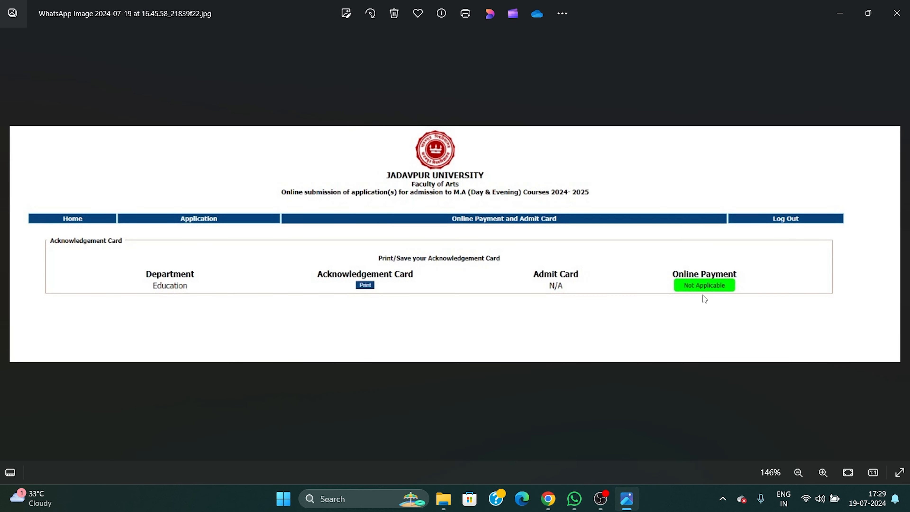